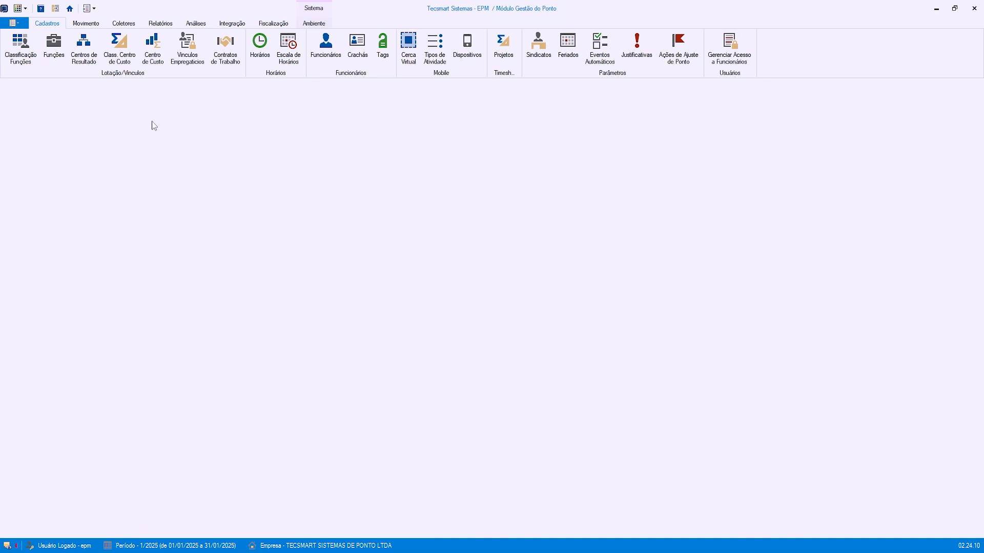
- Switch to the Recursos Humanos module and open the Notas de Avaliação list for questionnaires
click(15, 23)
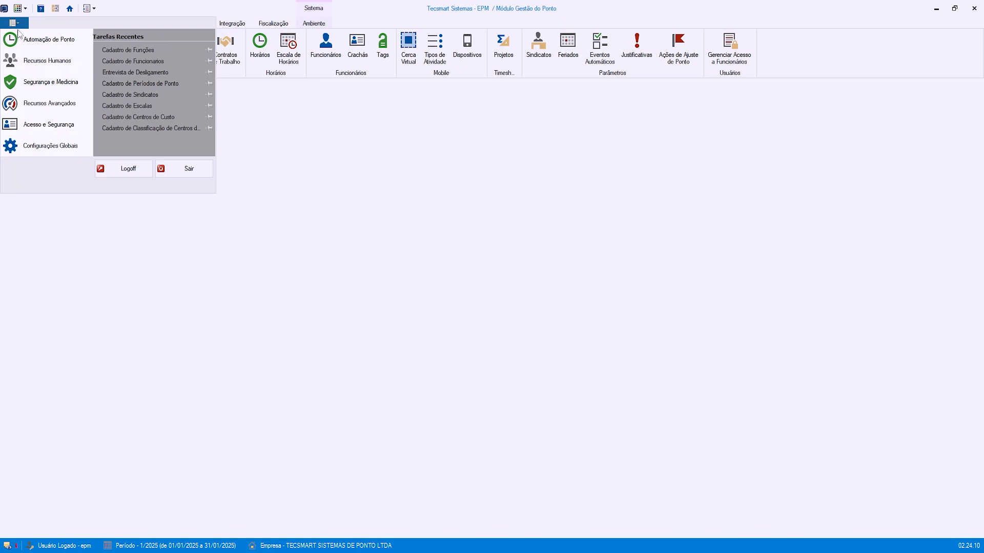
click(74, 61)
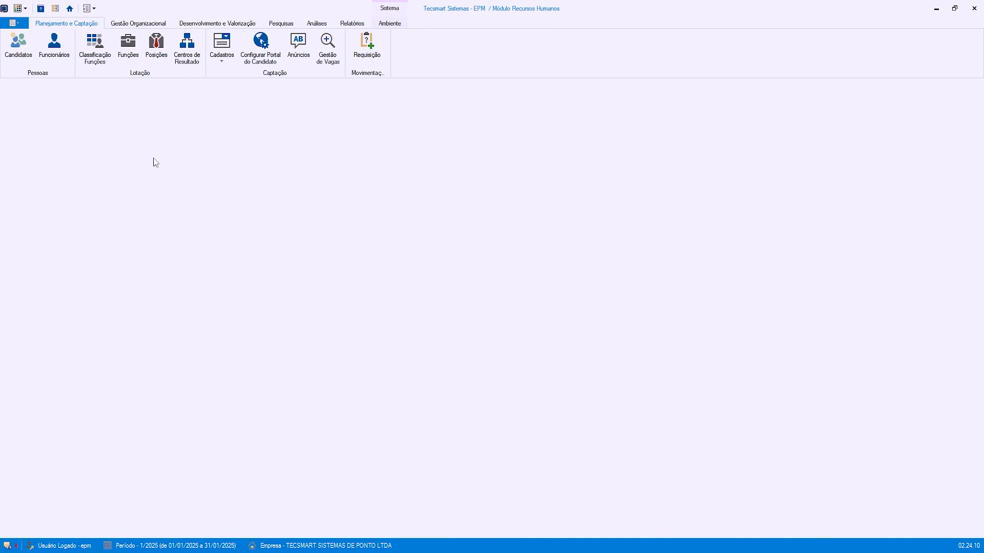
click(282, 23)
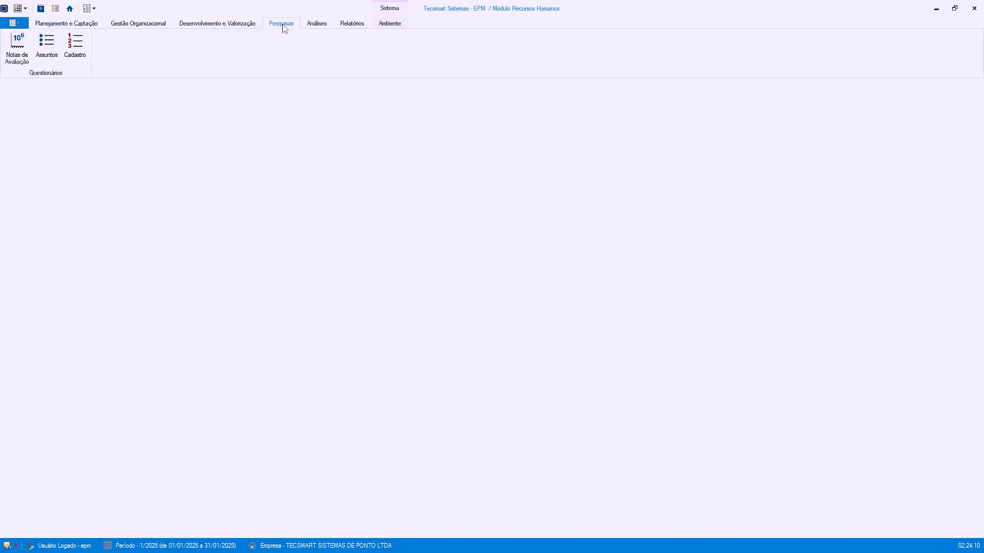
click(25, 26)
click(39, 65)
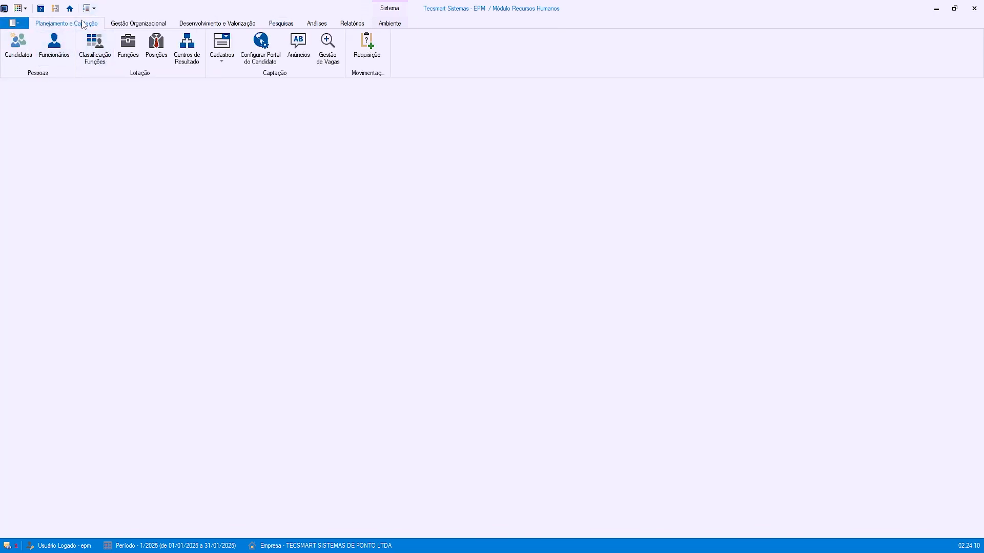
click(285, 24)
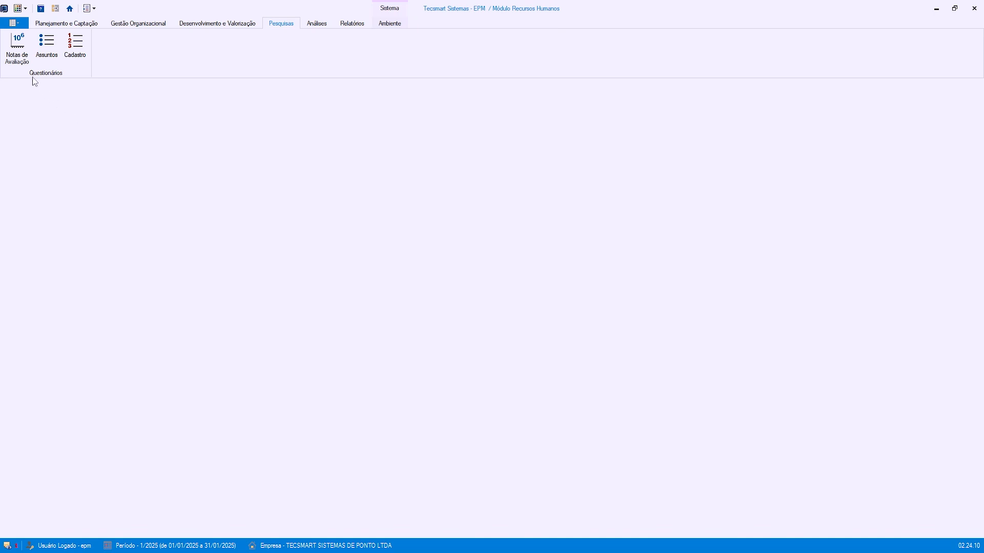
click(14, 47)
click(15, 47)
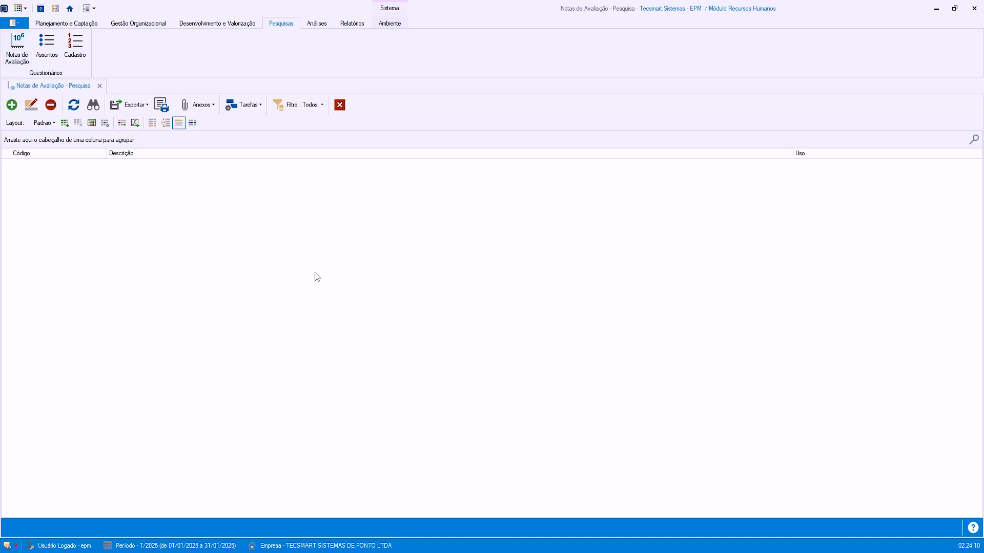
- Create a new evaluation grade record with the description NOTAS PARA ENTREVISTA DE DESLIGAMENTO
click(12, 109)
click(180, 164)
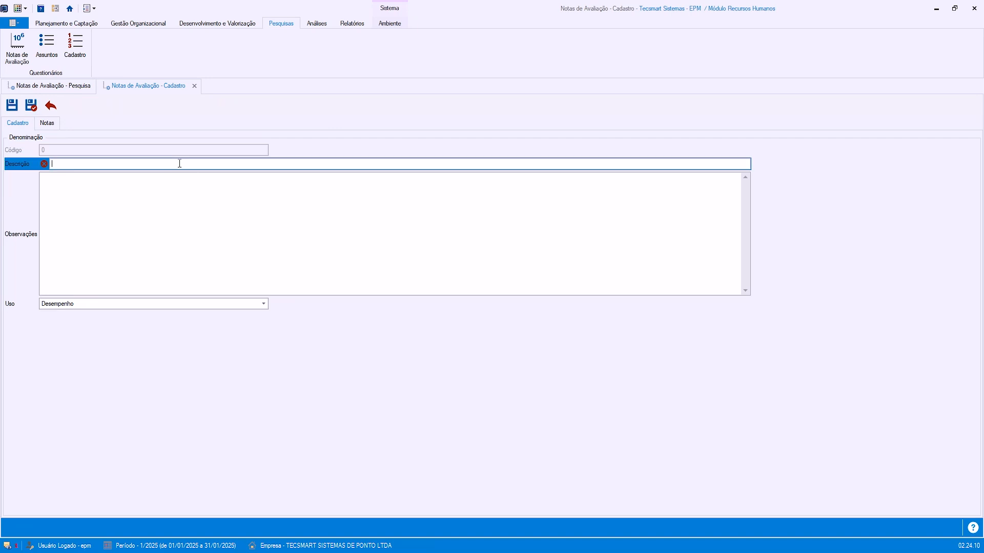
text(NOTAS PARA ENTREVISTA DE D)
text(SLIGAMENTO)
key(BackSpace)
key(BackSpace)
key(BackSpace)
key(BackSpace)
key(BackSpace)
key(BackSpace)
key(BackSpace)
key(BackSpace)
key(BackSpace)
text(ESLIGAMENTO)
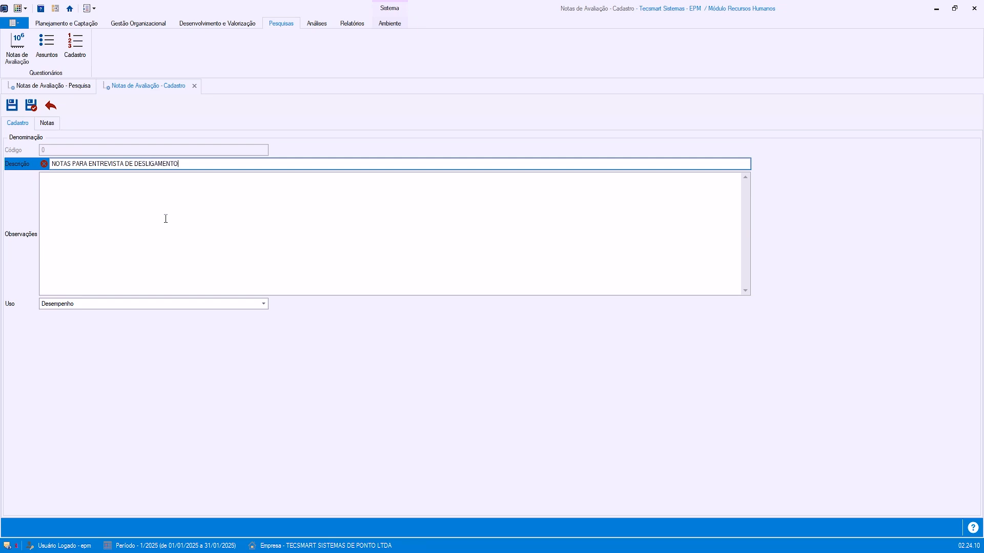
- Set the record's Uso to Pesquisa, leaving Observações blank
click(156, 230)
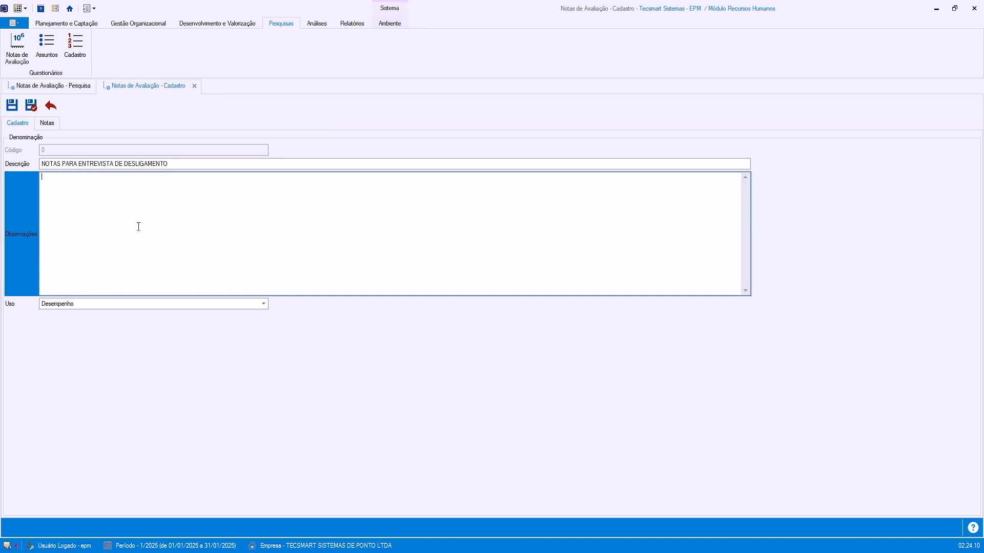
click(262, 304)
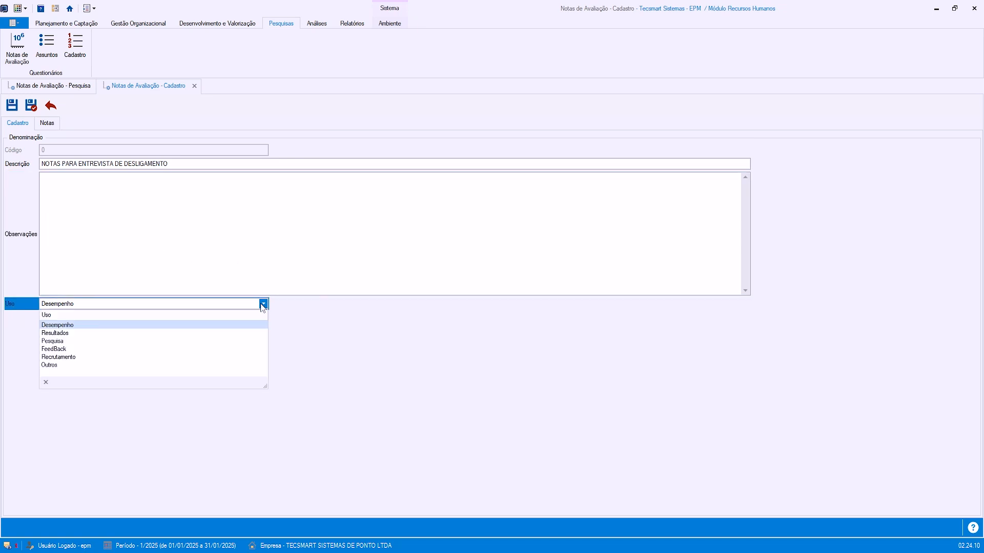
click(93, 341)
click(144, 248)
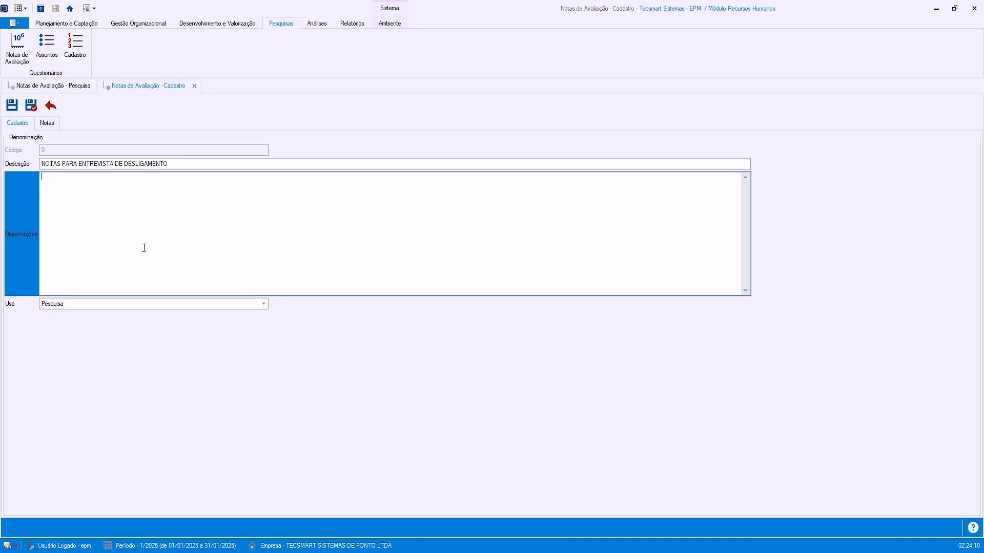
click(141, 303)
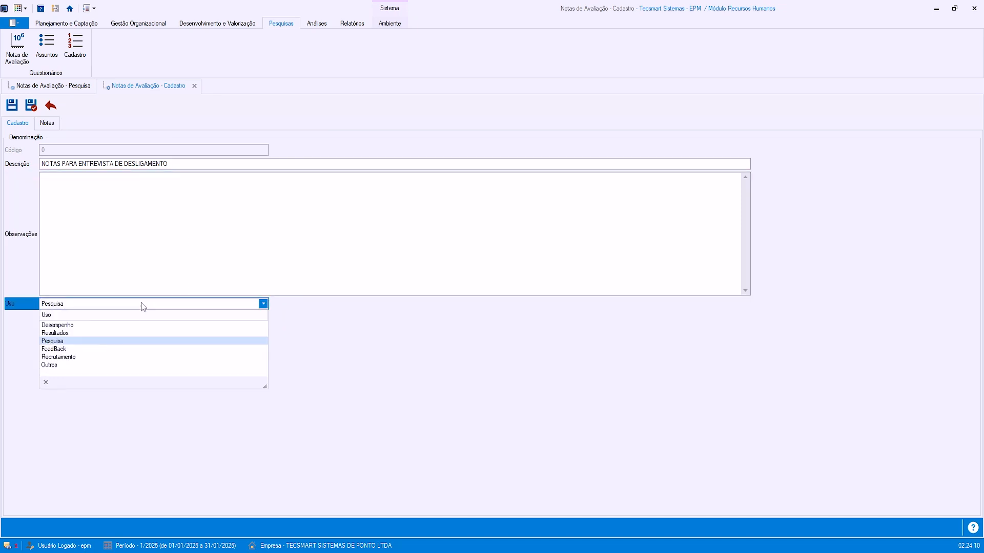
click(114, 240)
click(263, 304)
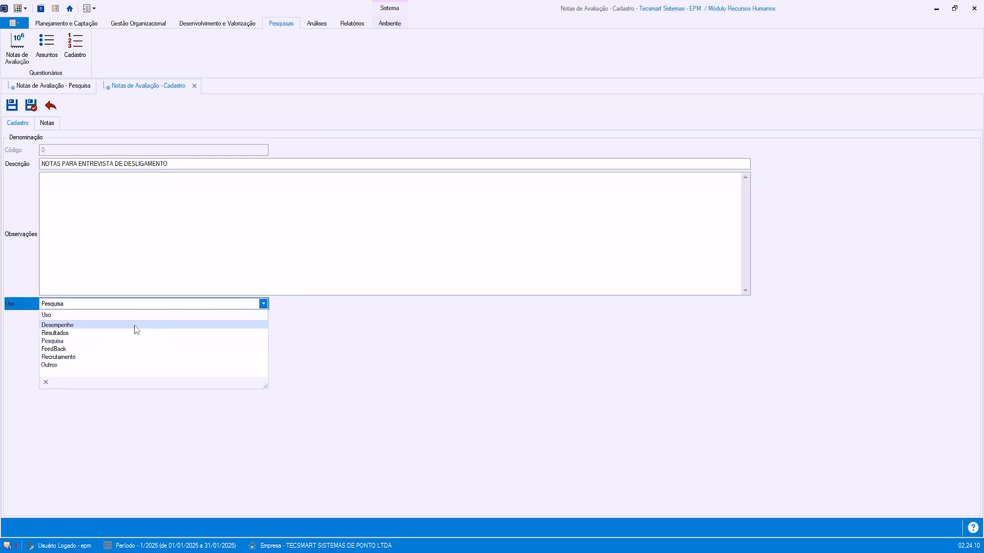
click(95, 342)
click(120, 254)
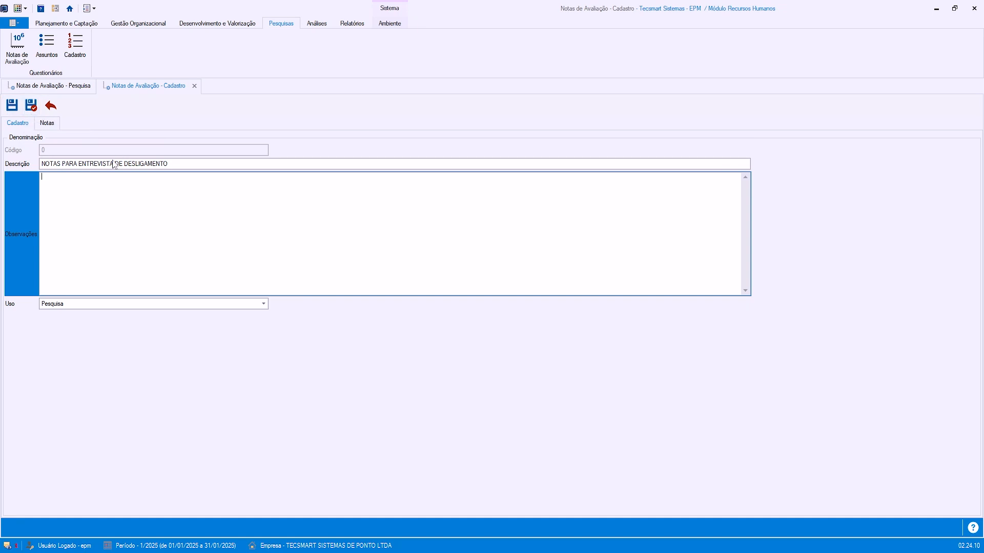
- Save the new evaluation grade record and return to the Notas de Avaliação list
click(47, 124)
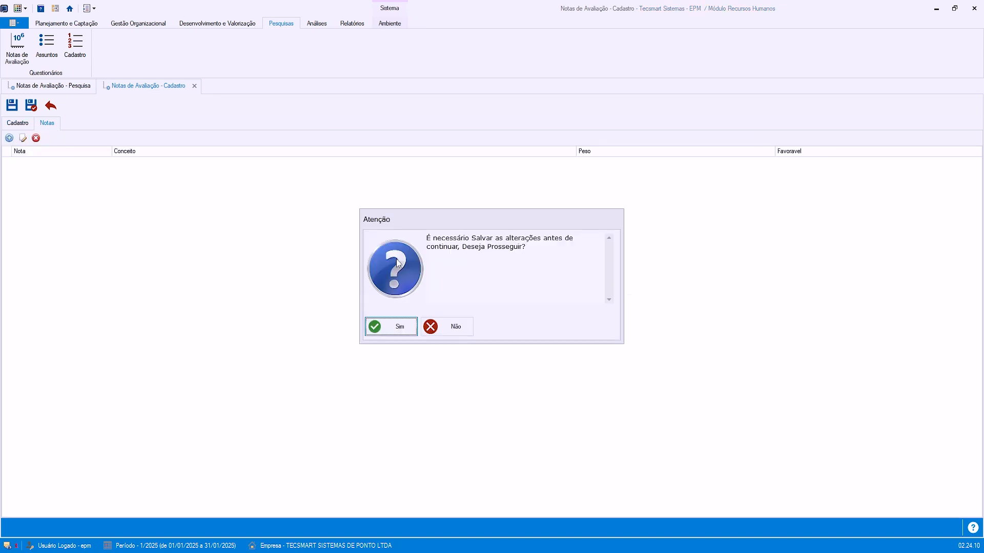
click(391, 327)
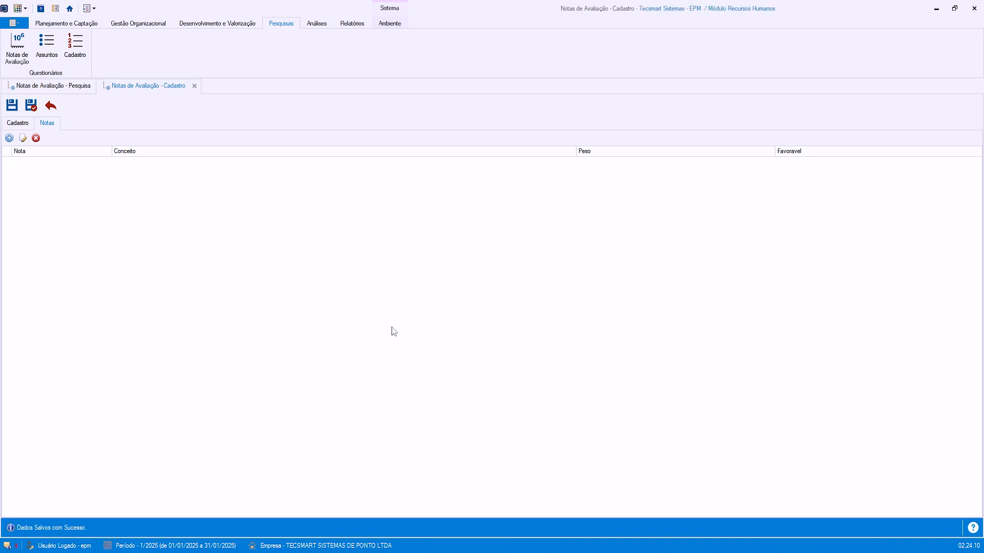
click(31, 105)
- Reopen the NOTAS PARA ENTREVISTA DE DESLIGAMENTO record for editing and show its list of grades
click(121, 164)
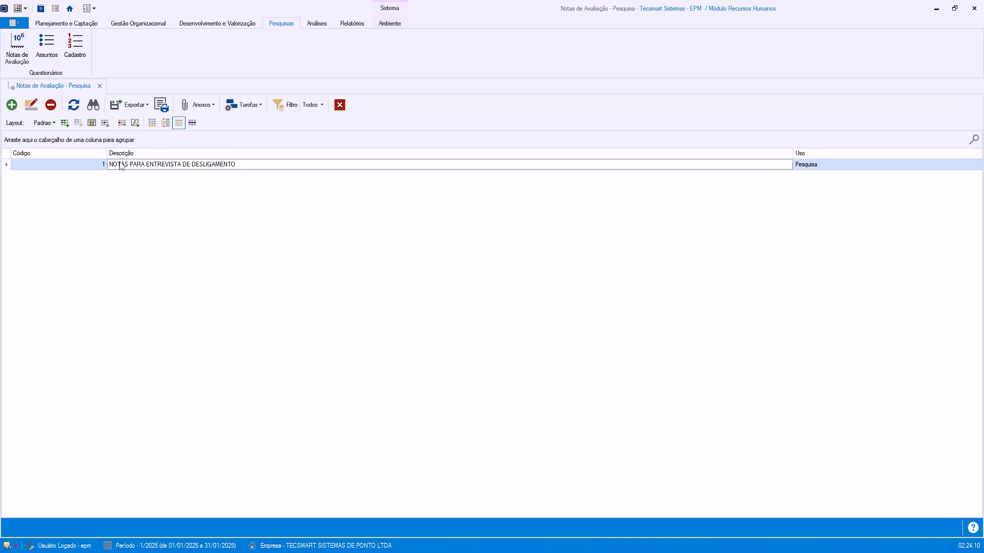
click(31, 106)
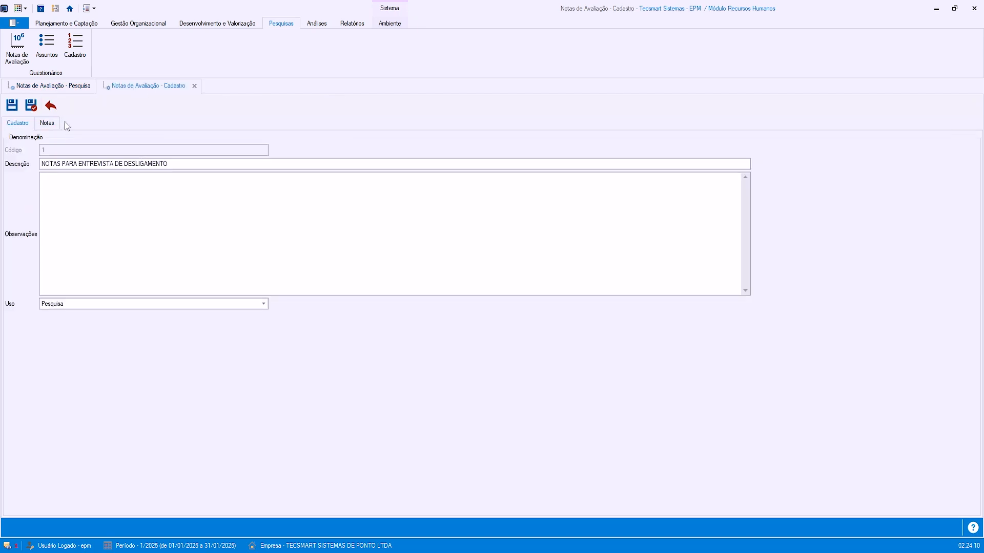
click(48, 123)
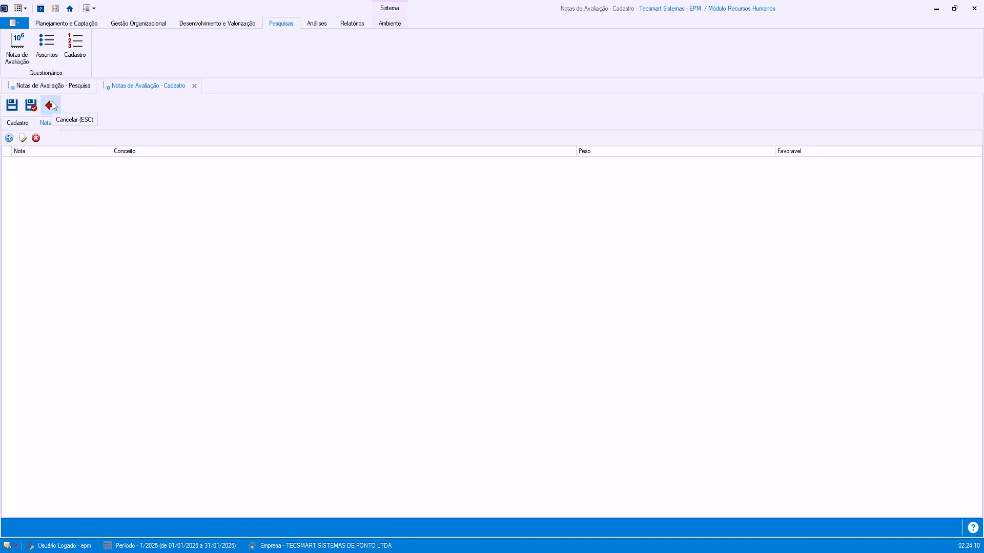
click(23, 124)
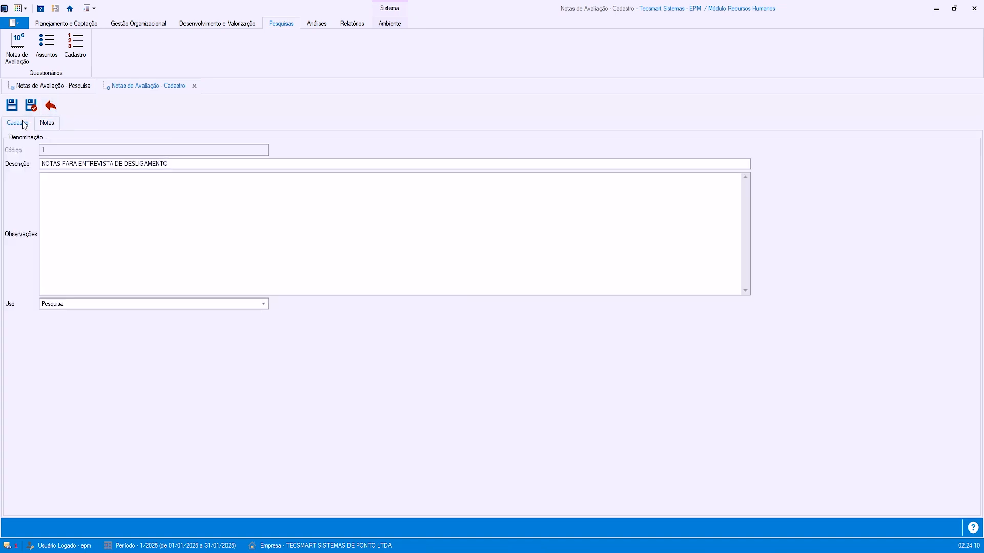
click(133, 163)
click(128, 249)
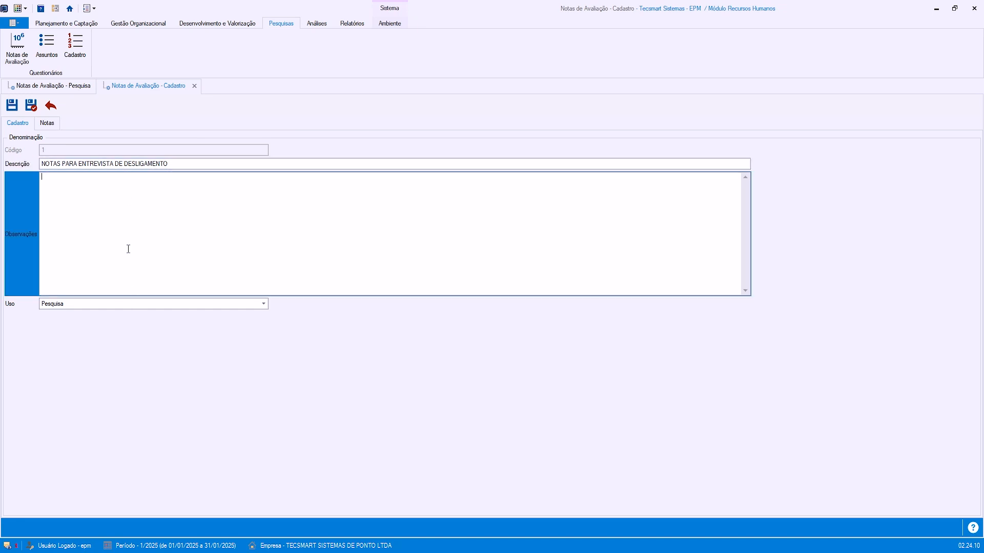
click(48, 123)
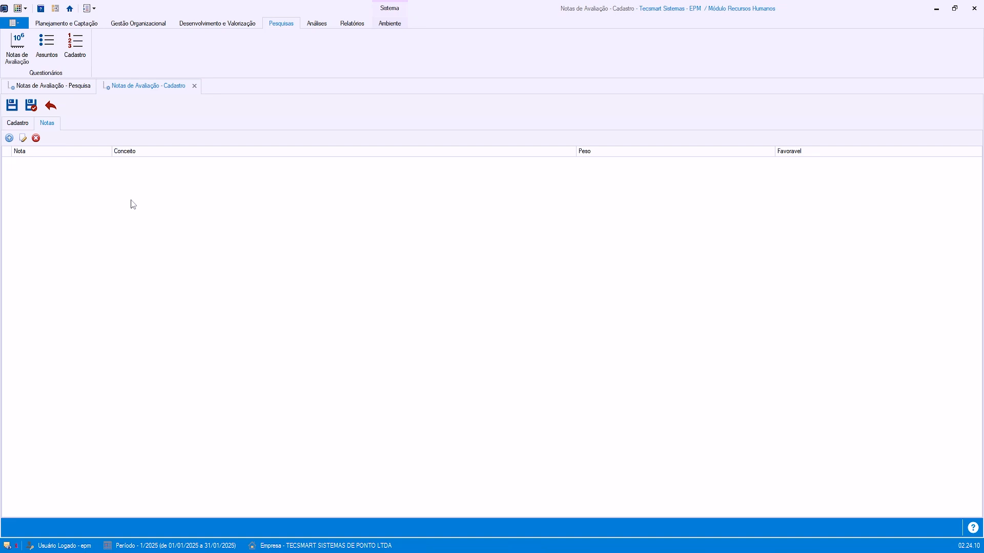
click(22, 124)
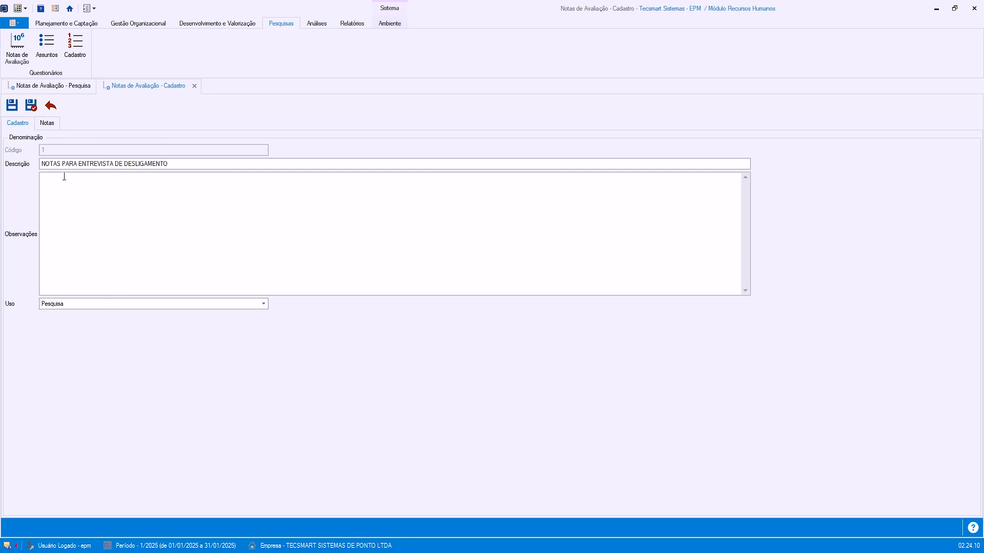
click(53, 126)
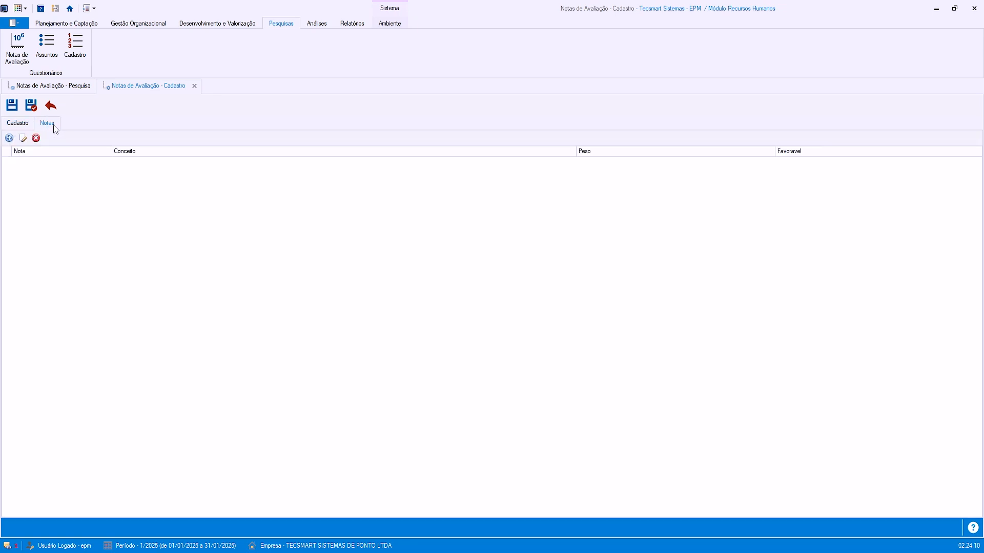
- Add a grade with Nota 0, Peso 0 and Conceito RUIM, not marked as favourable
click(9, 138)
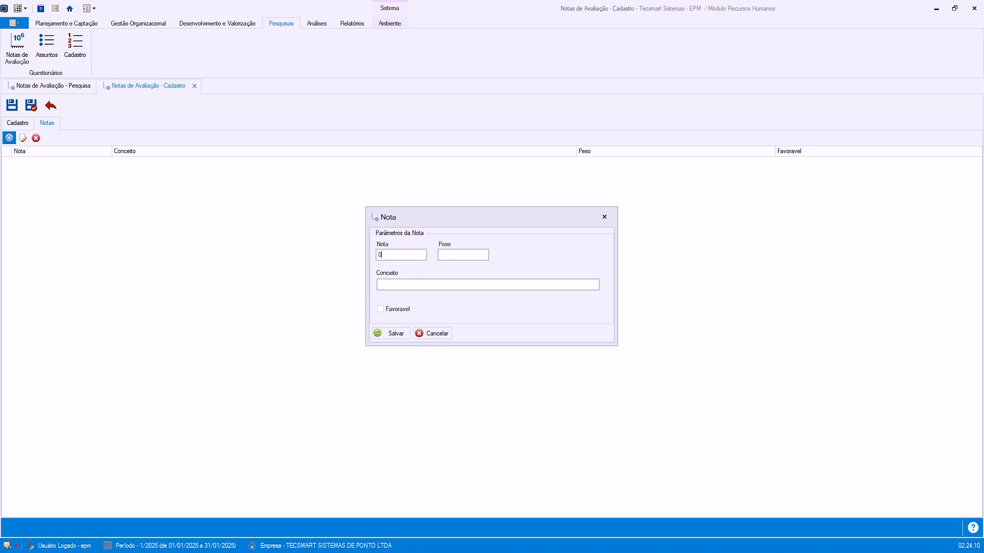
text(0)
text(RUIM)
click(403, 336)
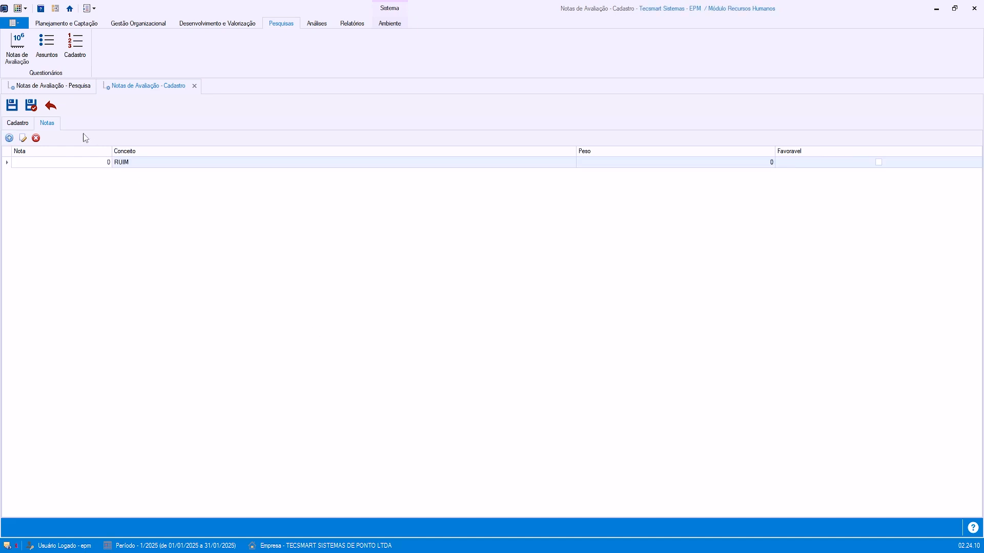
- Add a grade with Nota 5, Peso 5 and Conceito REGULAR, not marked as favourable
click(9, 138)
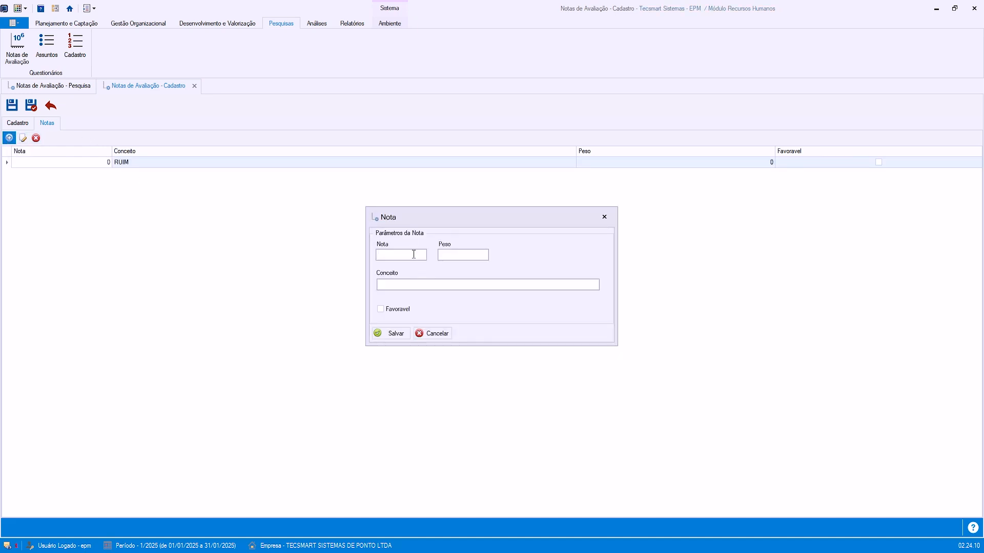
text(5)
text(REGU)
text(LAR)
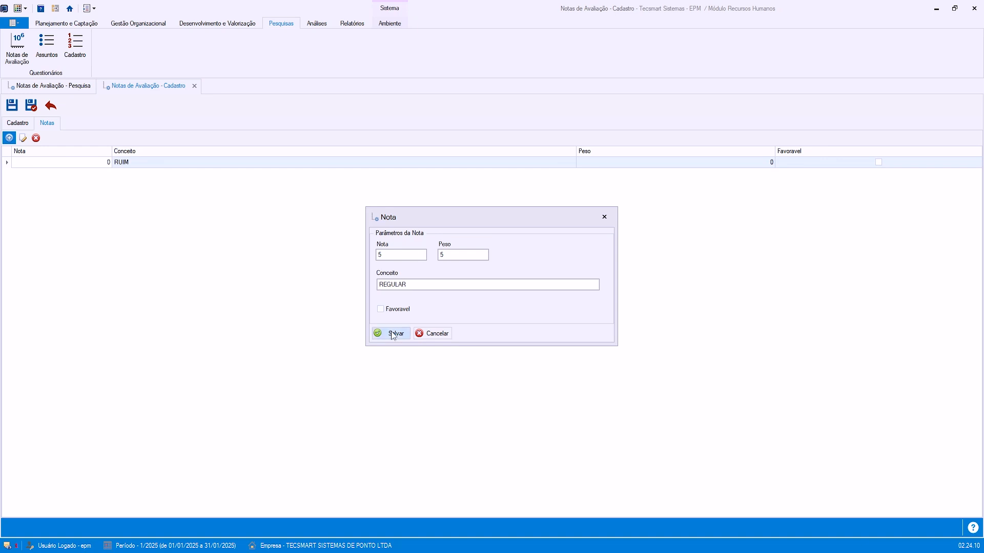
drag(420, 284, 380, 283)
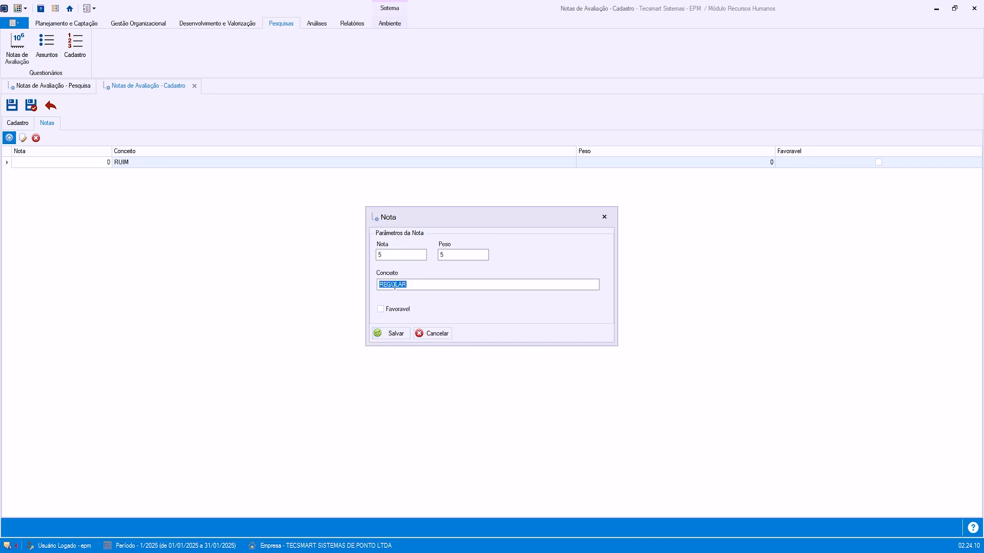
click(393, 335)
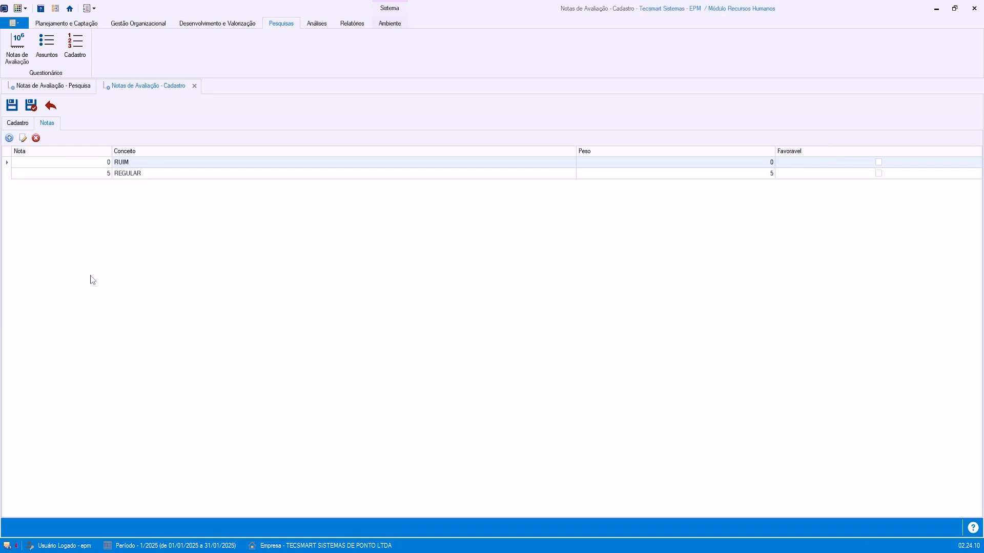
- Add a grade with Nota 7, Peso 7 and Conceito BOM, marked as Favoravel
click(9, 137)
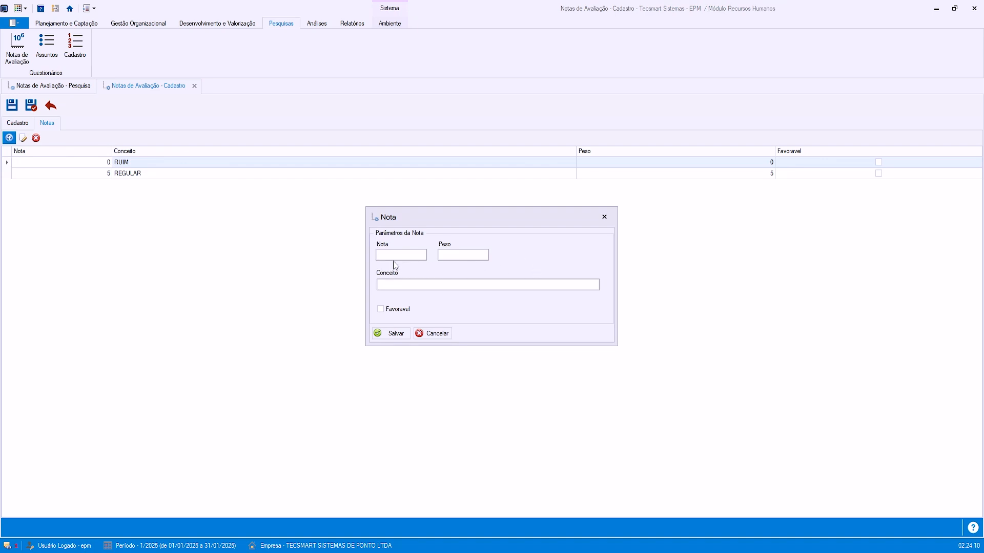
text(7)
key(Tab)
text(7)
click(417, 286)
text(BOA)
key(BackSpace)
text(M)
click(402, 309)
click(408, 284)
click(394, 334)
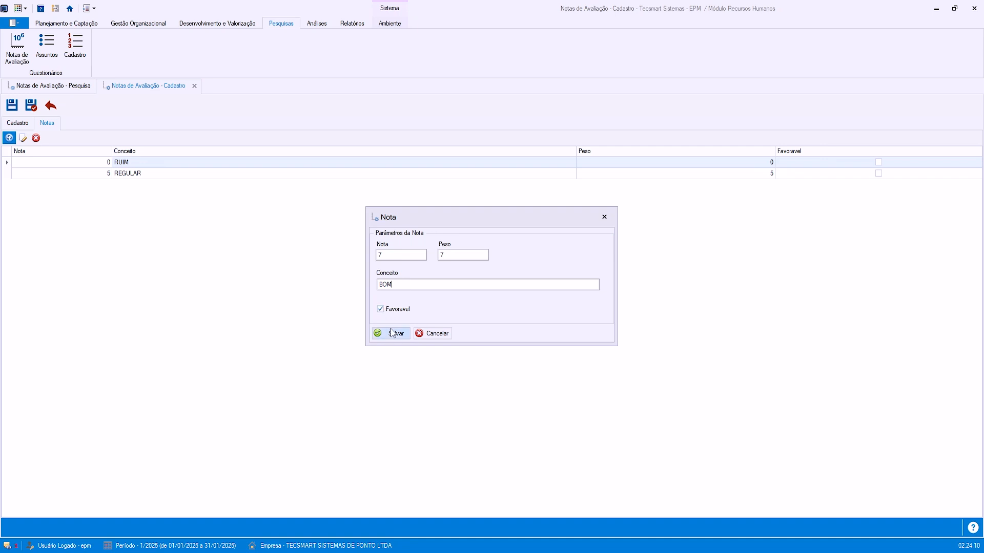
- Add a grade with Nota 10, Peso 10 and Conceito EXCELENTE, marked as Favoravel
click(9, 138)
text(1)
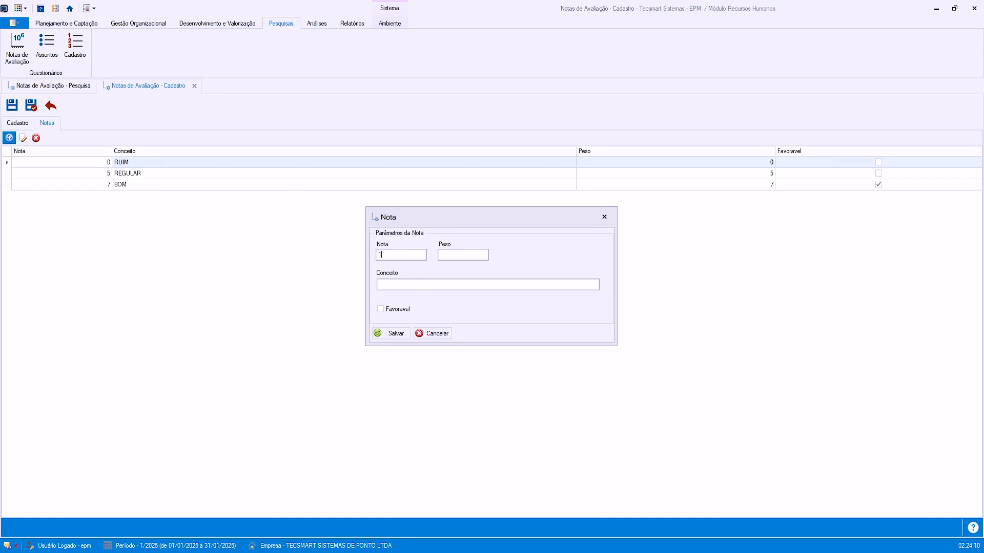
text(0)
key(Tab)
text(10)
key(Tab)
text(EXCELENTE)
click(402, 309)
click(395, 334)
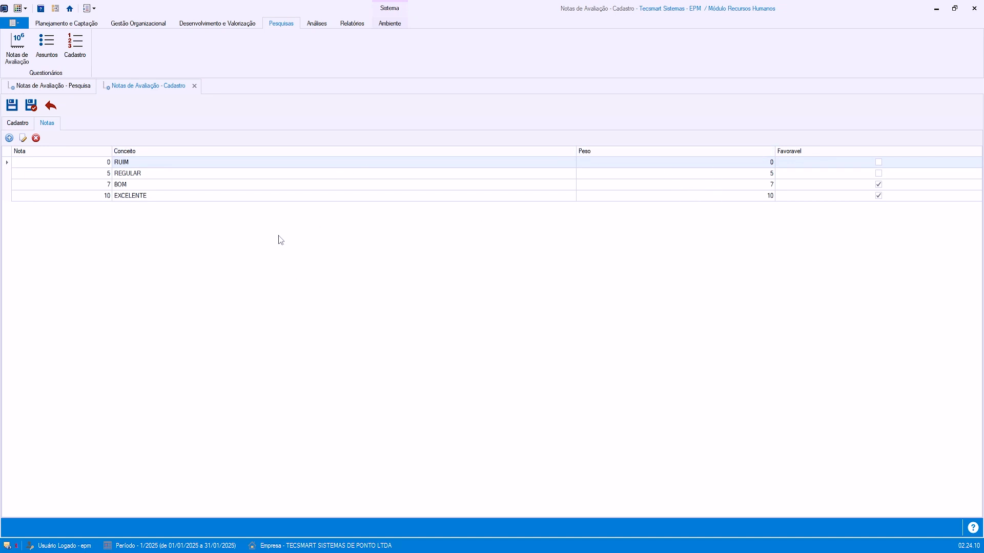
click(156, 162)
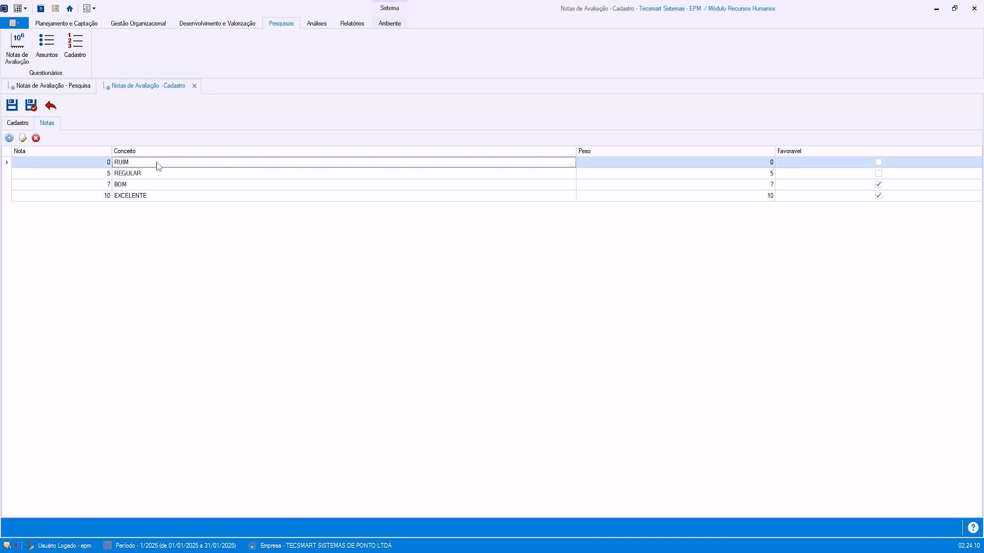
- Check the grades RUIM to EXCELENTE and save the evaluation grade scale, returning to the list of scales
click(171, 174)
click(185, 185)
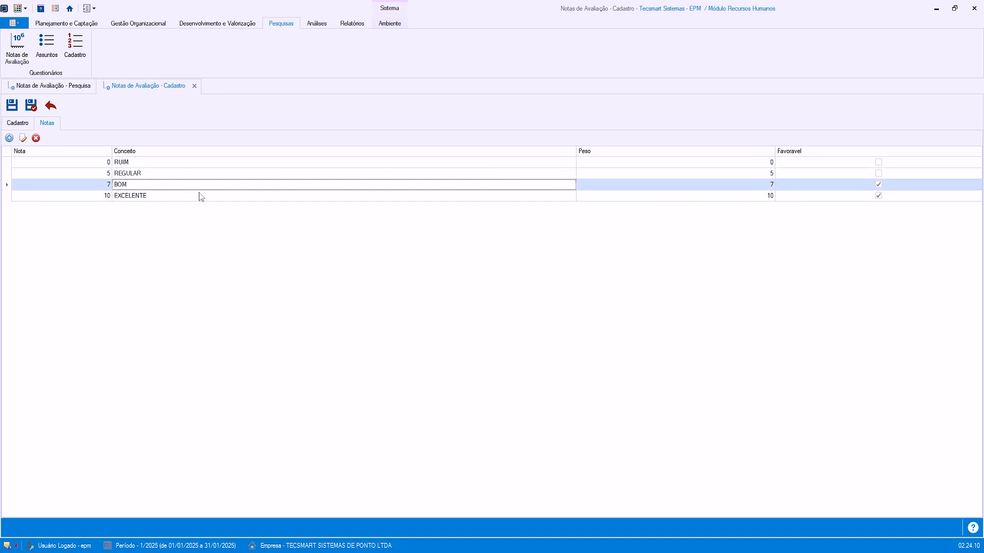
click(199, 195)
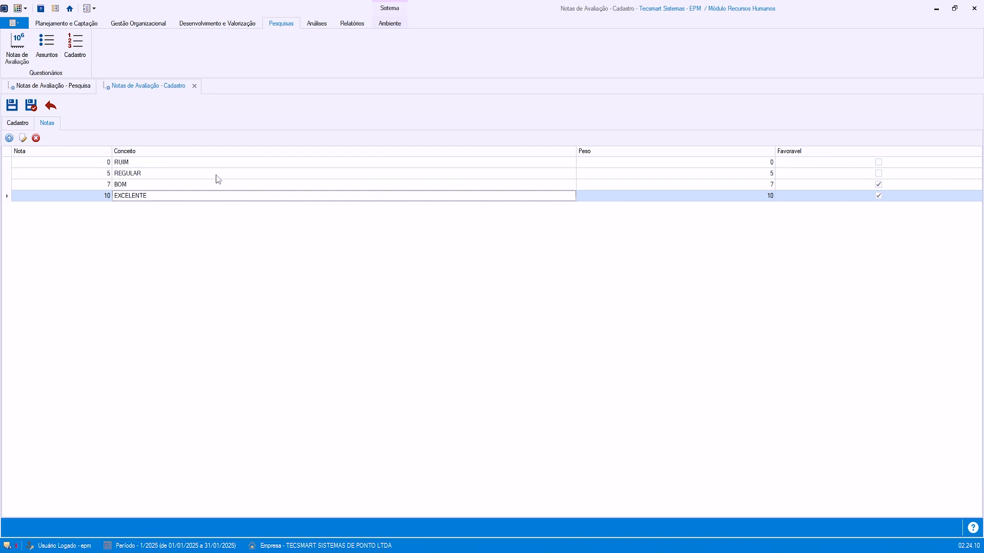
click(34, 109)
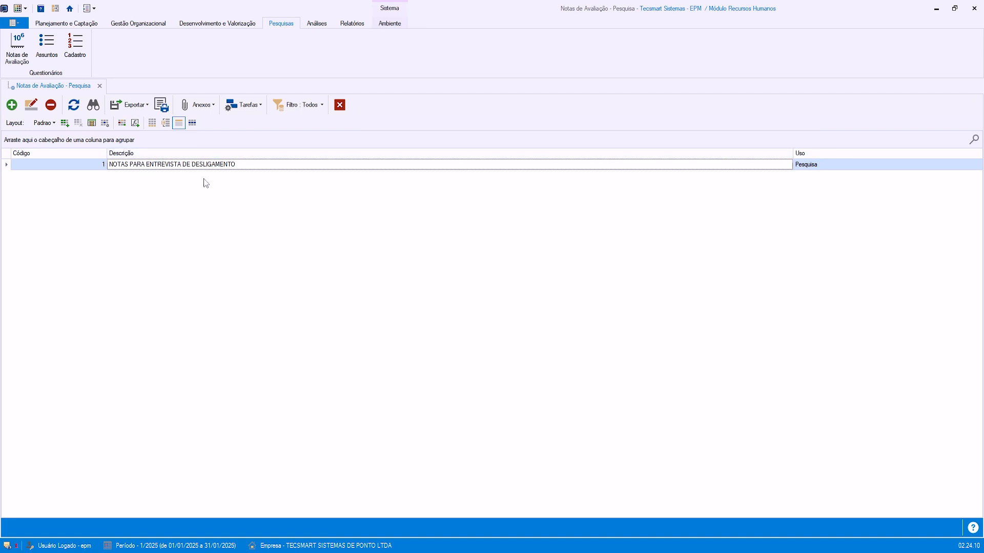
- Reopen the NOTAS PARA ENTREVISTA DE DESLIGAMENTO scale, review its general data and grades, and close it without changes
click(32, 105)
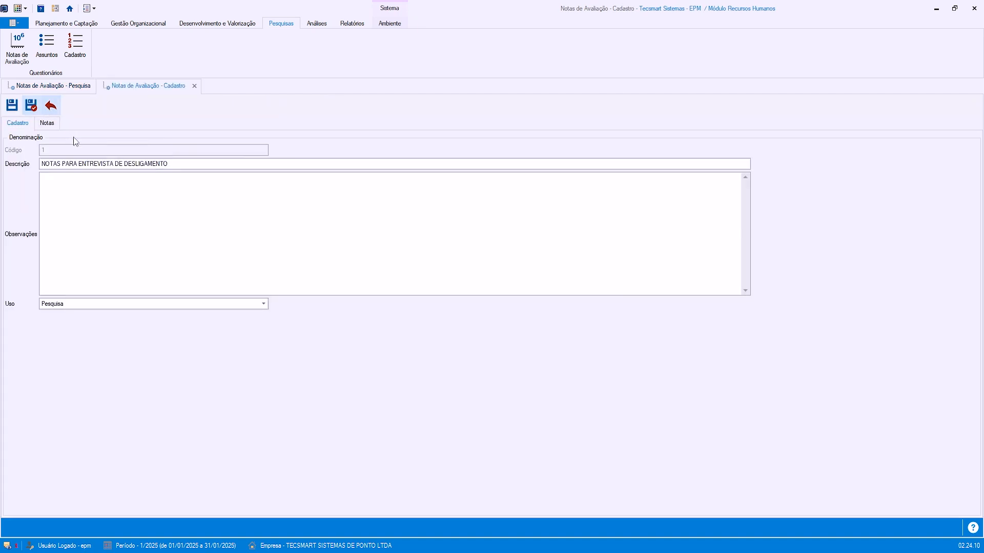
click(49, 123)
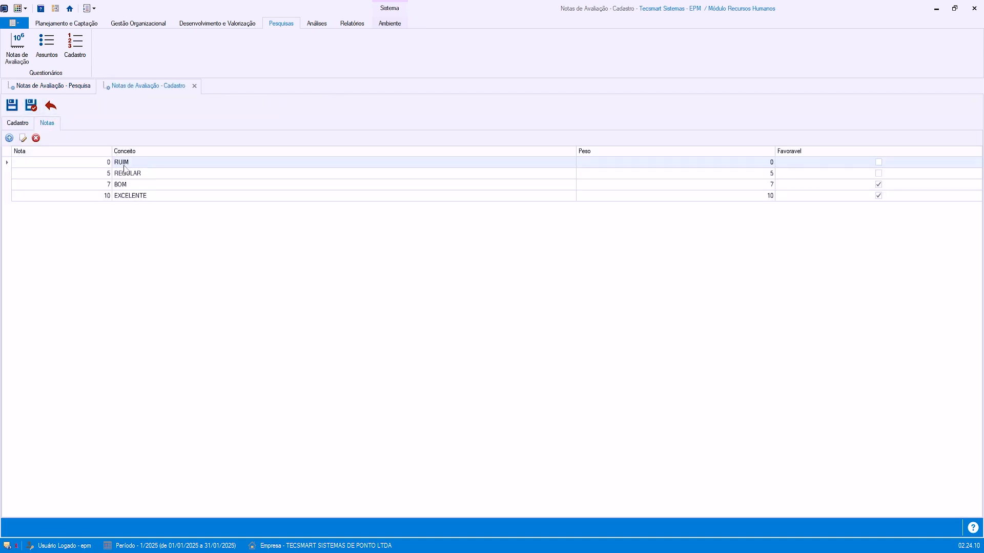
click(18, 123)
click(51, 123)
click(50, 106)
click(100, 85)
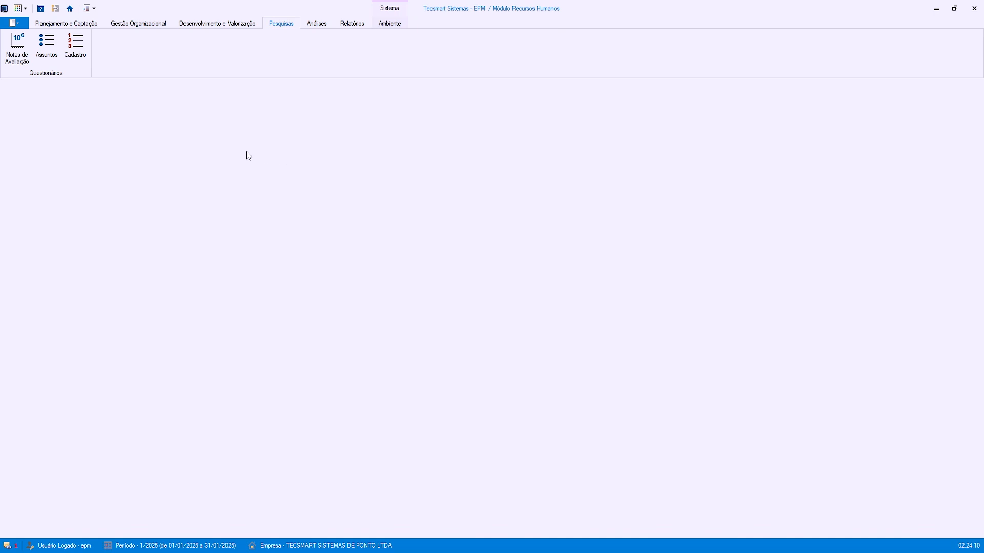
- Register a new questionnaire subject named AMBIENTE DE TRABALHO and save it
click(47, 55)
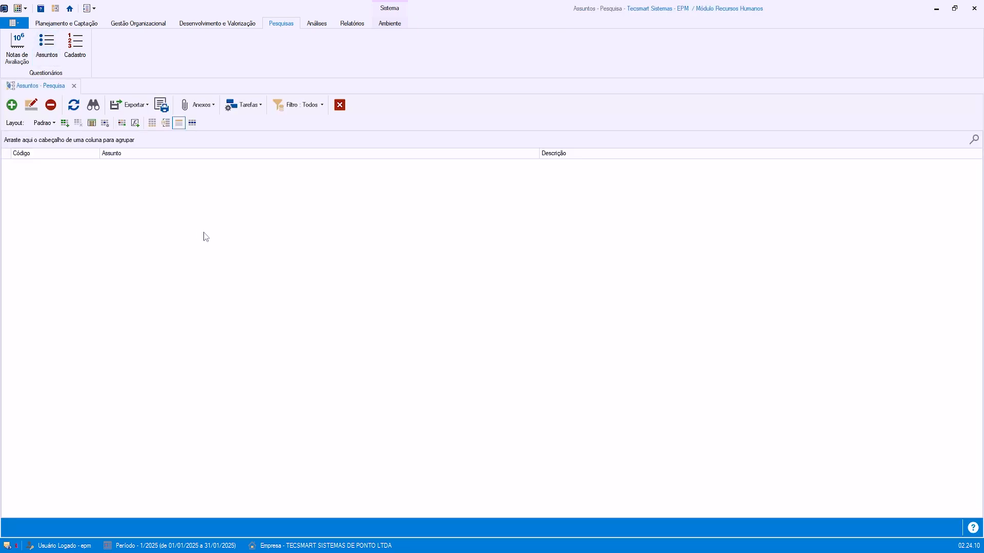
click(11, 105)
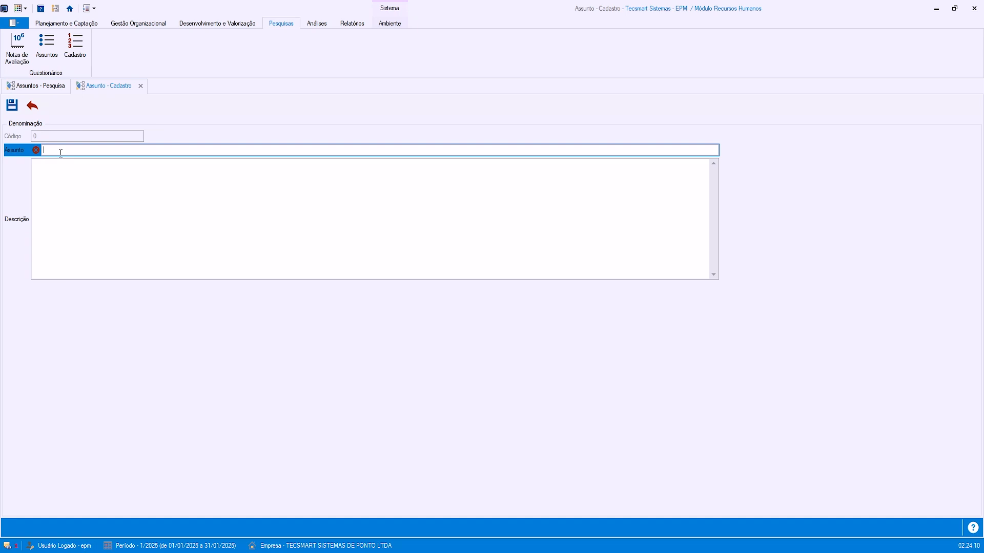
text(MBIENTE DE TRABALHO)
click(79, 213)
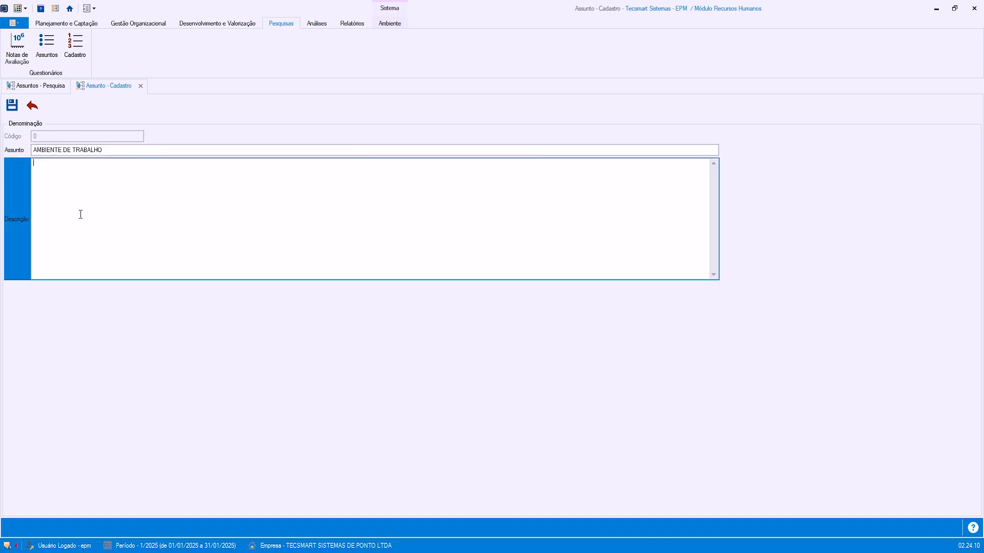
click(12, 106)
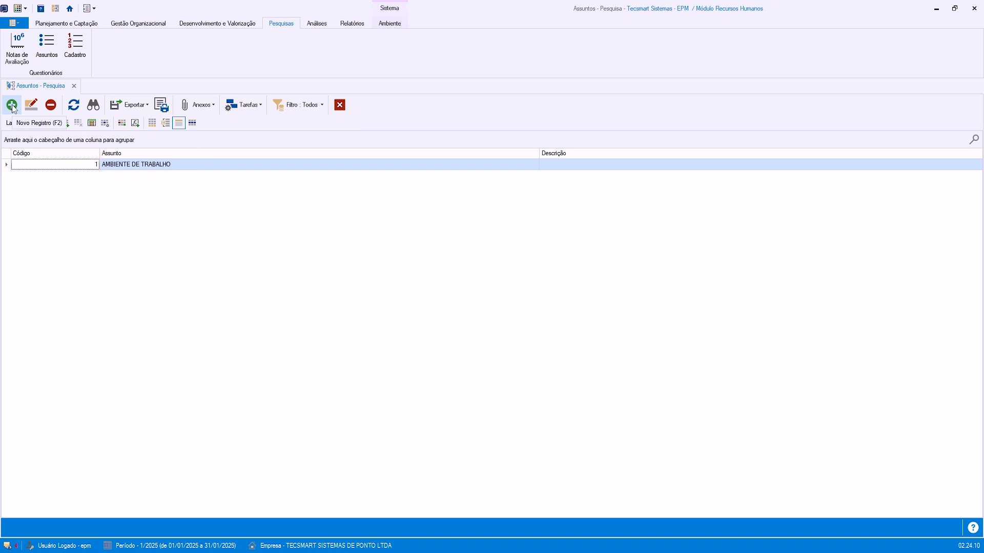
- Register a second questionnaire subject named SERVIÇOS PRESTADOS PELA EMPRESA and save it
click(12, 106)
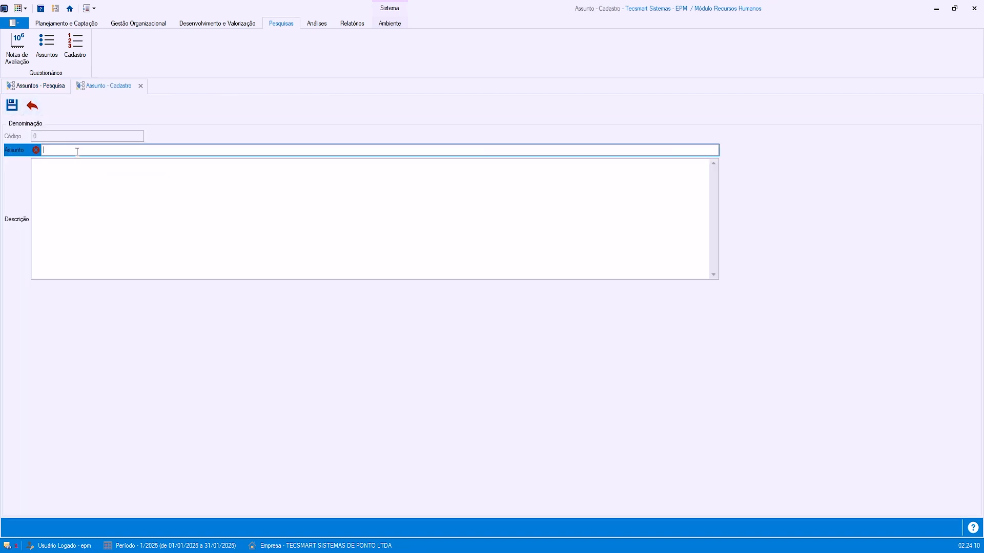
text(SERVIÇOS PRESTADOS PELA EMPRESA)
key(Tab)
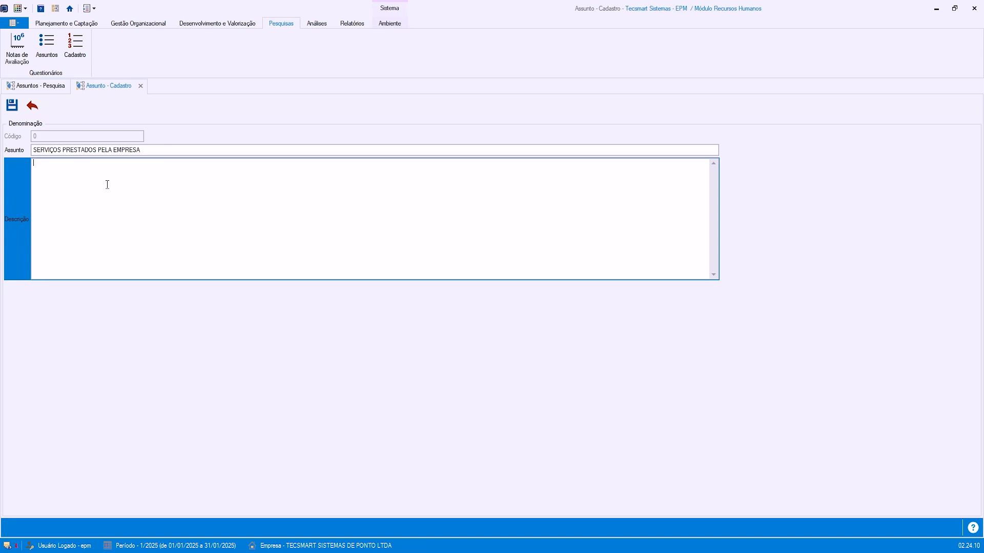
click(12, 105)
click(153, 175)
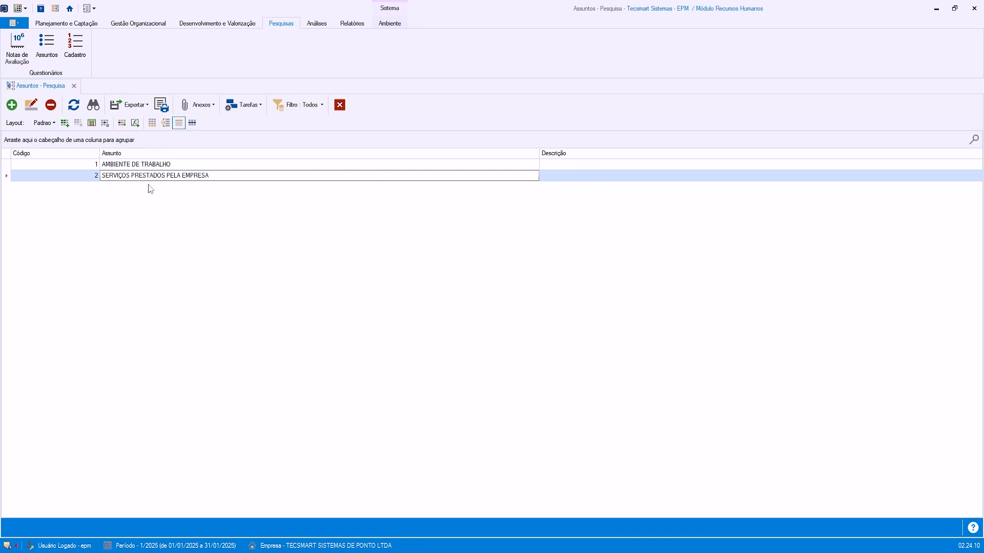
- Register a third questionnaire subject named MOTIVOS - RESCISÃO and save it
click(12, 105)
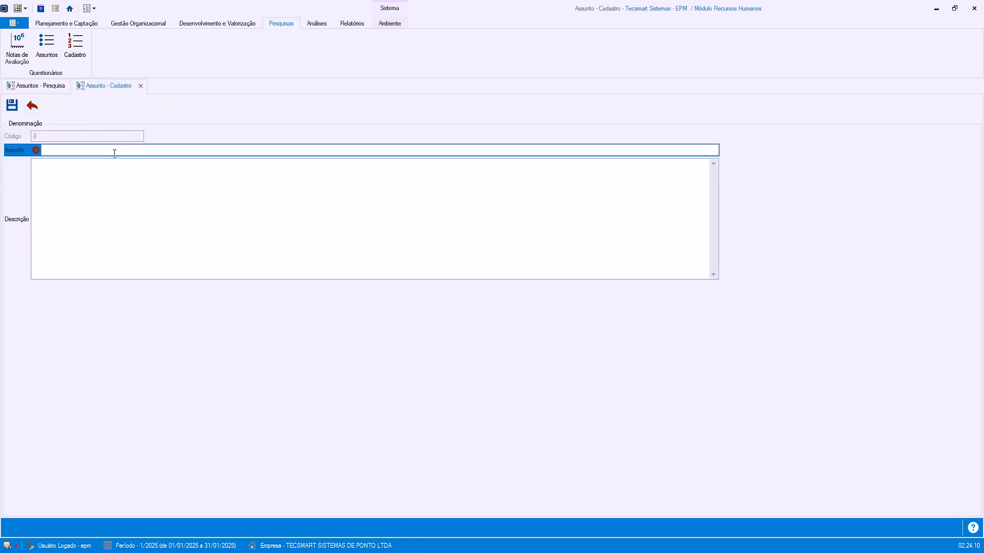
text(MOTIVOS - RESCISÃO)
click(127, 172)
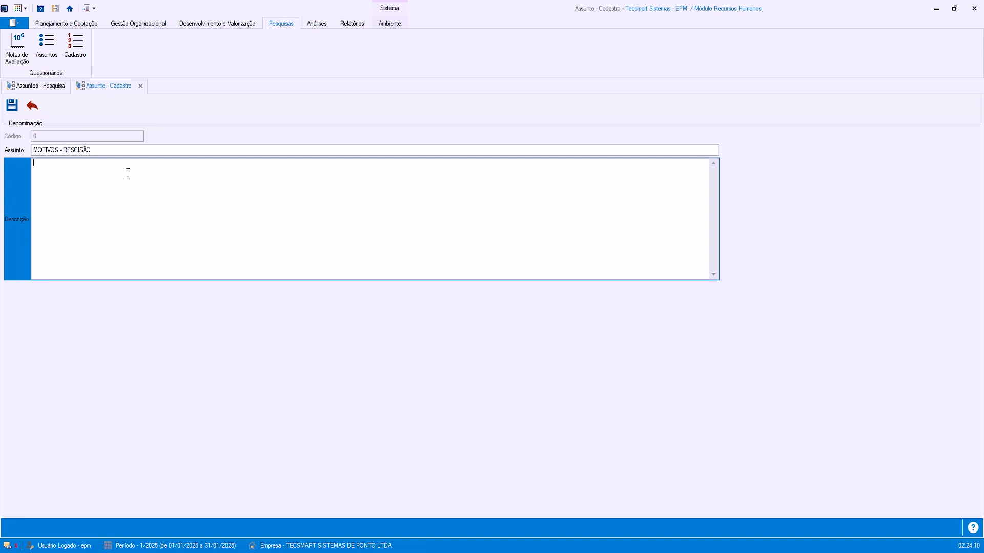
click(16, 110)
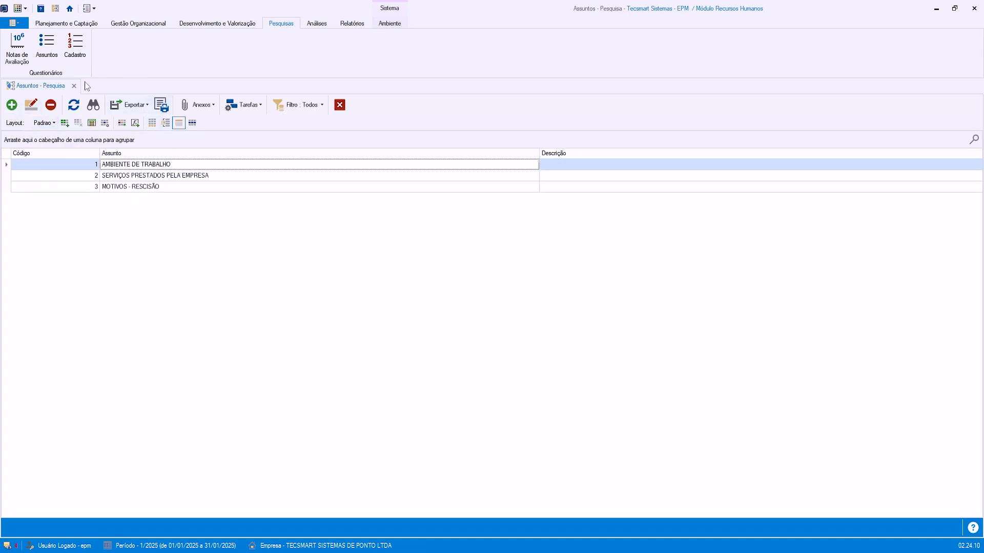
- Review the list of evaluation grade scales and the list of registered questionnaire subjects, closing both
click(74, 85)
click(17, 48)
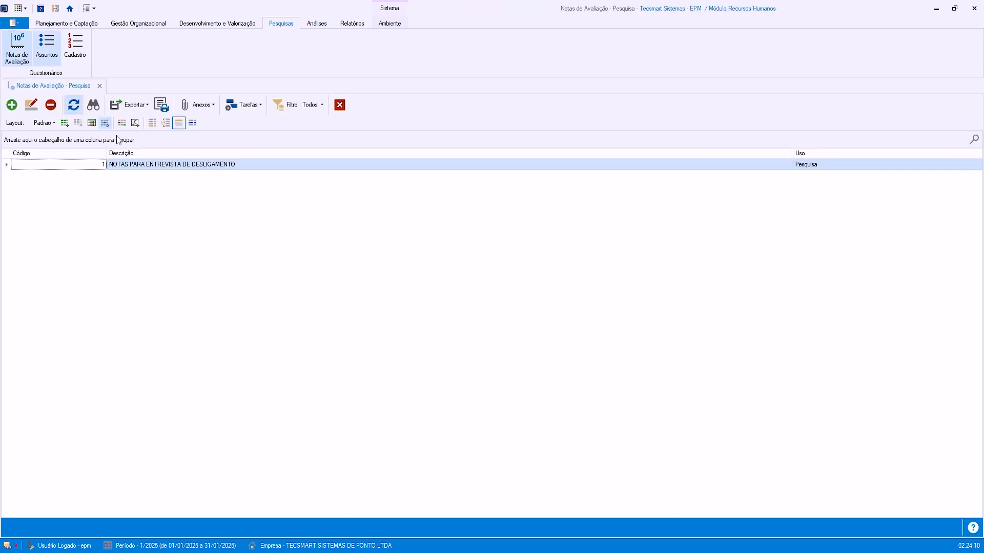
click(99, 86)
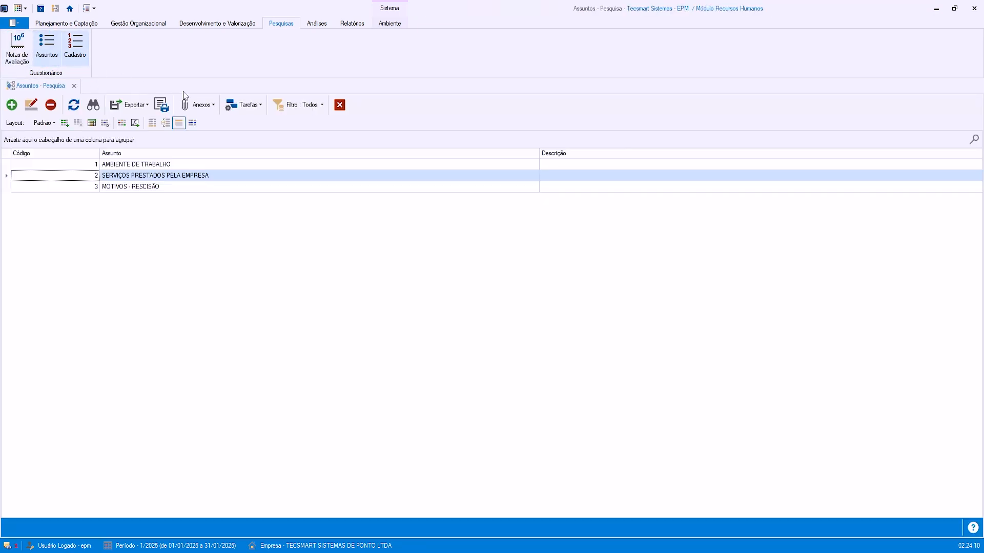
click(147, 165)
click(157, 176)
click(166, 188)
click(163, 176)
click(165, 165)
click(164, 185)
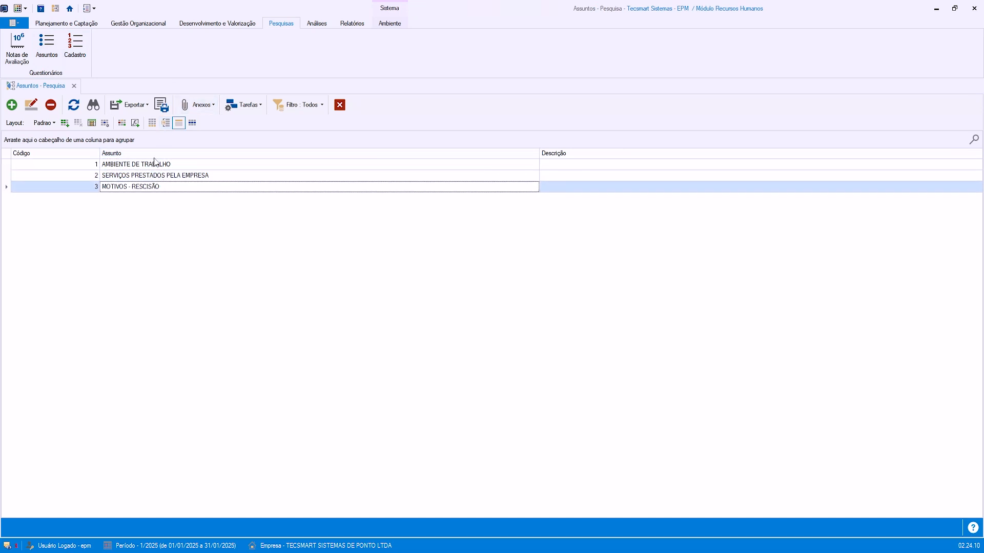
click(74, 85)
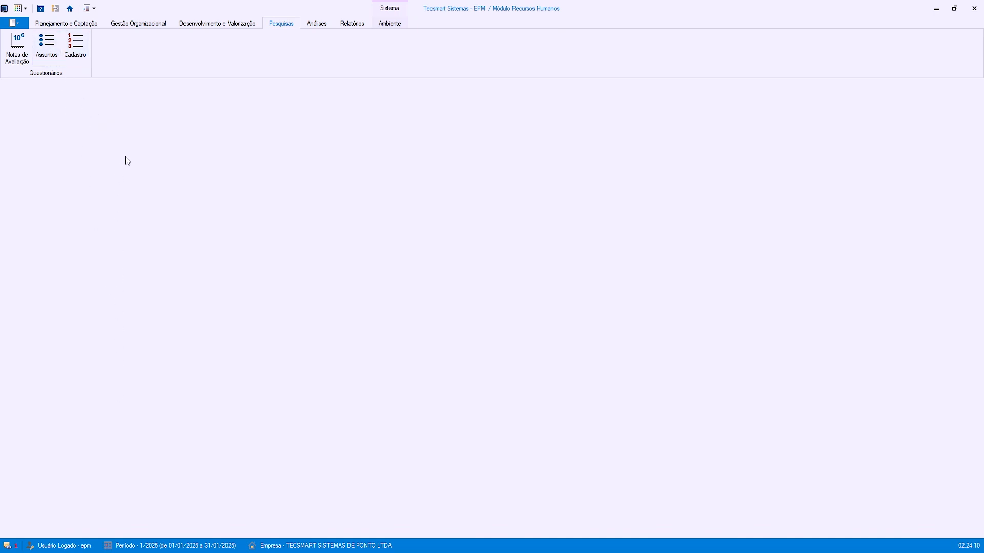
- Create a new questionnaire record and enter ENTREVISTA DE DESLIGAMENTO as its Nome
click(75, 48)
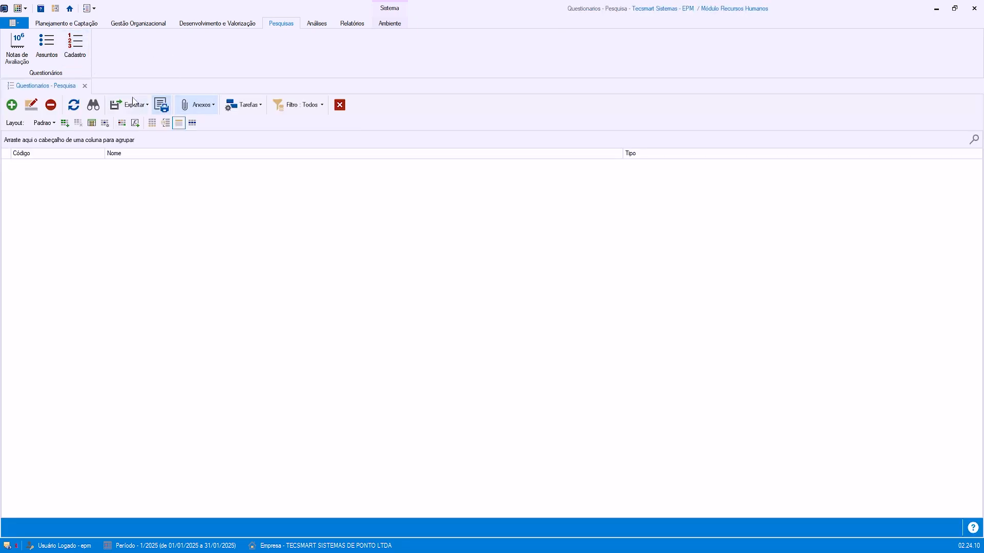
click(85, 86)
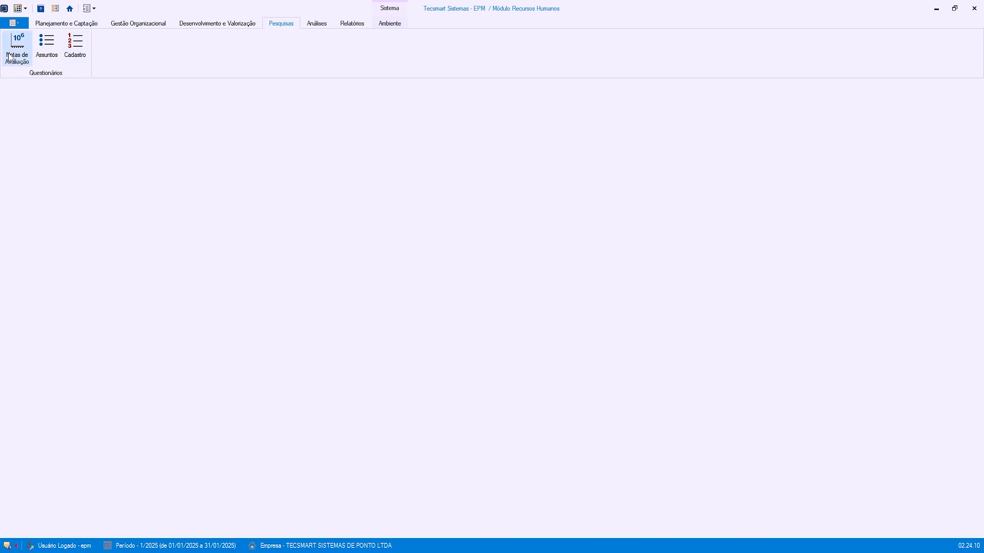
click(76, 48)
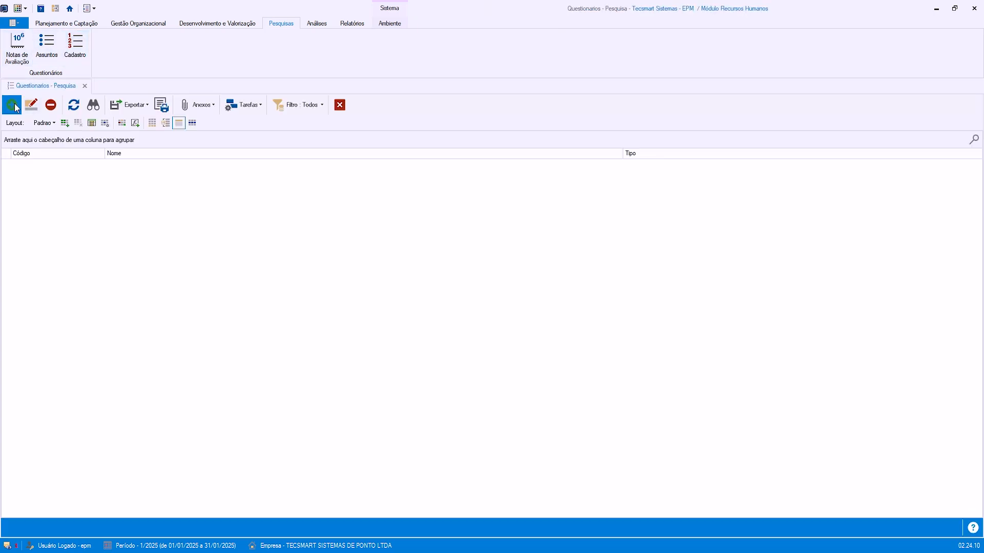
click(14, 106)
click(121, 163)
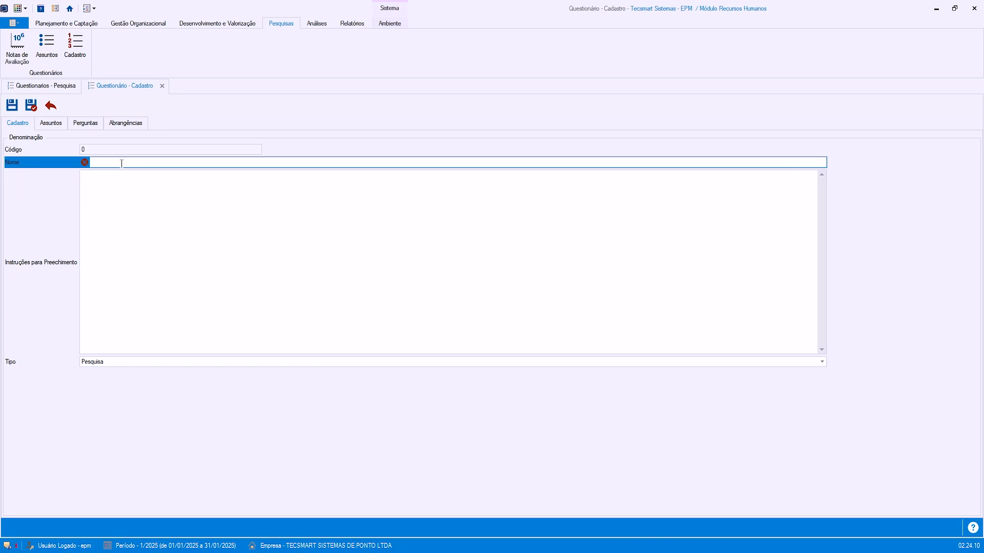
text(ENTREVISTA DE DESB)
text(IGAMENTO)
click(152, 216)
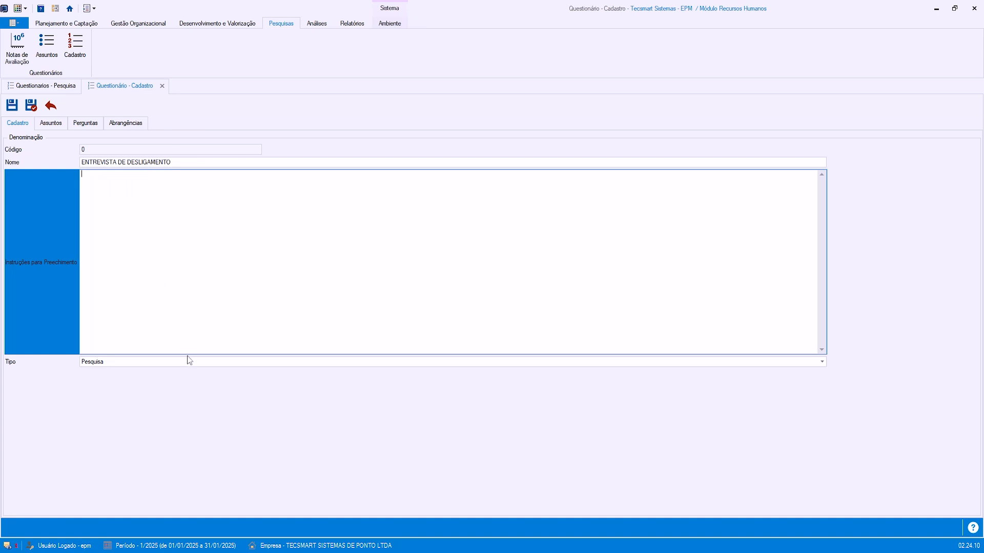
- Set the questionnaire's Tipo to Desligamento
click(822, 363)
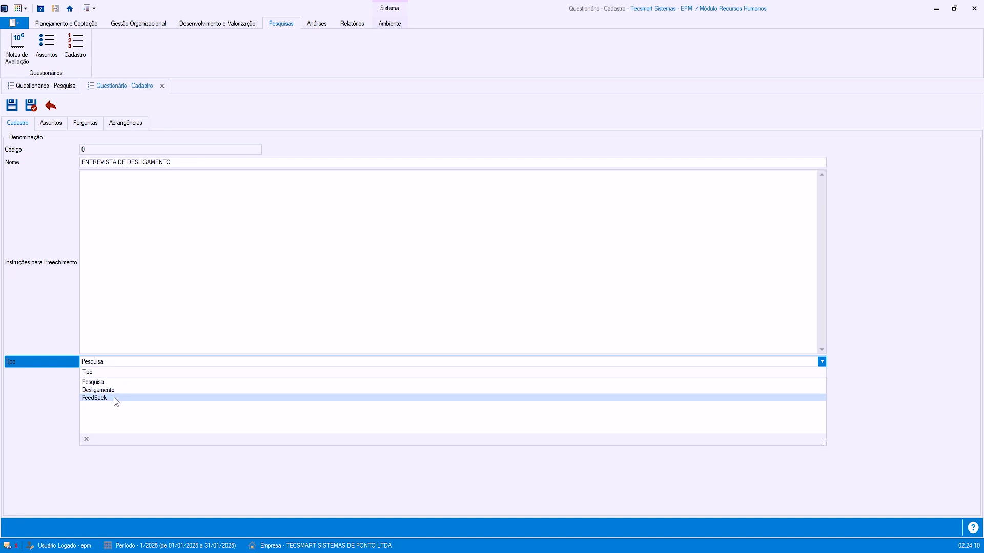
click(153, 294)
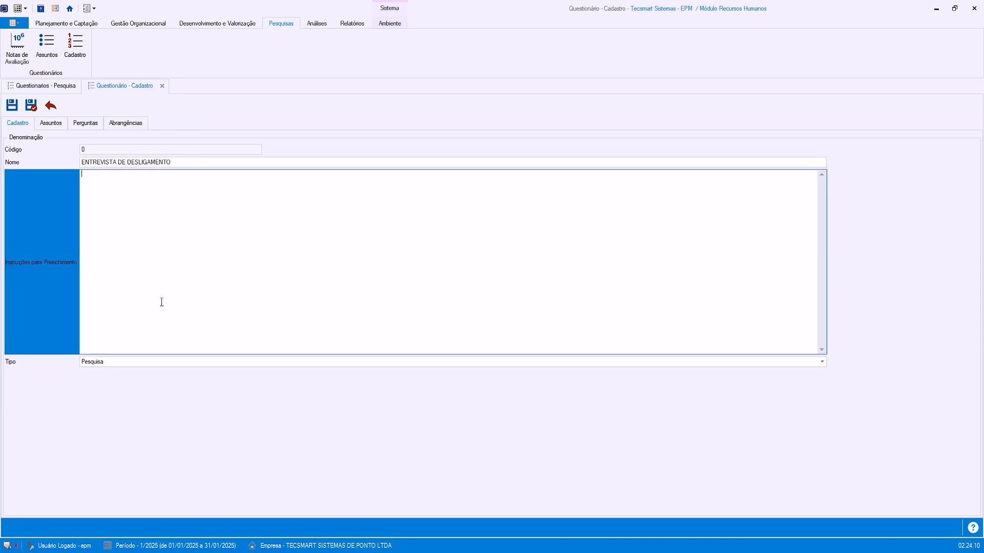
click(822, 362)
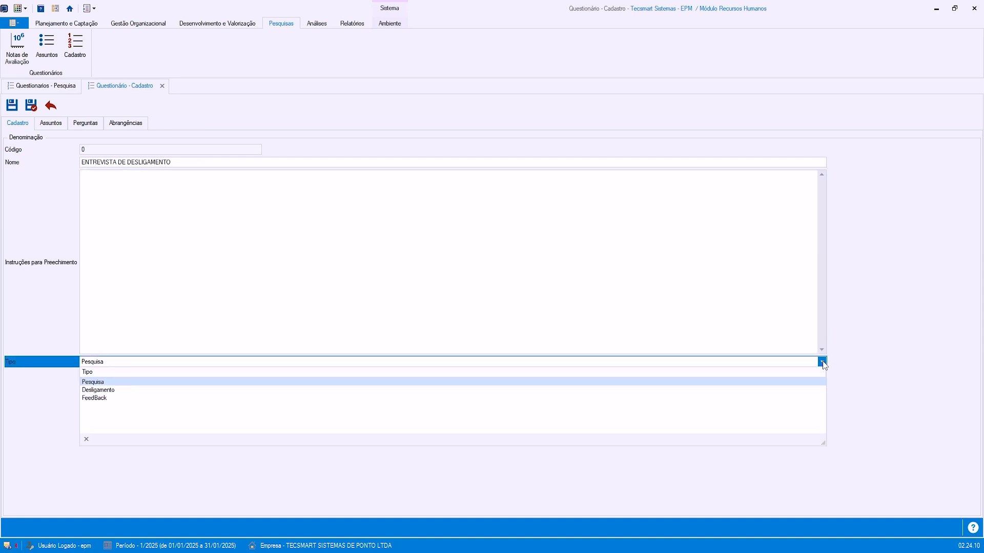
click(124, 393)
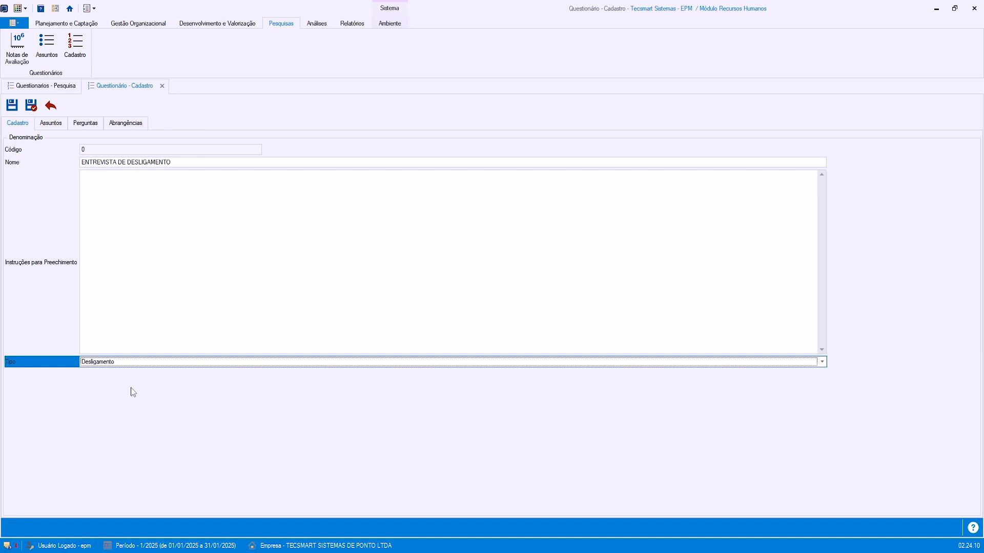
click(163, 307)
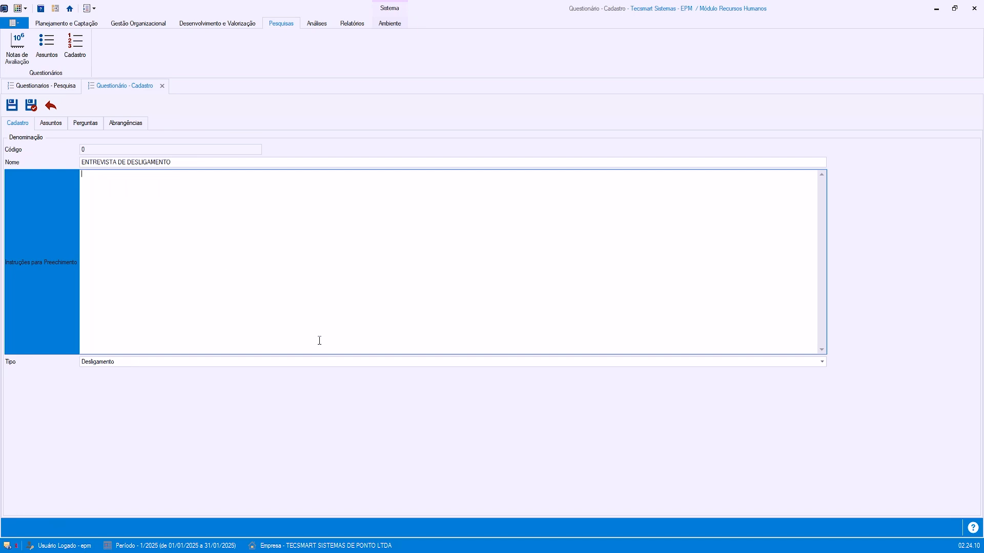
click(825, 361)
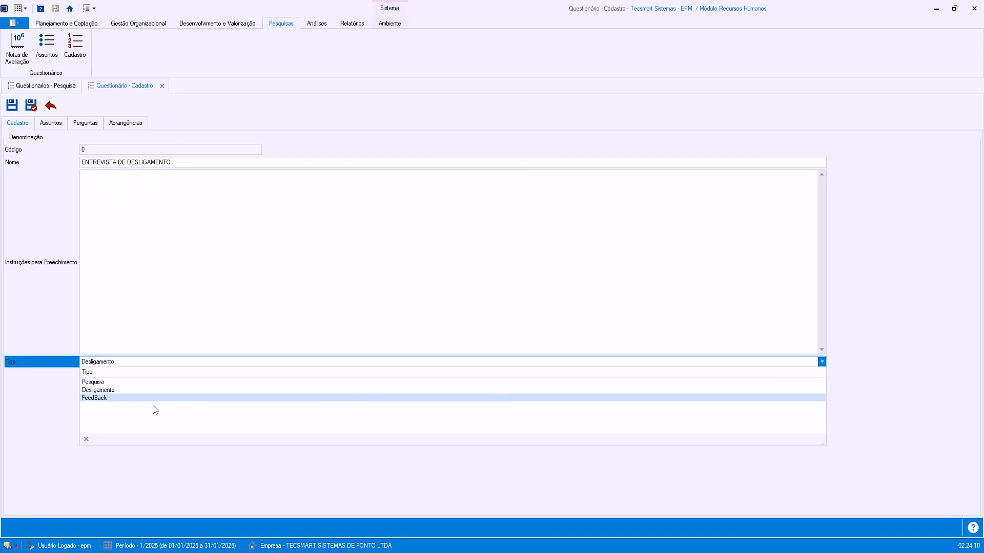
click(143, 389)
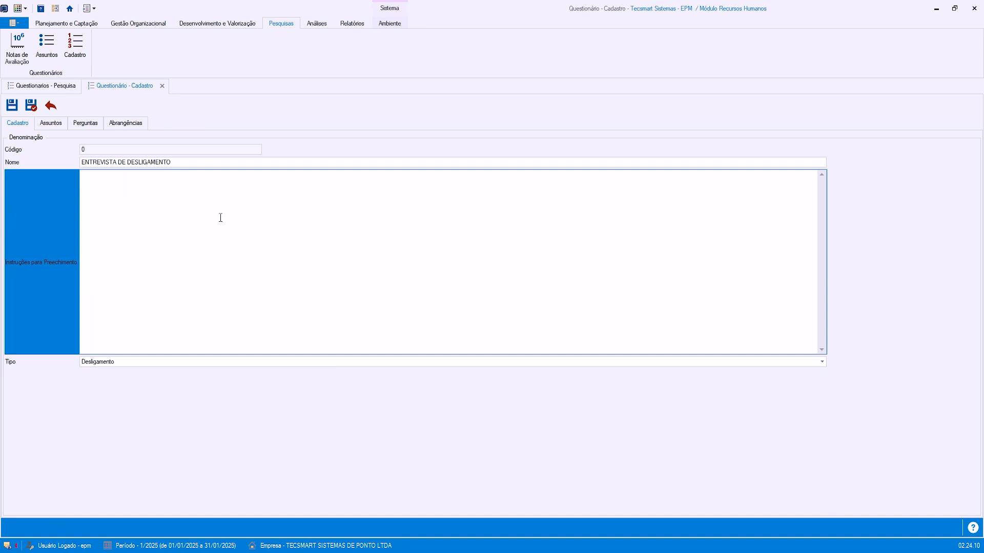
- Go to the questionnaire's Assuntos, agree to save the record, and check it in the questionnaire list
click(56, 125)
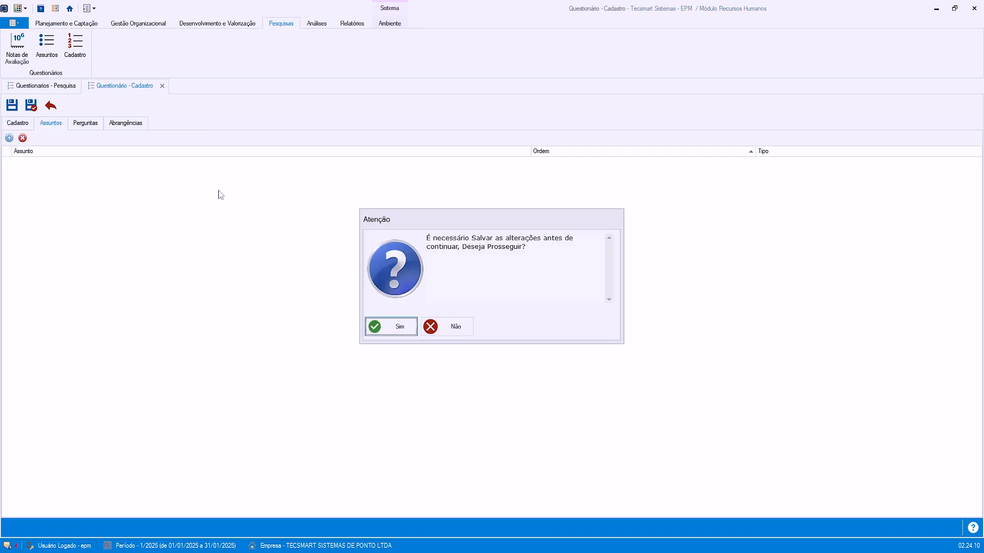
click(393, 330)
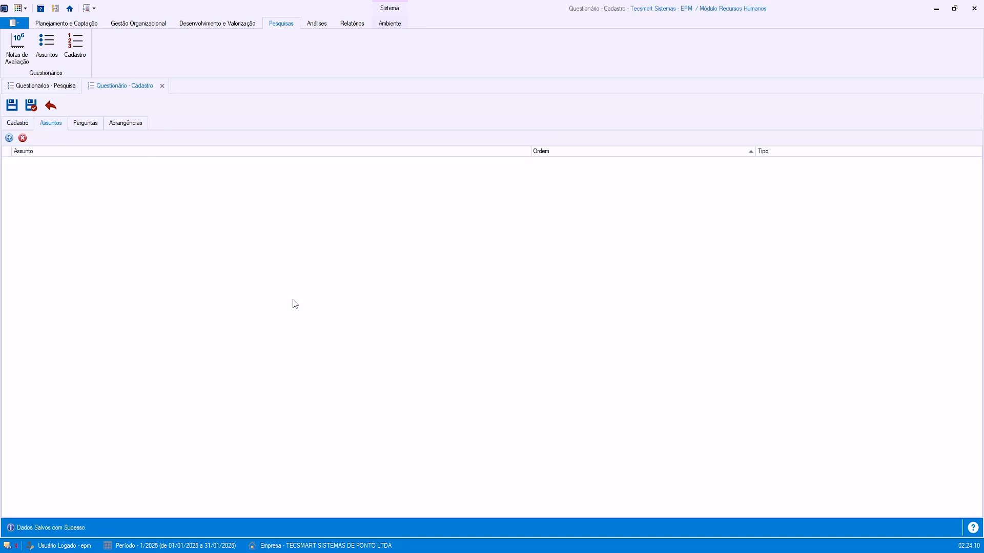
click(61, 87)
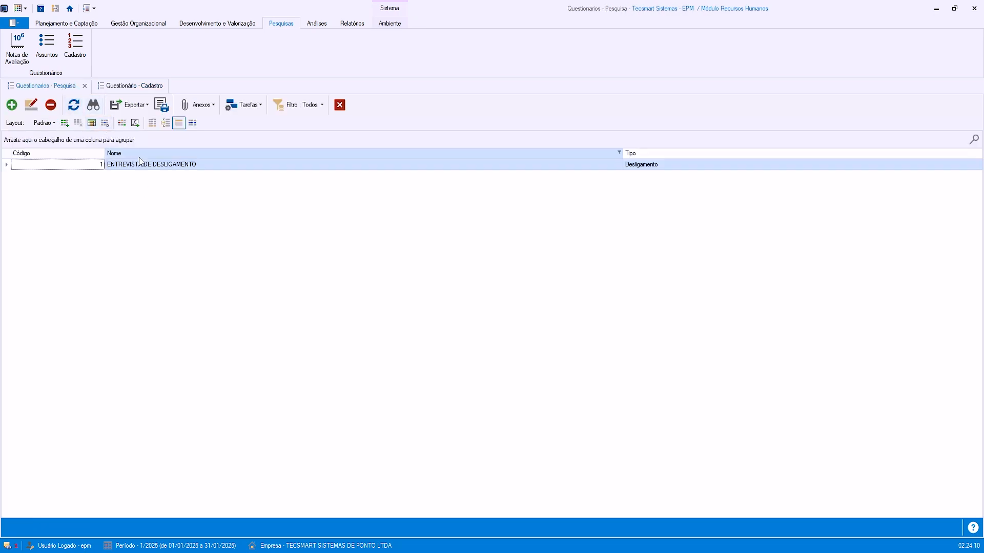
- Return to the open questionnaire record and add the subject AMBIENTE DE TRABALHO with Ordem 1 and Tipo Media
click(145, 164)
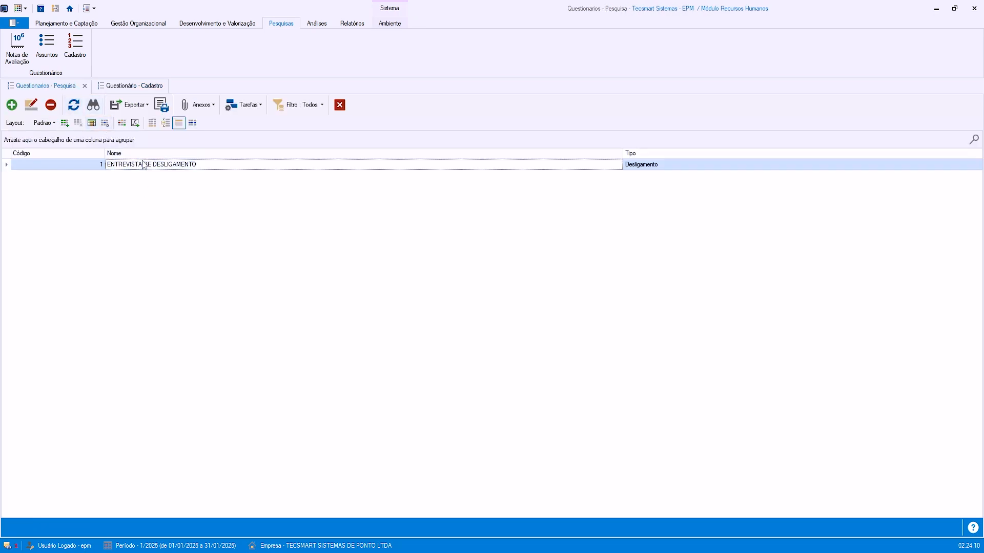
click(132, 85)
click(19, 122)
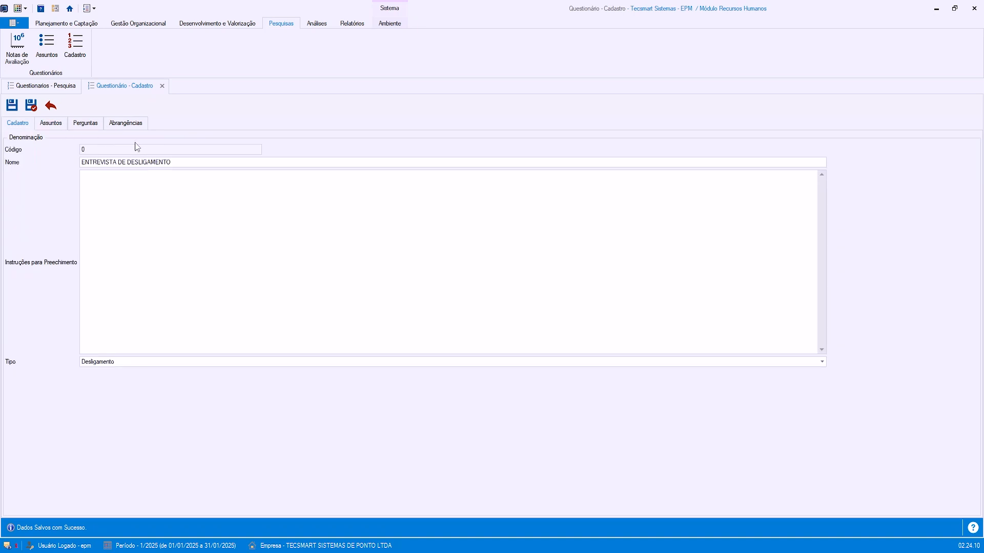
click(52, 124)
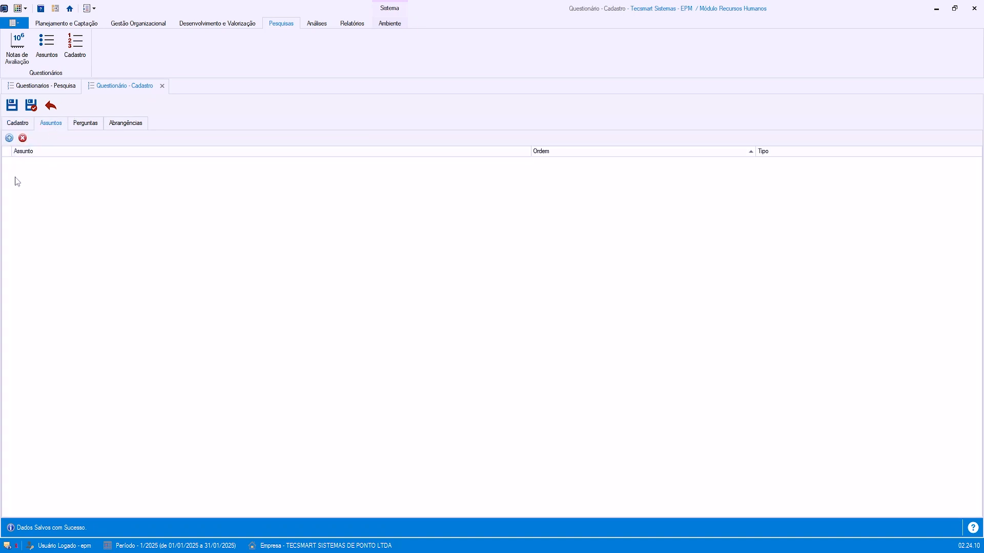
click(8, 140)
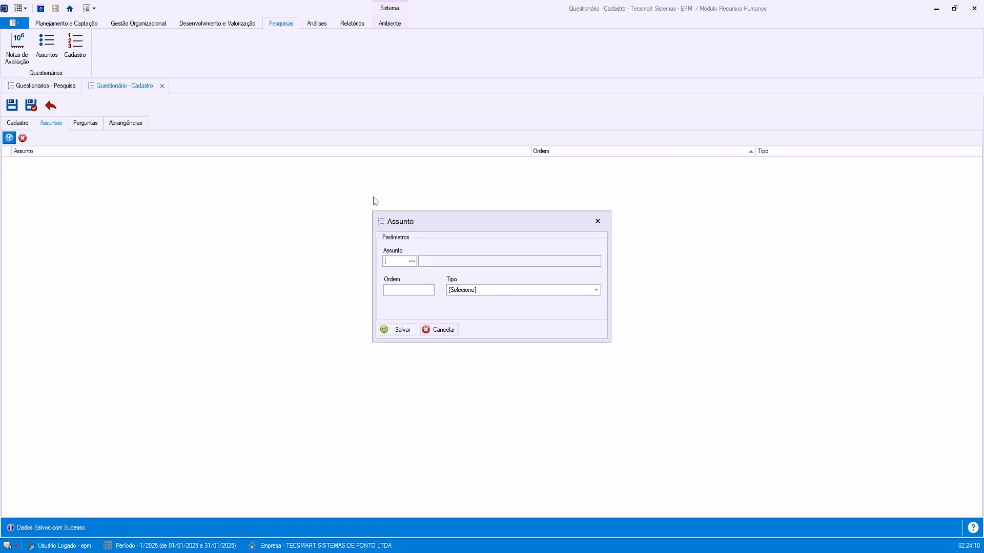
click(412, 261)
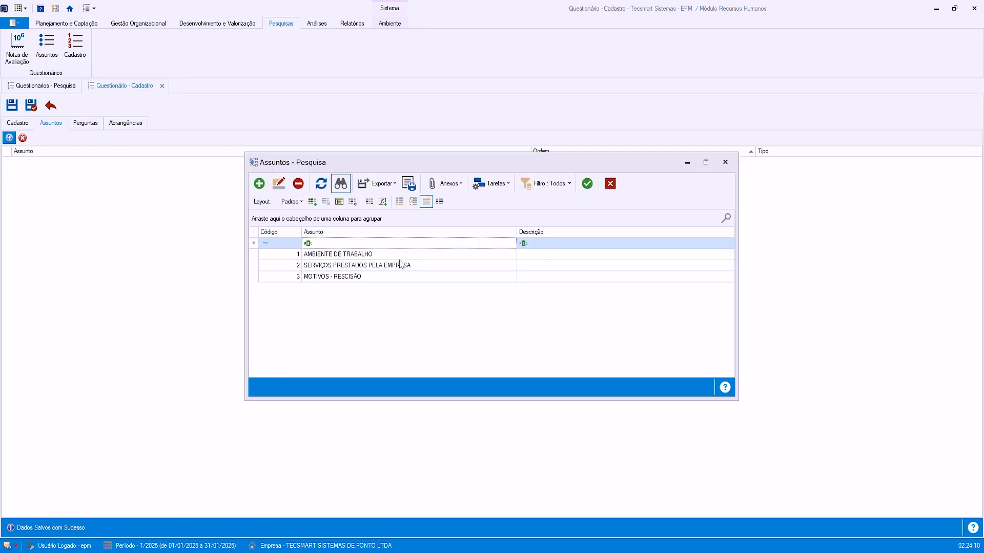
double_click(371, 255)
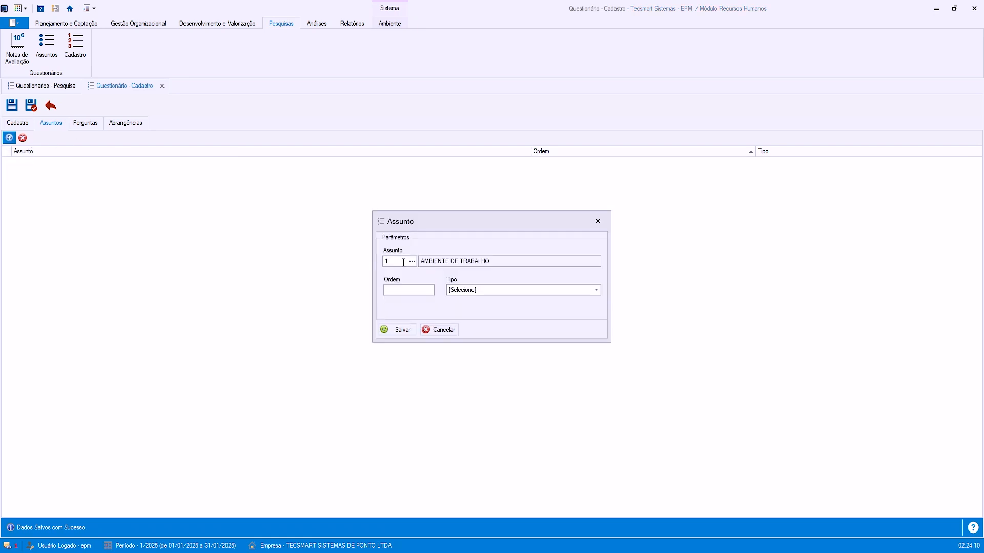
click(410, 288)
text(1)
click(481, 293)
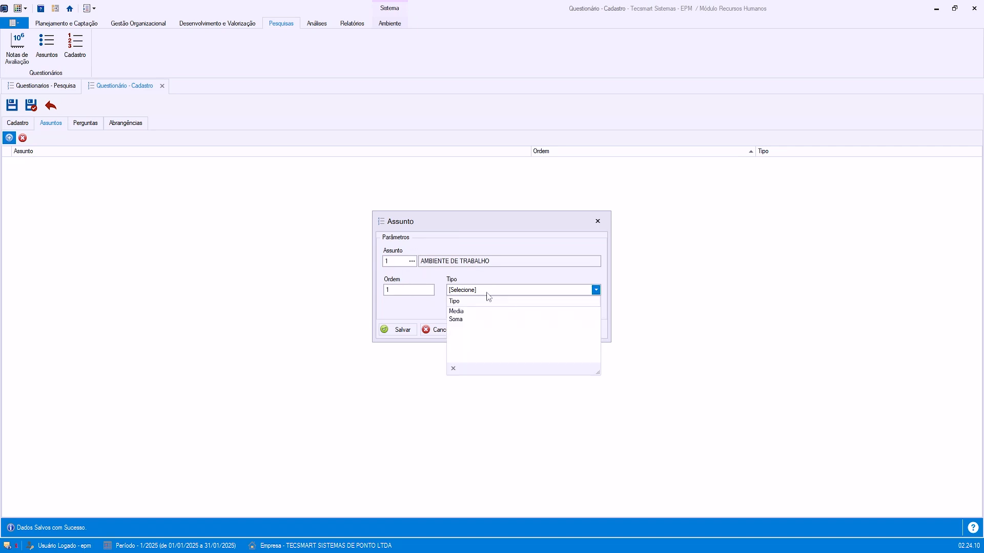
click(467, 312)
click(402, 330)
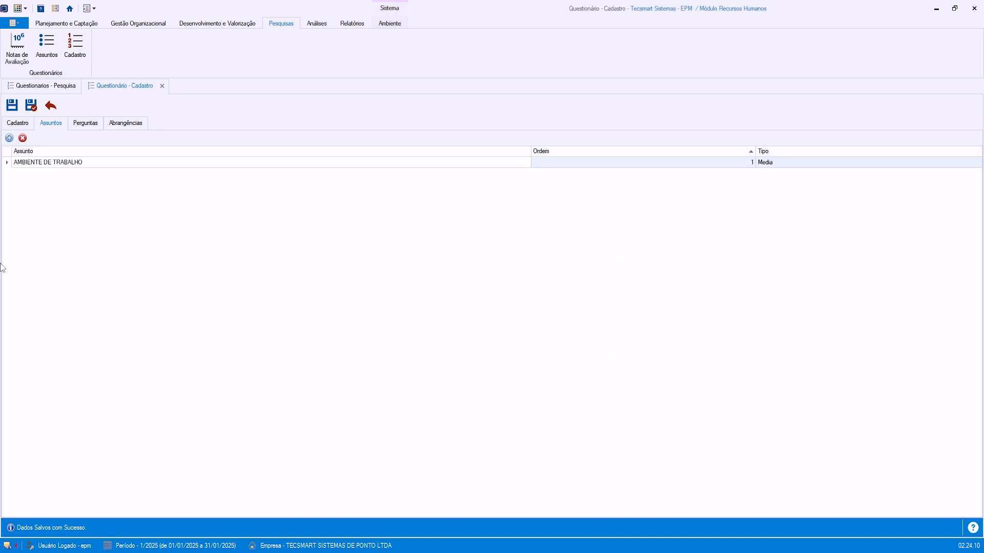
- Add the subject SERVIÇOS PRESTADOS PELA EMPRESA to the questionnaire with Ordem 2 and Tipo Media
click(10, 139)
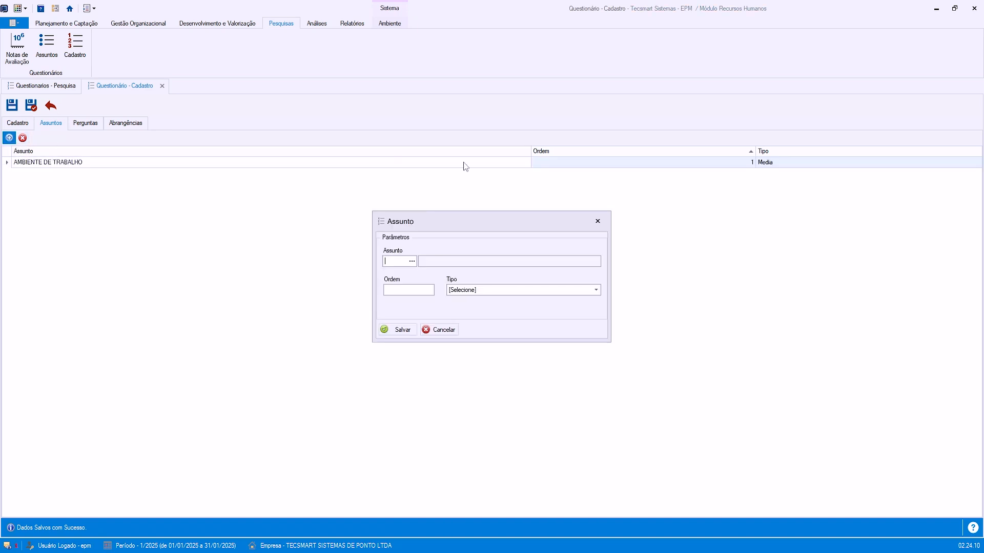
click(412, 261)
double_click(377, 264)
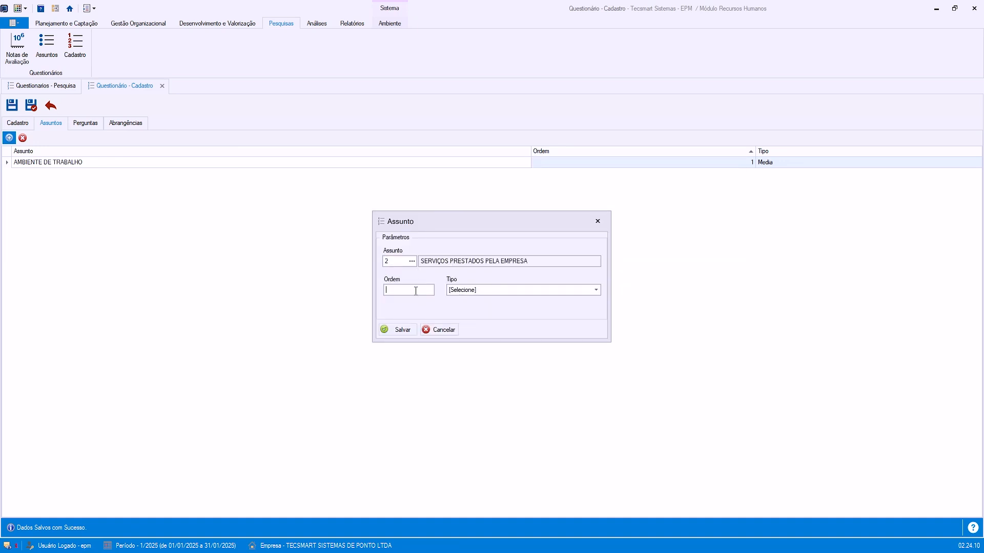
click(491, 290)
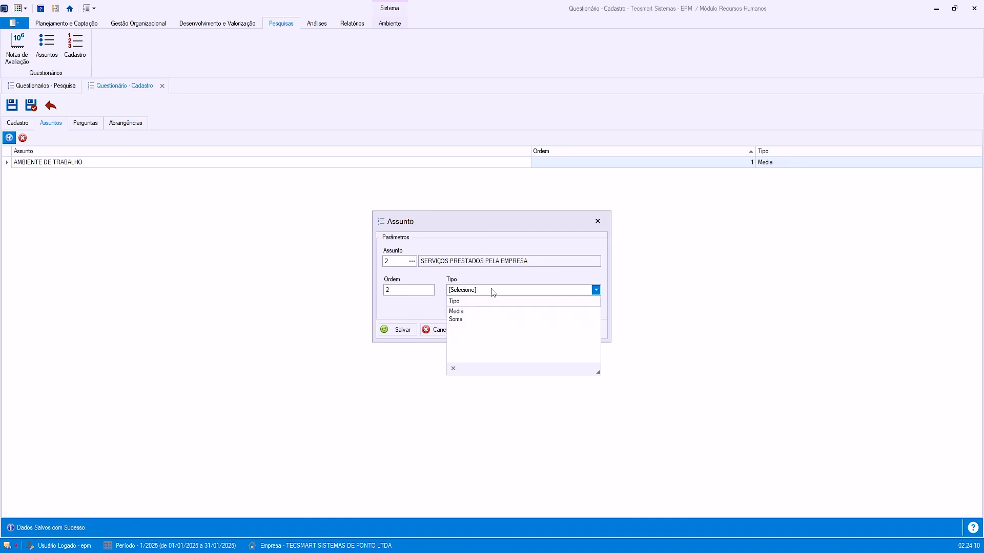
click(471, 311)
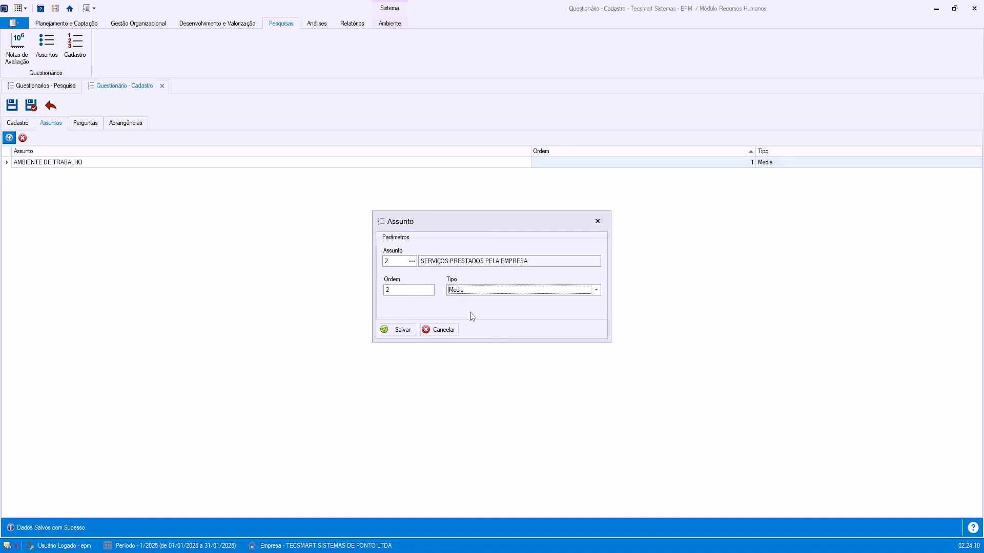
click(386, 331)
- Add the subject MOTIVOS - RESCISÃO to the questionnaire with Ordem 3 and Tipo Media
click(8, 138)
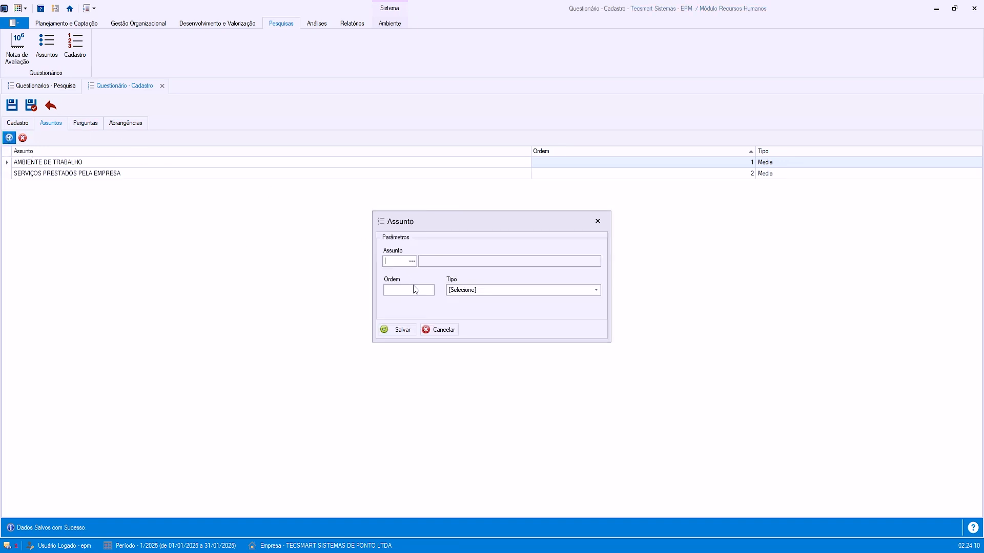
click(465, 290)
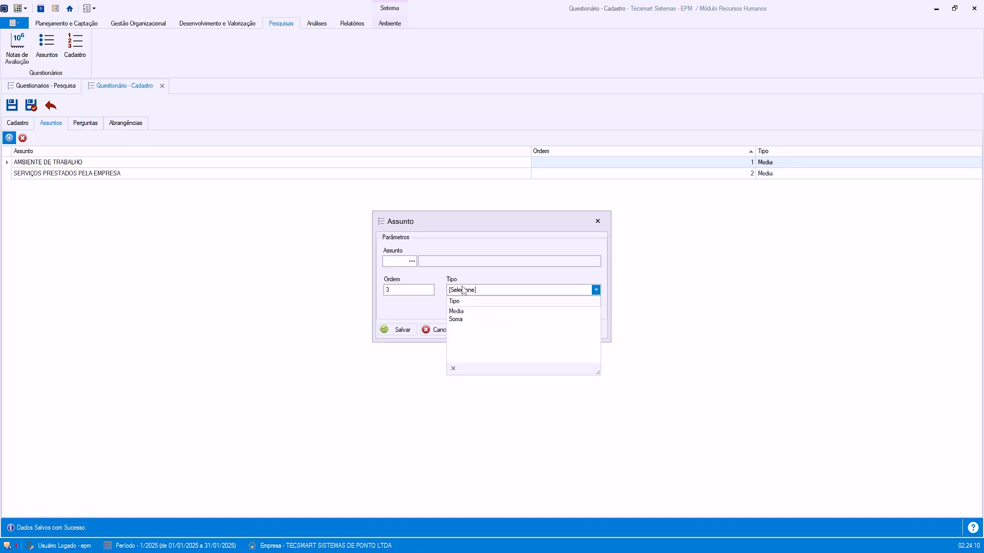
click(471, 311)
click(412, 262)
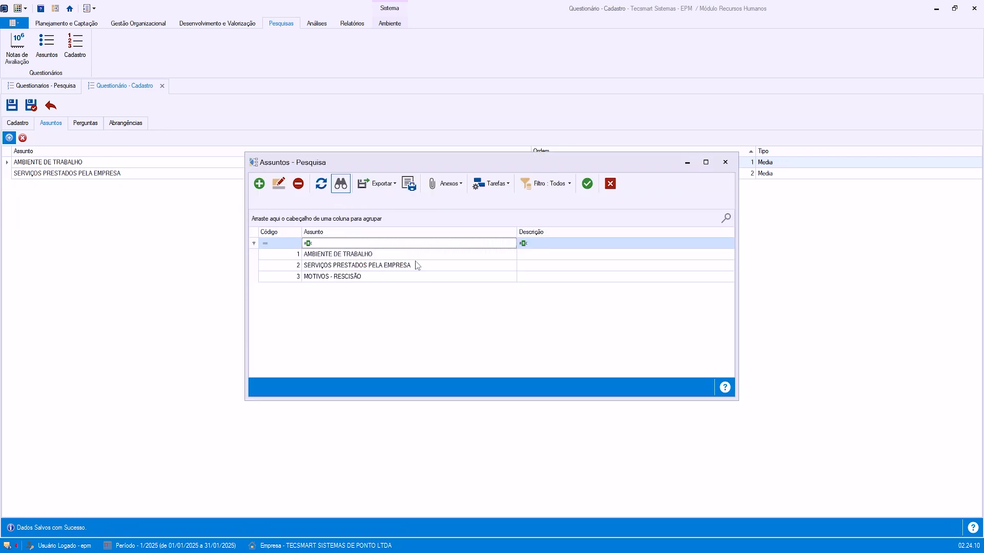
double_click(382, 277)
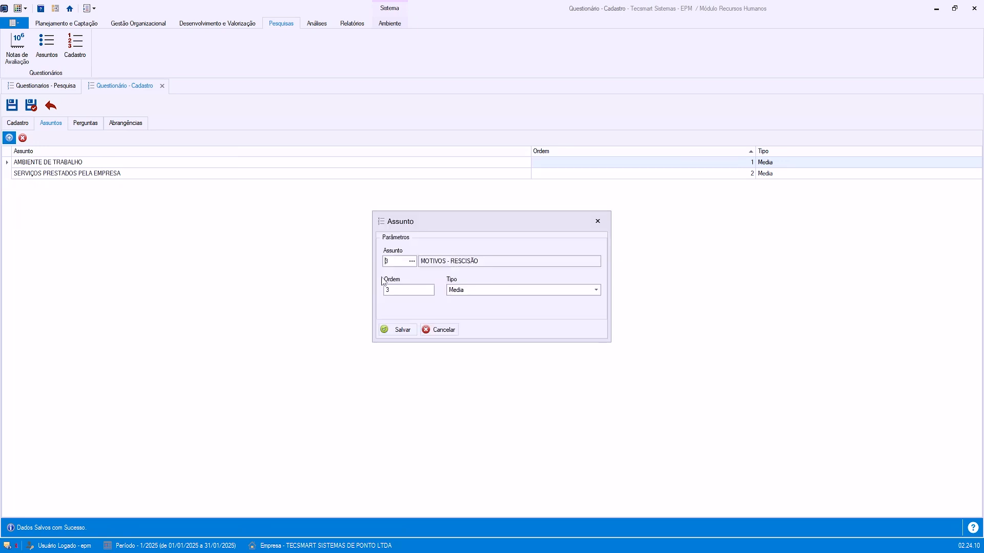
click(401, 332)
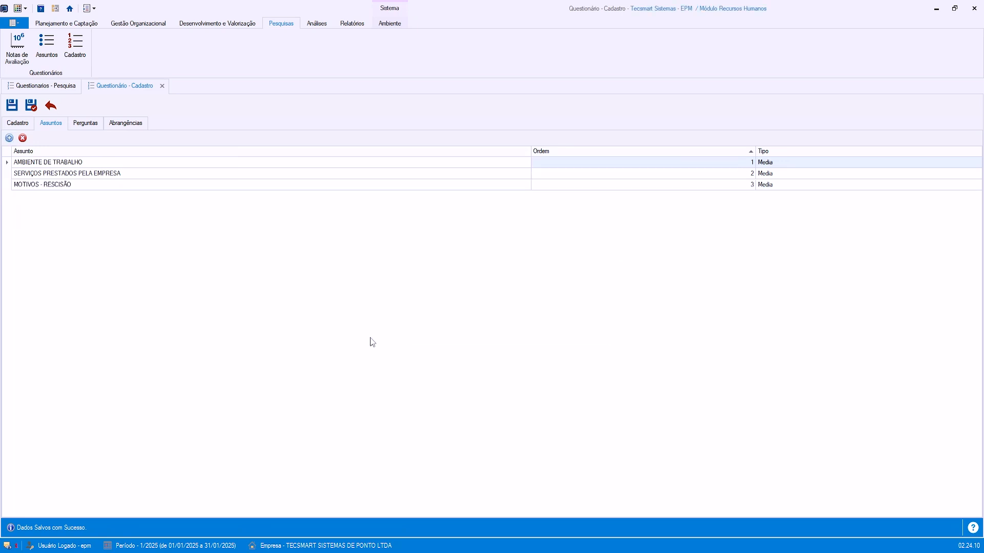
- Review the questionnaire's name and instructions field, and check the order of its linked subjects
click(14, 125)
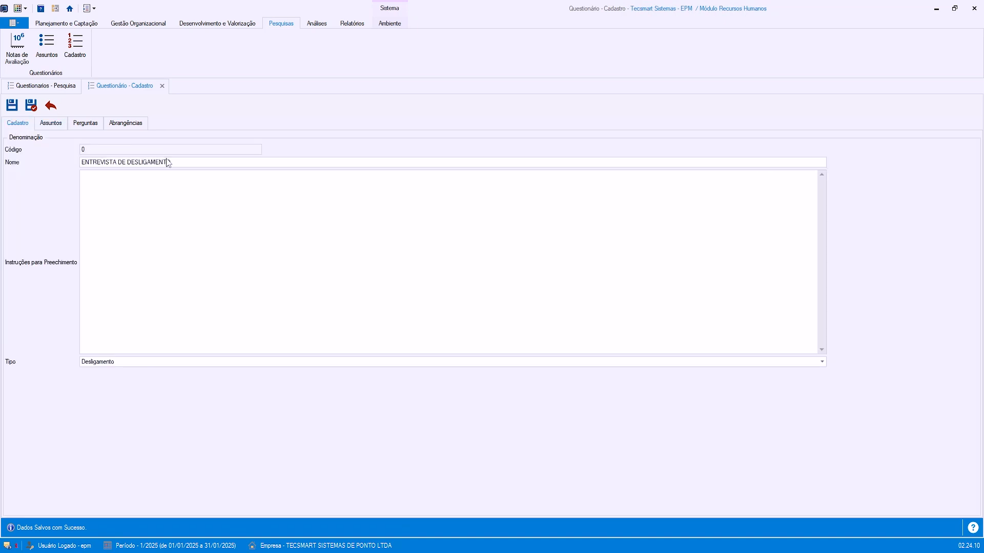
drag(211, 162, 59, 162)
click(213, 218)
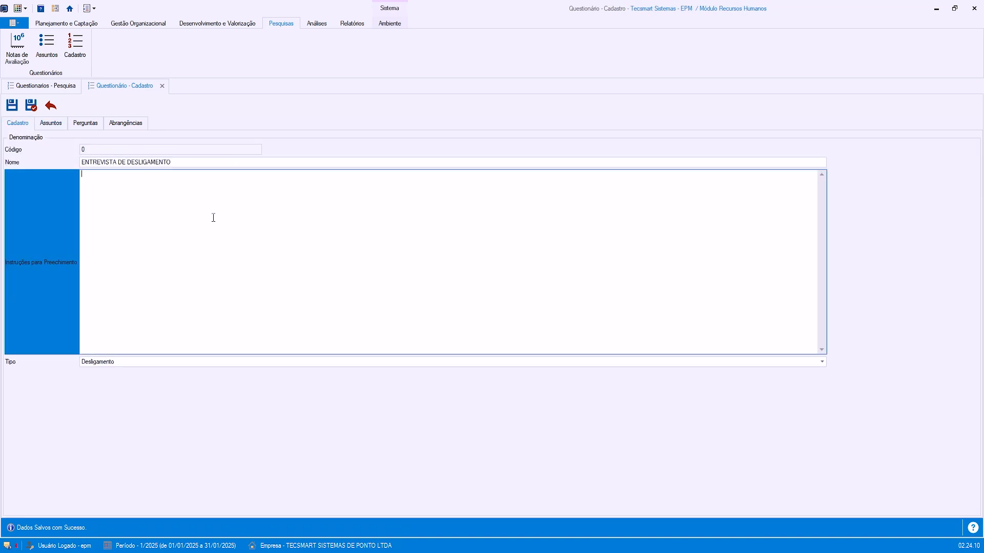
click(57, 124)
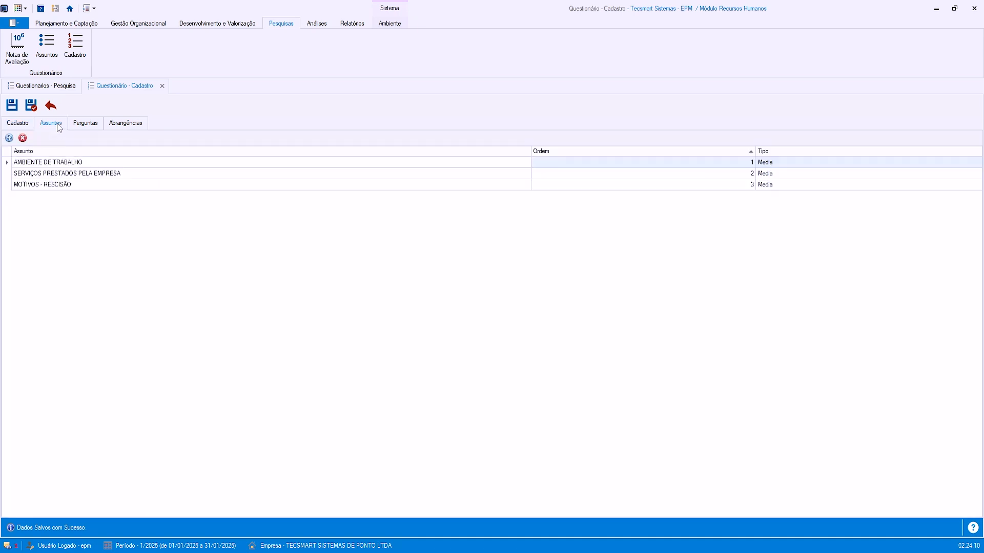
click(162, 175)
click(158, 189)
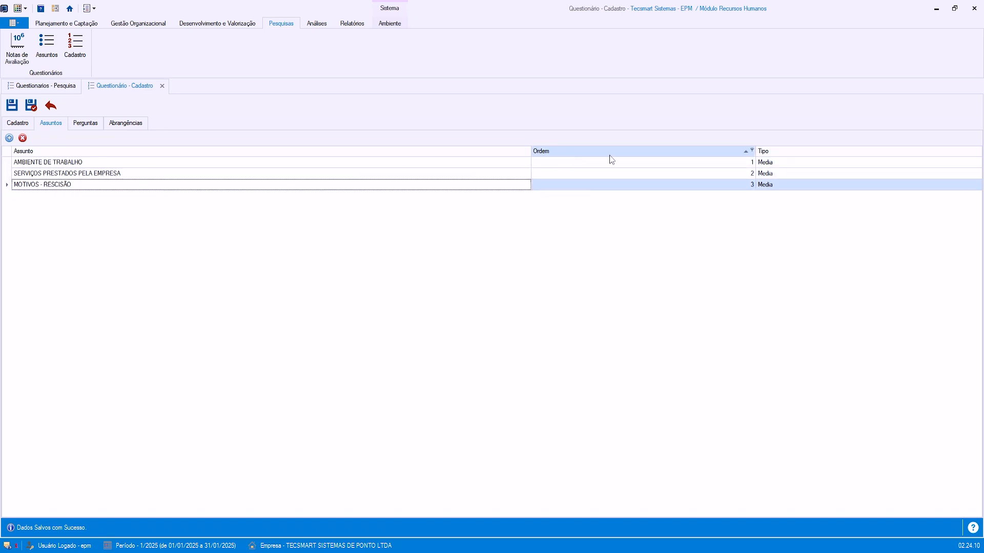
click(741, 164)
click(739, 175)
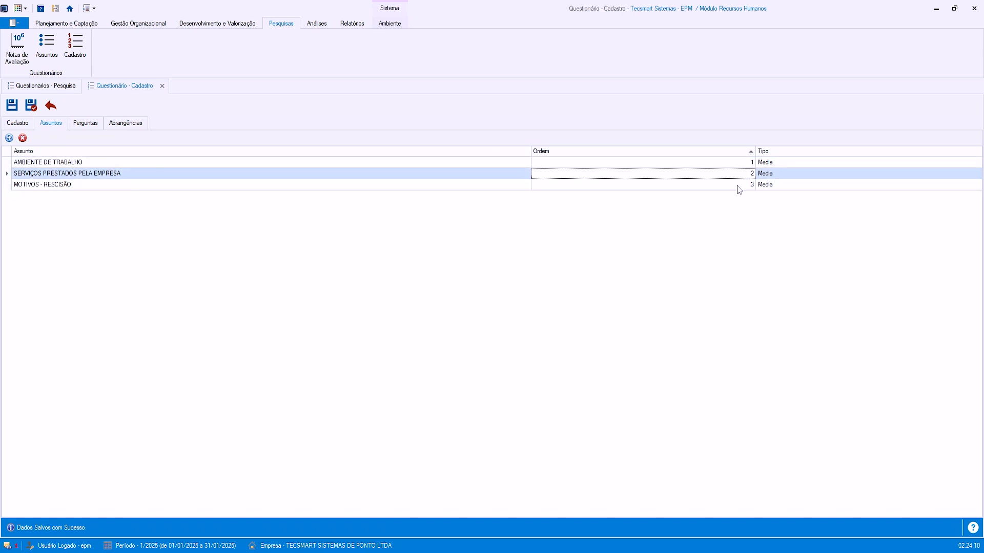
click(737, 186)
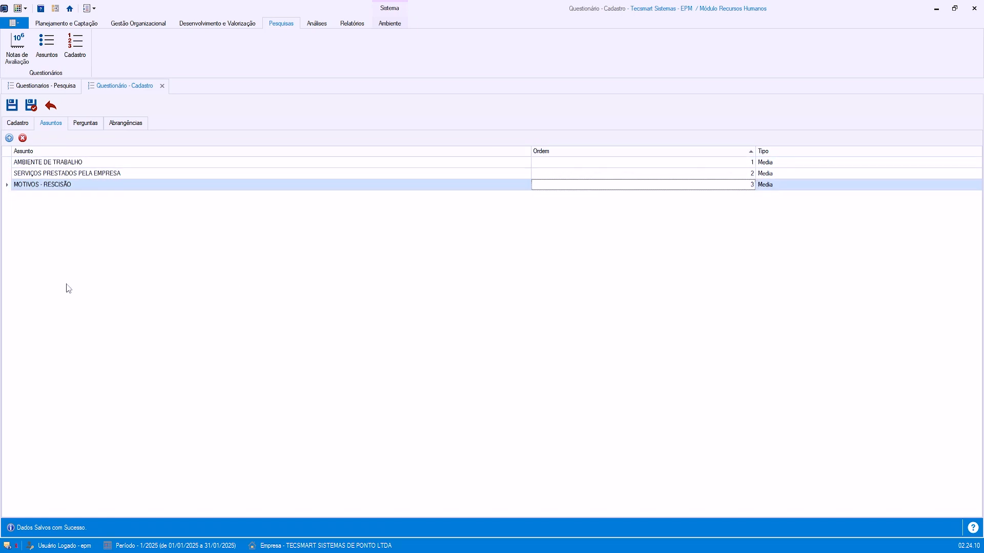
- Start a new question in the questionnaire under the subject AMBIENTE DE TRABALHO and set its Ordem to 1
click(87, 123)
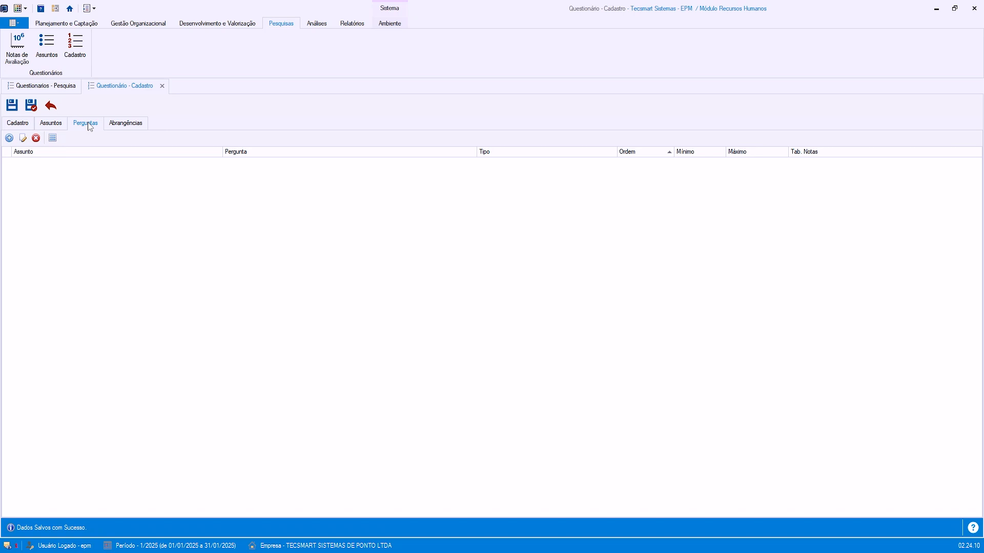
click(8, 138)
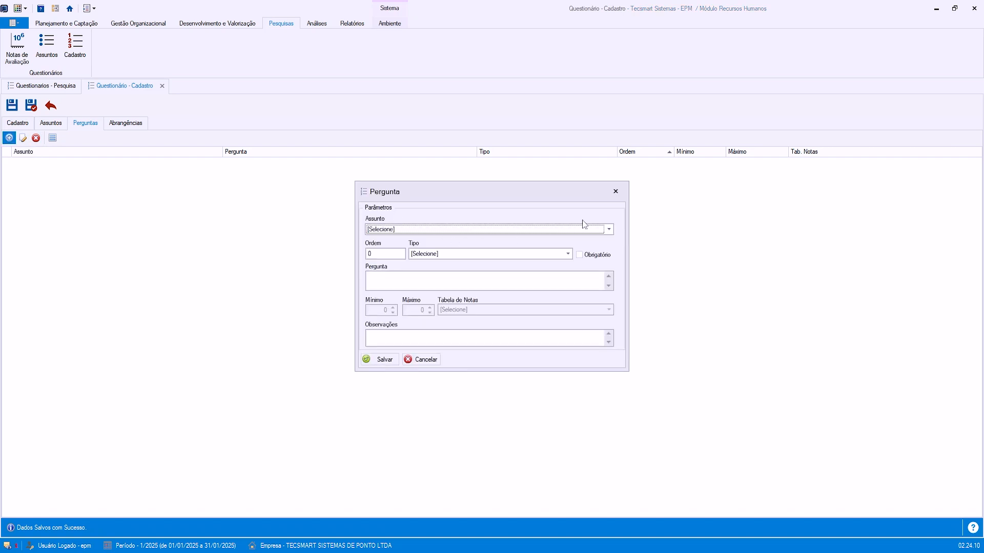
click(609, 229)
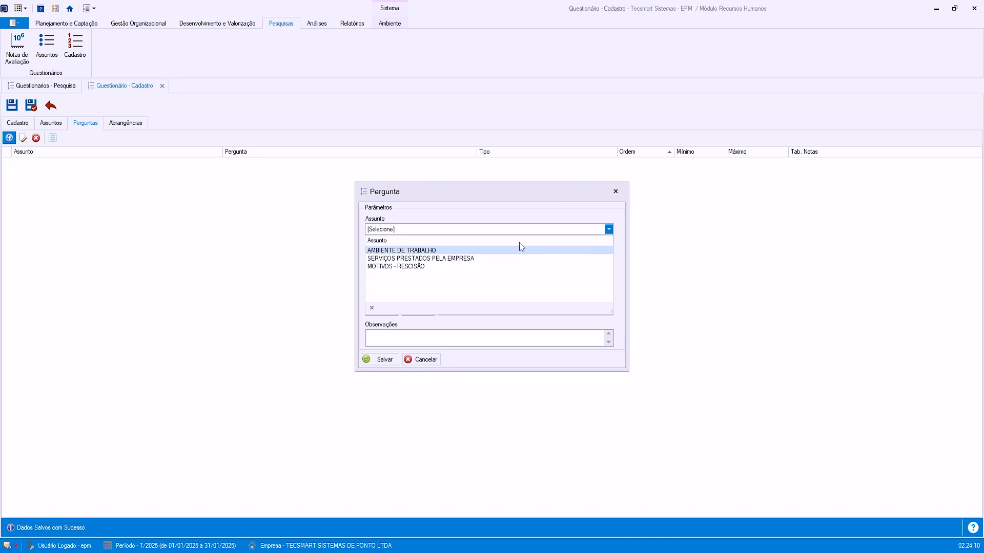
click(452, 248)
click(420, 283)
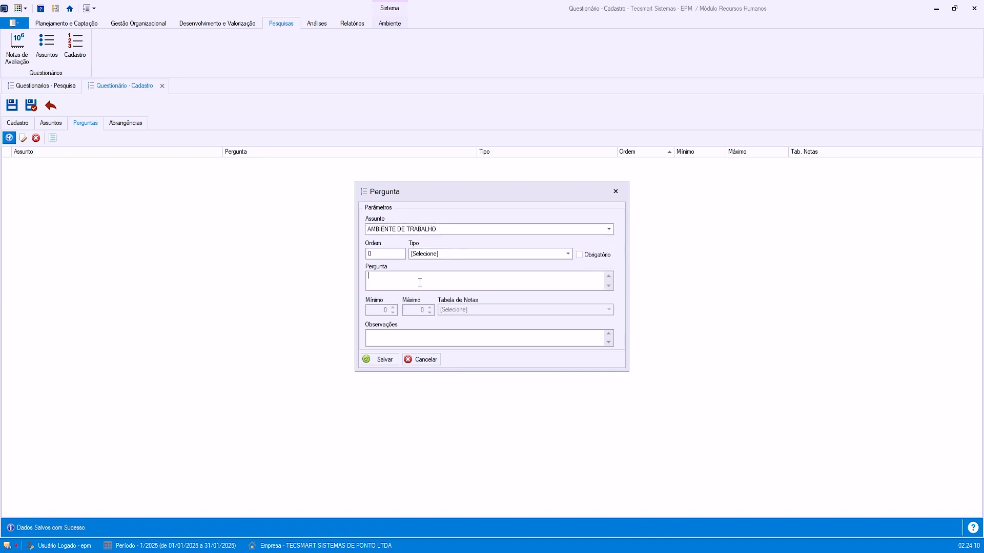
click(390, 254)
text(1)
- Try the question types Objetiva, Quantitativa, Subjetiva and Data in turn, checking the Tabela de Notas options offered for Quantitativa
click(493, 254)
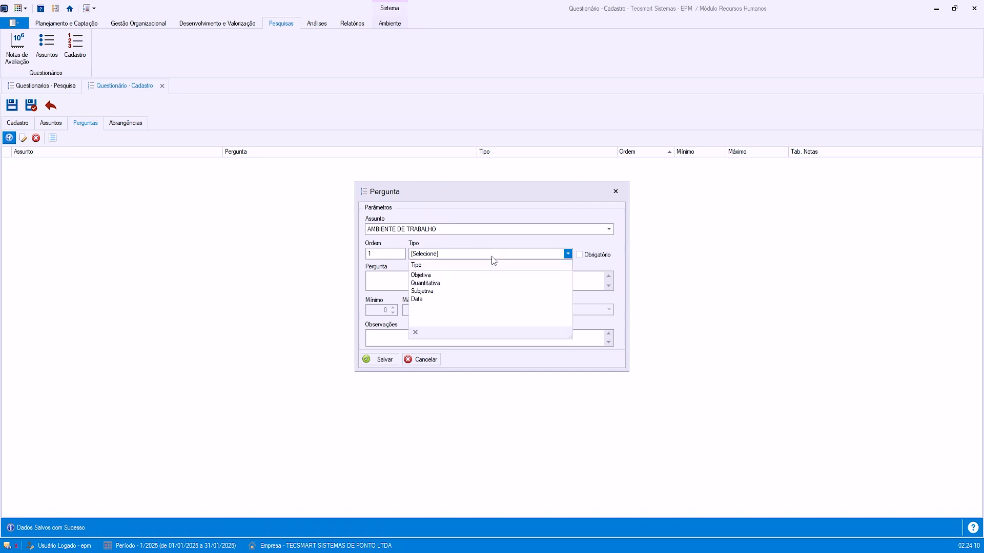
click(450, 276)
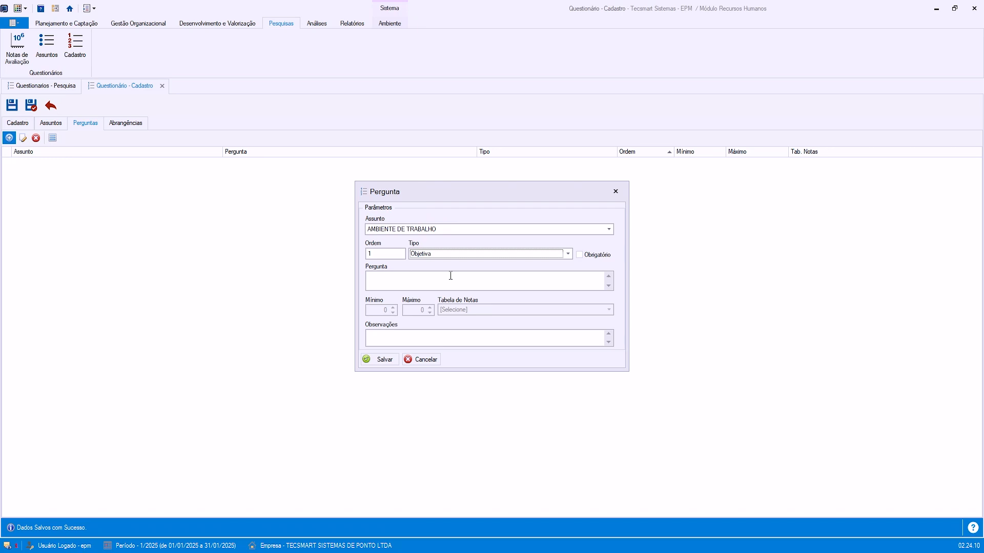
click(483, 254)
click(476, 282)
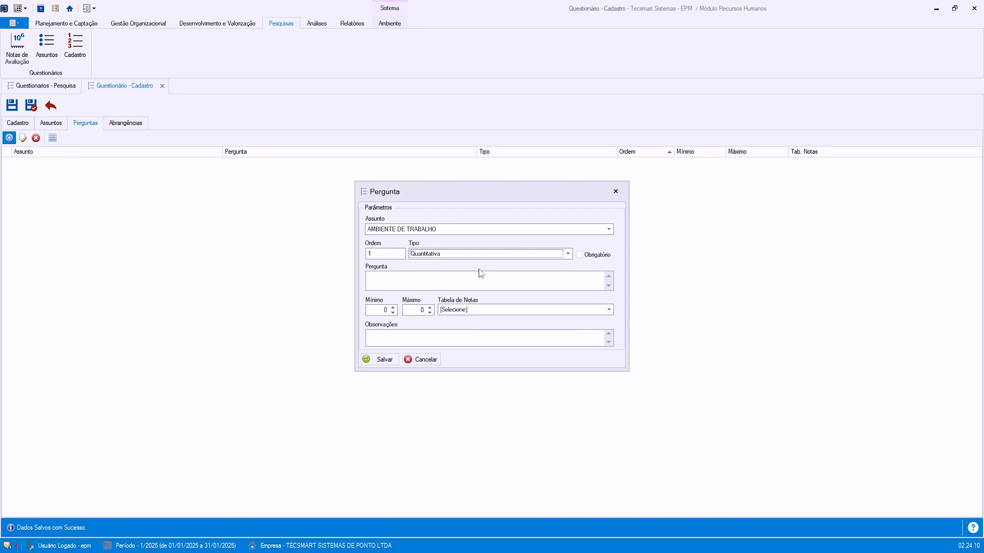
click(476, 310)
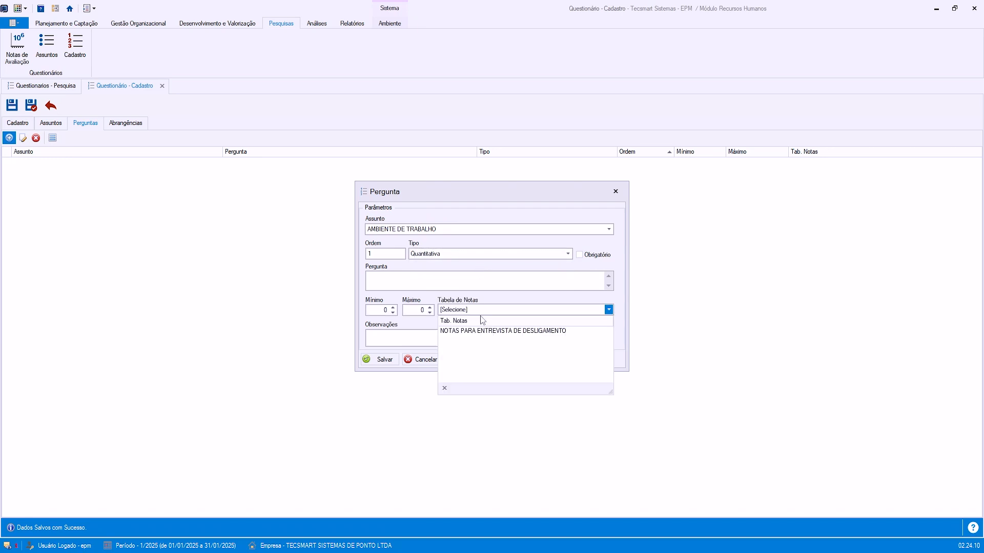
click(499, 282)
click(510, 254)
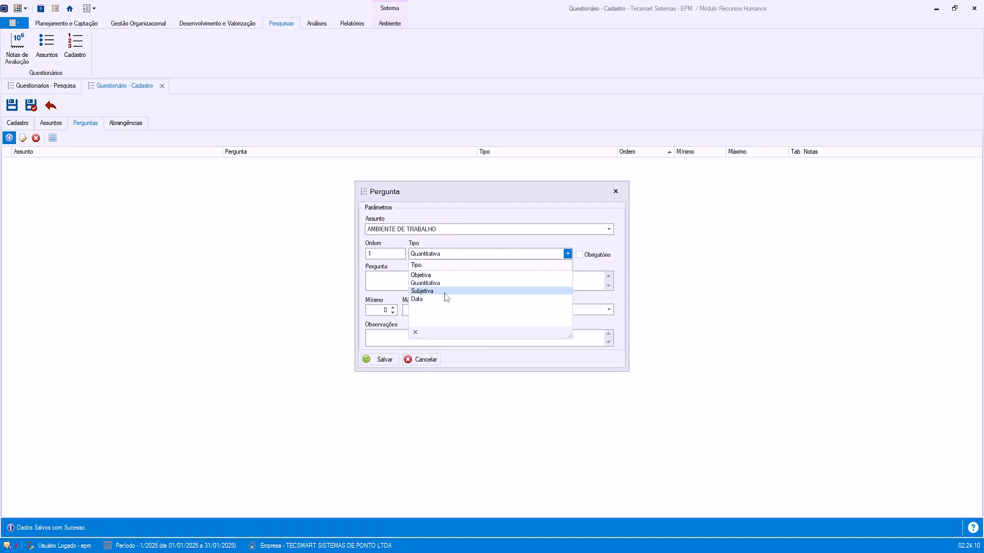
click(445, 291)
click(428, 288)
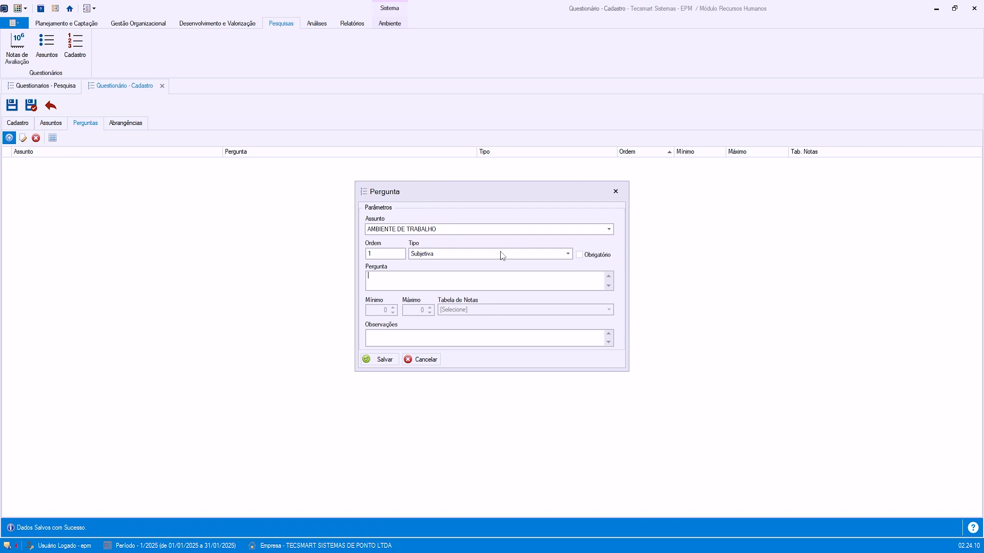
click(567, 254)
click(430, 302)
click(431, 287)
- Set the new question's Tipo to Quantitativa
click(567, 254)
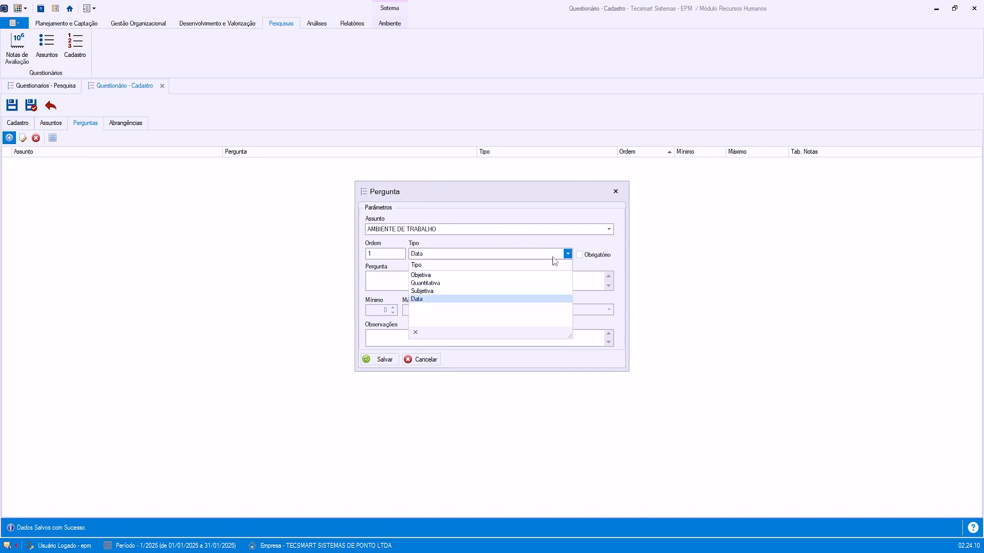
click(460, 283)
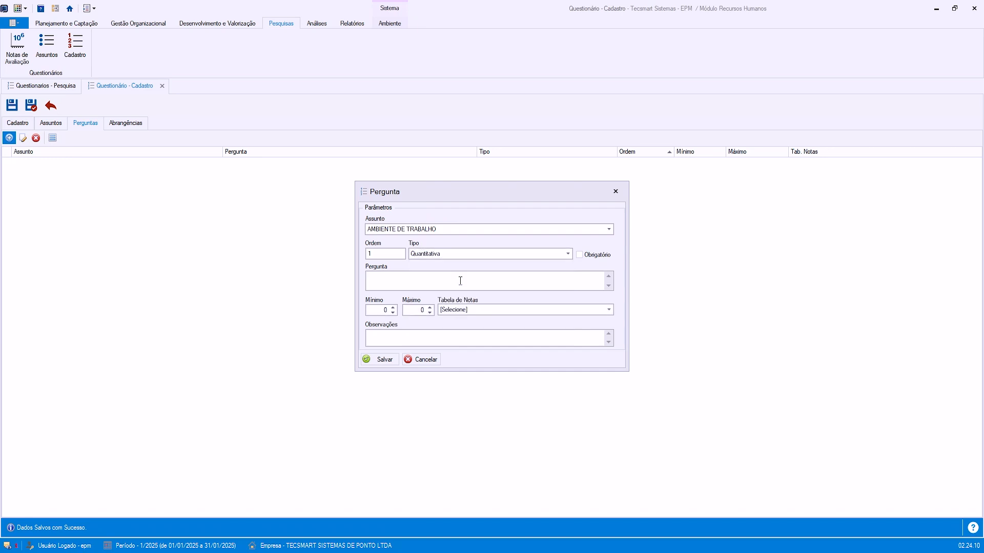
- Mark the question as Obrigatório and enter the text QUAL NOTA VOCÊ DARIA AO AMBIENTE DE TRABALHO DA EMPRESA?
click(579, 255)
click(522, 279)
text(QUAL NOTA VOCÊ DARIA AO AMBIENTE DE TRABALHO DA EMPRESA)
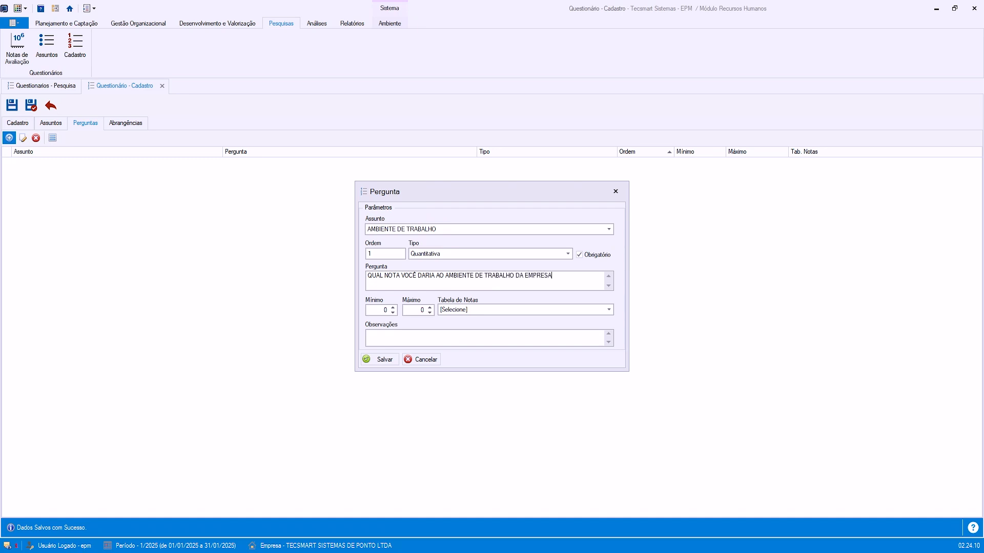
text(?)
- Assign the grade table NOTAS PARA ENTREVISTA DE DESLIGAMENTO to the question, set its Máximo to 10, and save it
click(385, 310)
click(609, 310)
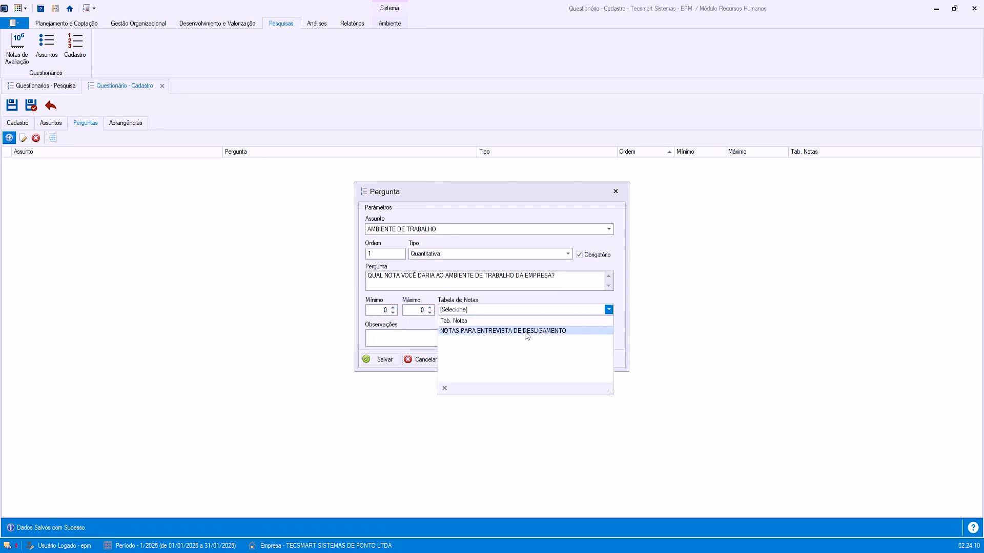
click(526, 331)
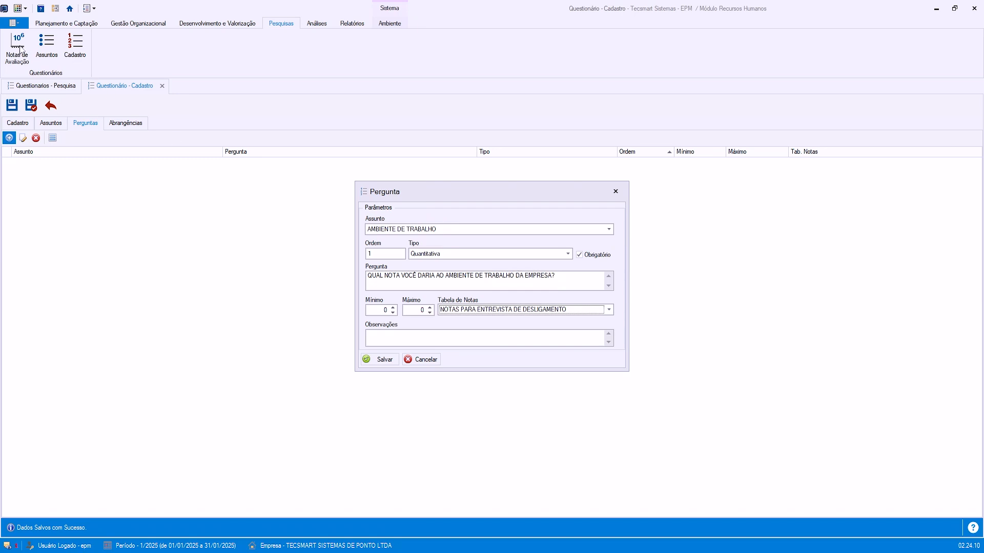
click(384, 311)
click(423, 310)
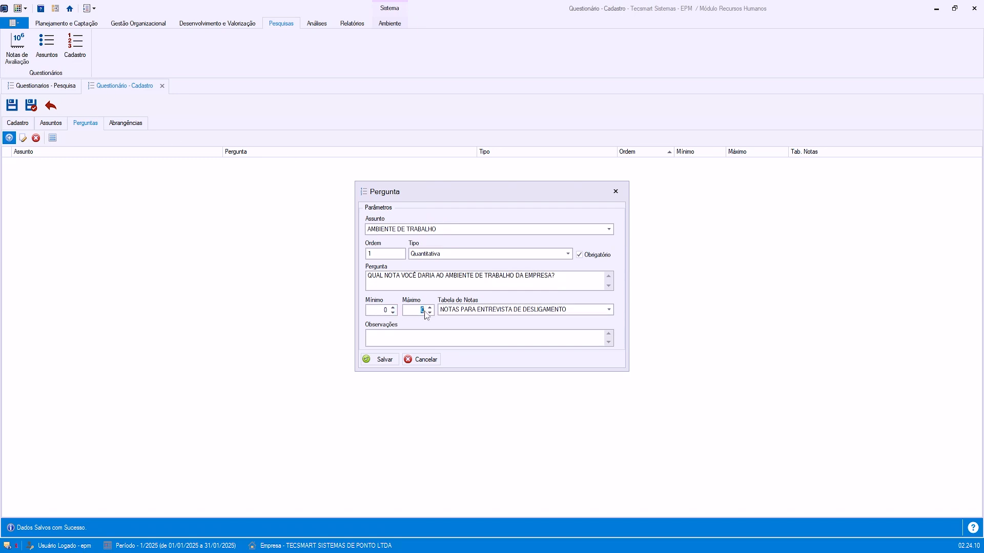
text(10)
click(379, 360)
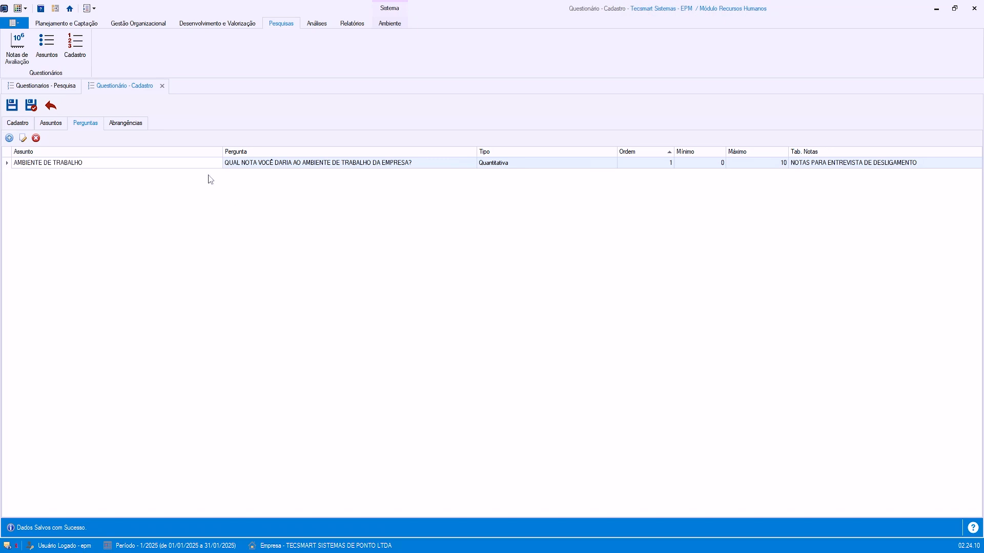
click(138, 165)
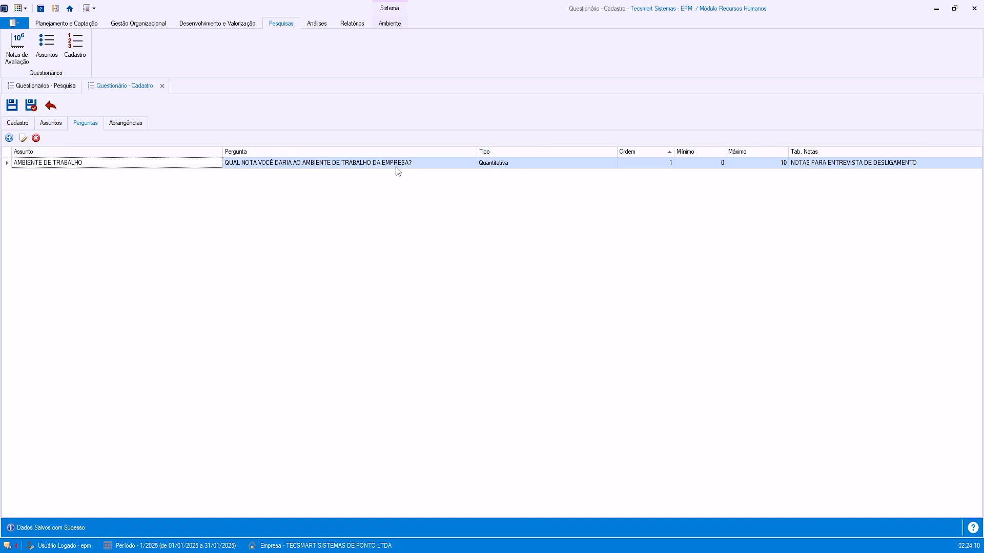
click(506, 164)
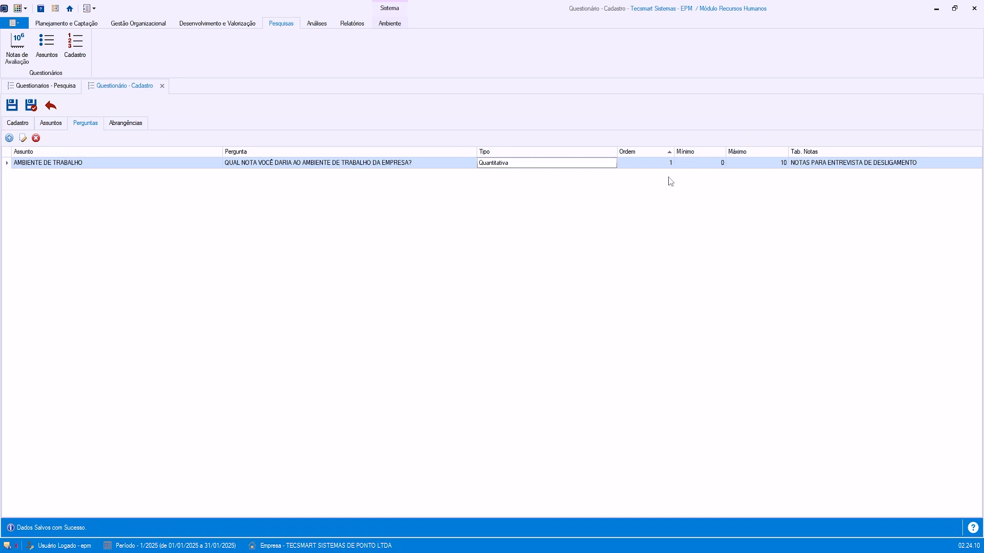
click(699, 161)
click(762, 164)
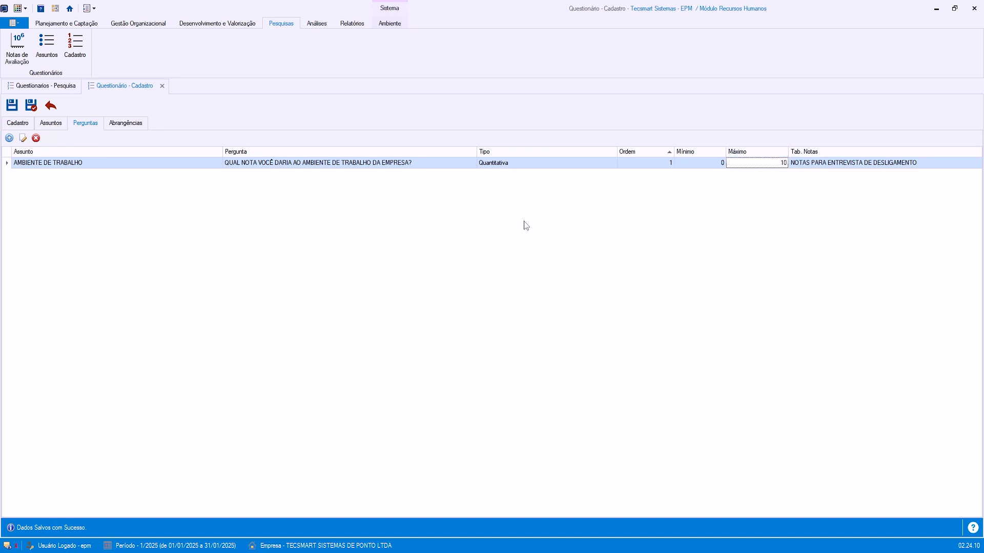
- Start another question under the subject SERVIÇOS PRESTADOS PELA EMPRESA with Ordem 2
click(9, 137)
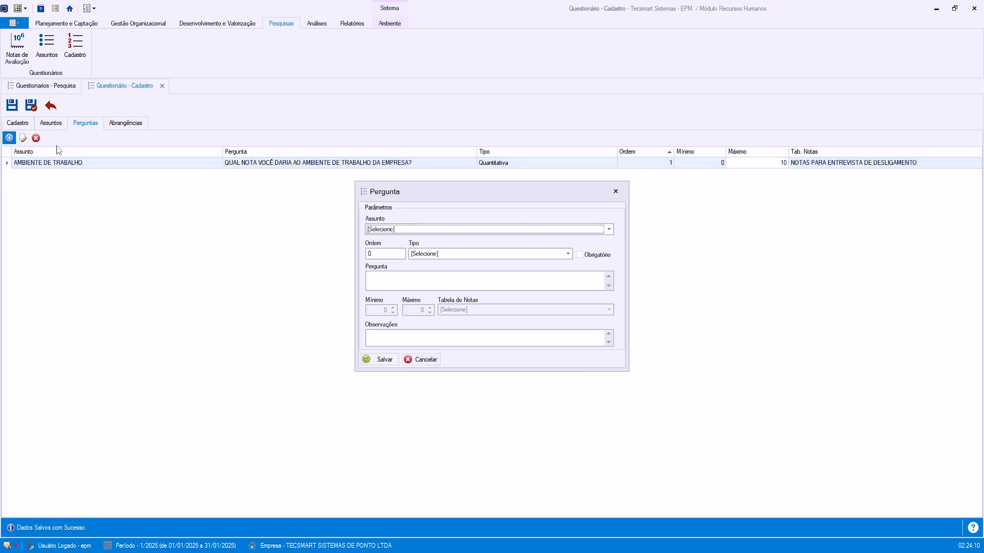
click(609, 230)
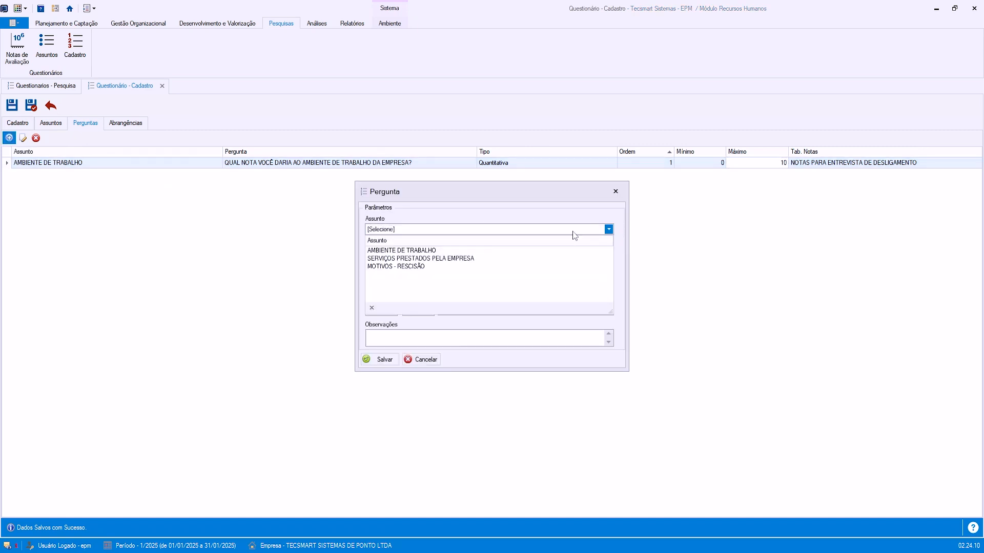
click(445, 258)
key(Tab)
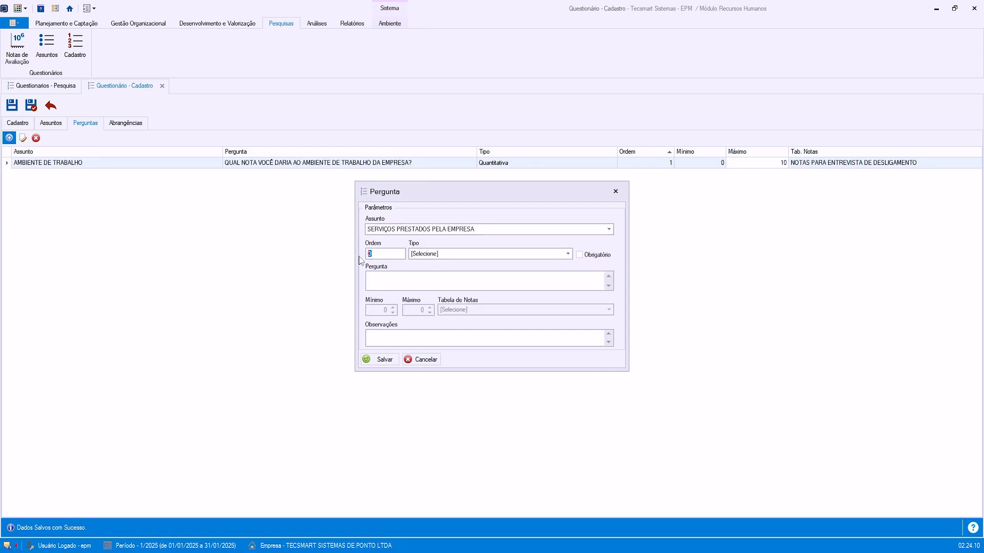
text(2)
click(485, 255)
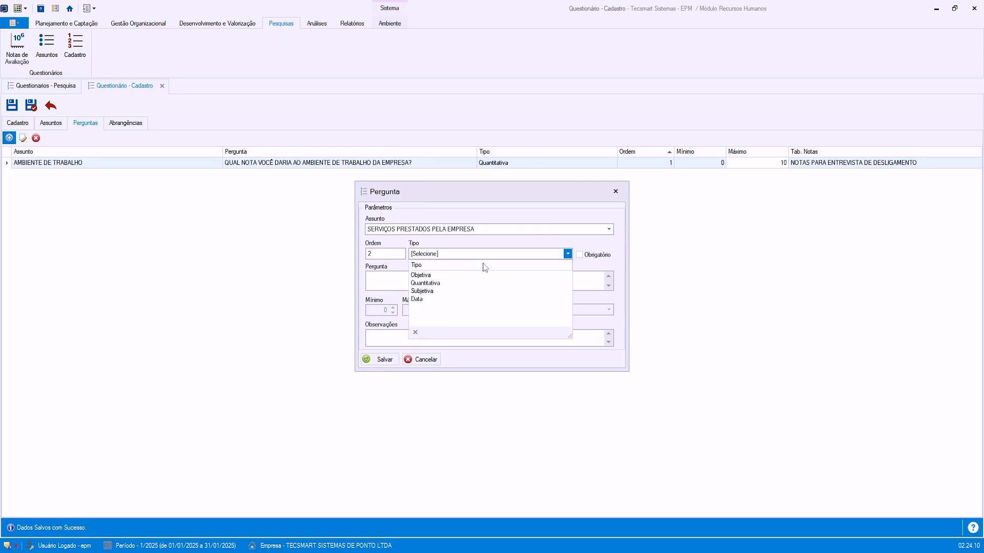
click(387, 279)
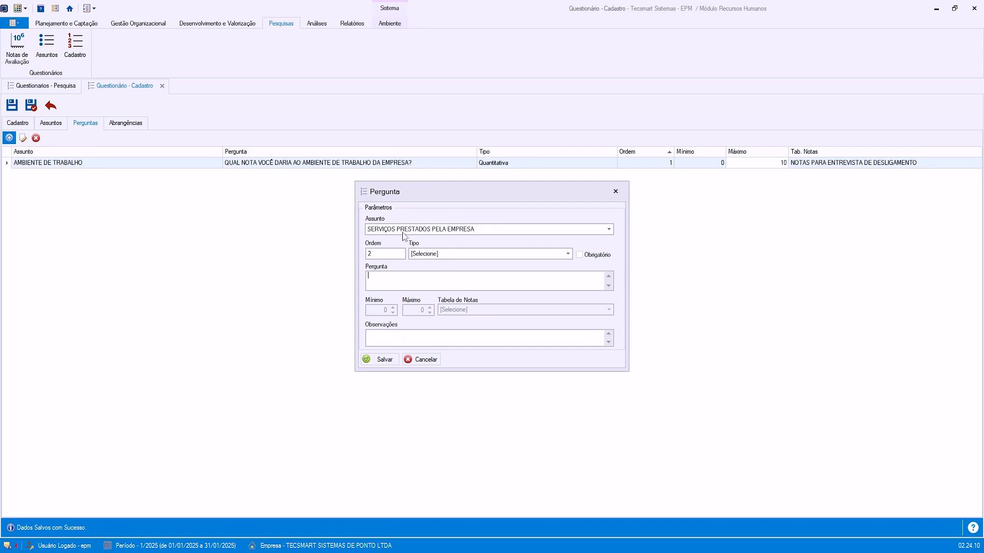
- Change the new question's Ordem to 1 and set its Tipo to Objetiva
double_click(390, 256)
text(1)
click(389, 287)
double_click(369, 255)
click(568, 254)
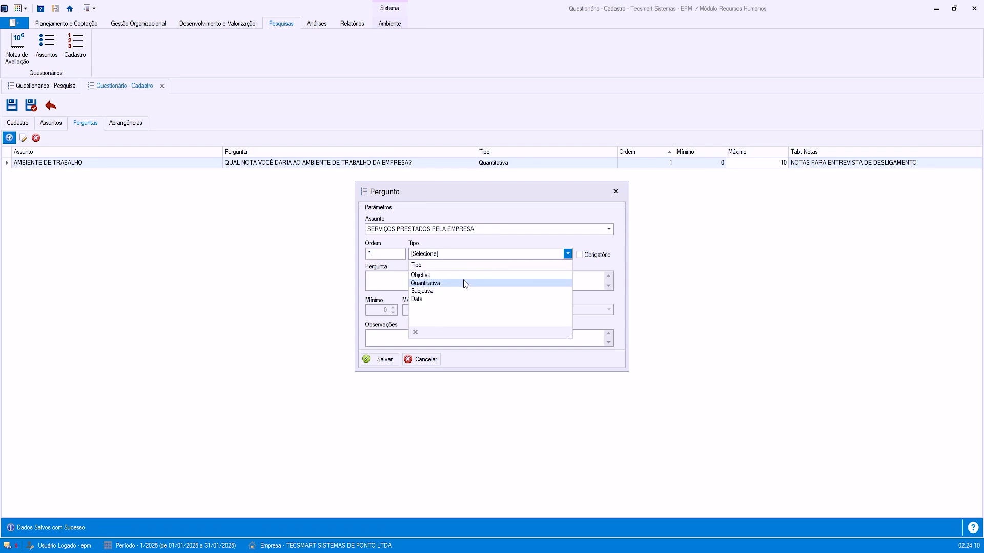
click(448, 274)
- Enter the question VOCÊ RECOMENDARIA OS PRODUTOS E SERVIÇOS DA EMPRESA?, mark it as Obrigatório, and save it
click(432, 283)
text(VOCÊ RECOM)
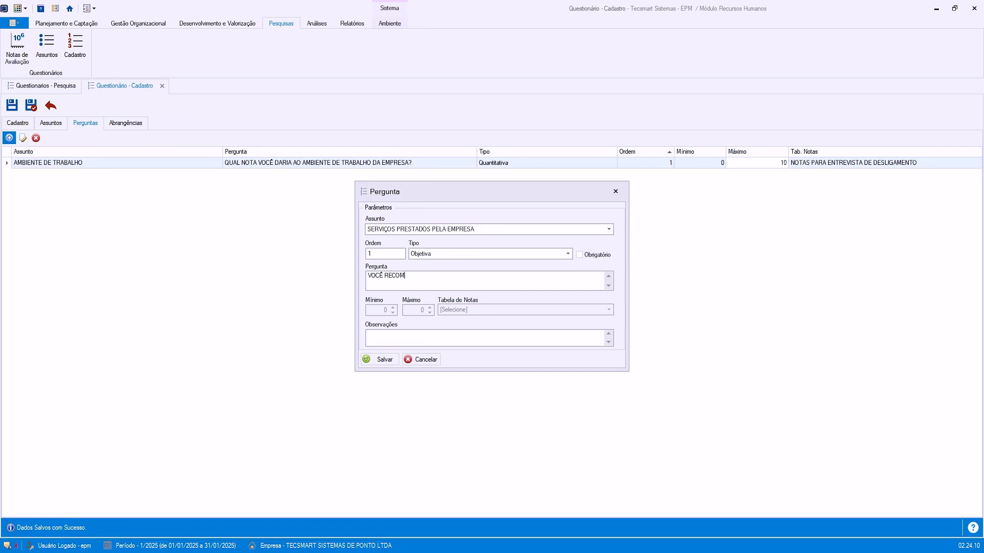
text(ENDARIA OS PRODUTOS E SERVIÇOSD)
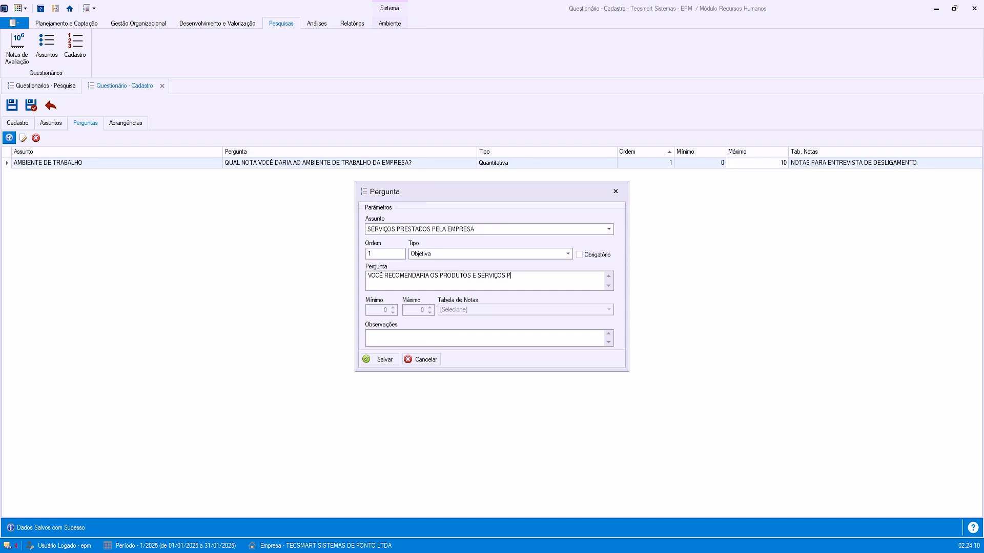
key(BackSpace)
text(DA EMPRESA?)
click(594, 255)
click(450, 335)
click(383, 360)
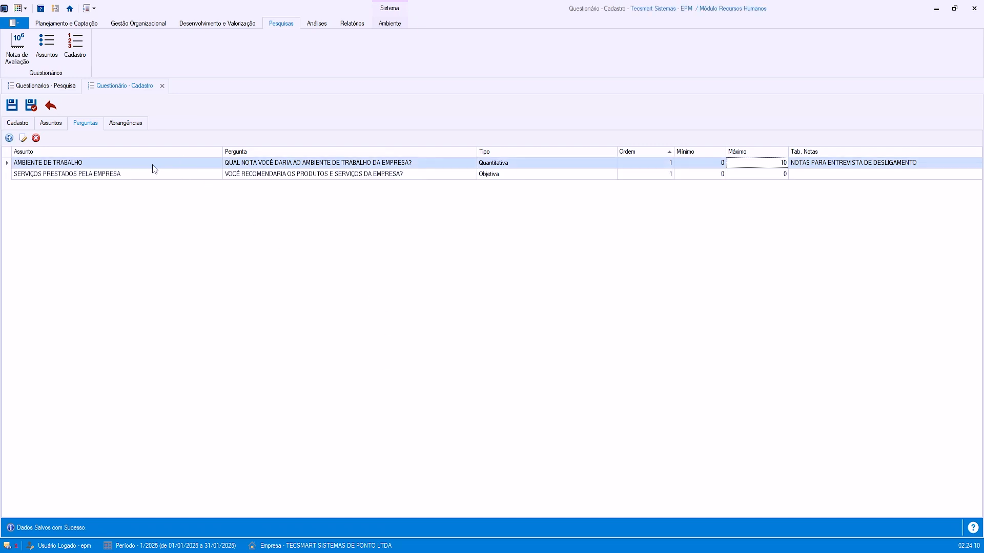
- Compare the actions available for the Objetiva question with those for the Quantitativa question
click(137, 177)
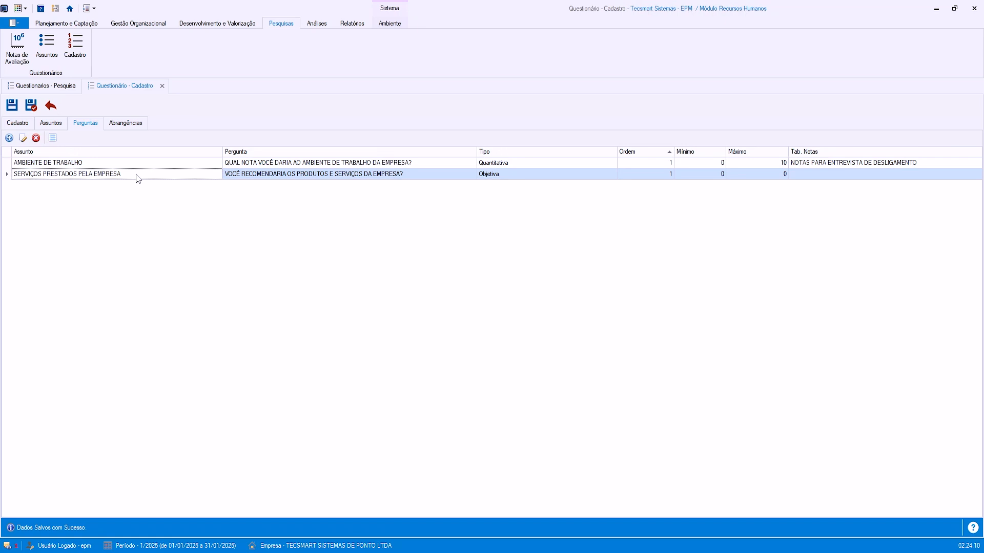
click(361, 177)
click(481, 174)
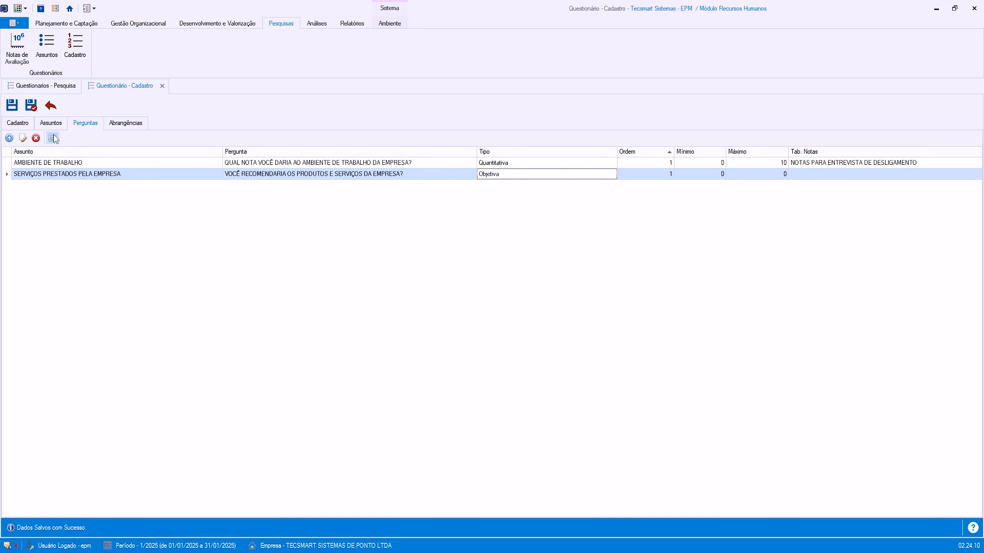
click(95, 162)
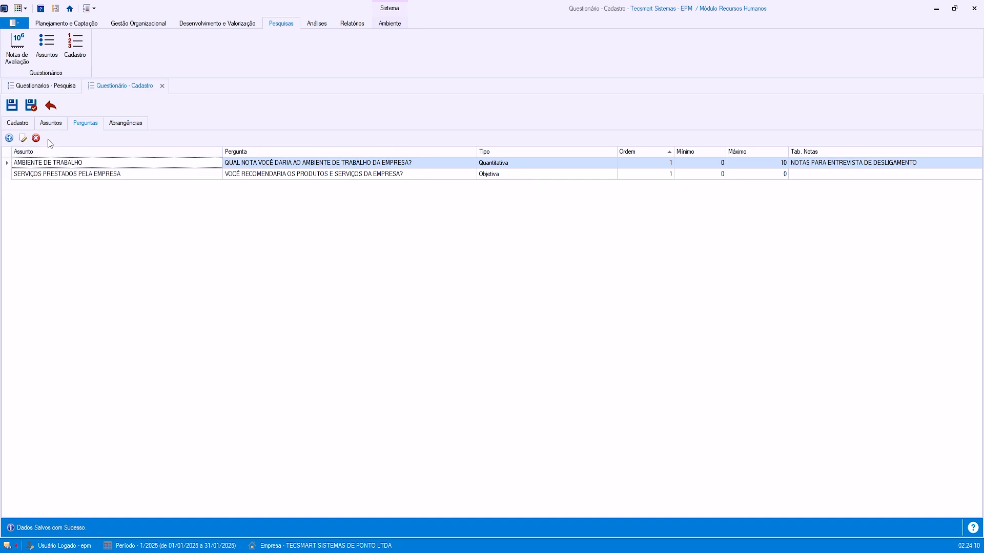
- Open the Respostas of the SERVIÇOS PRESTADOS PELA EMPRESA question and enter the answers SIM and NÃO
click(53, 176)
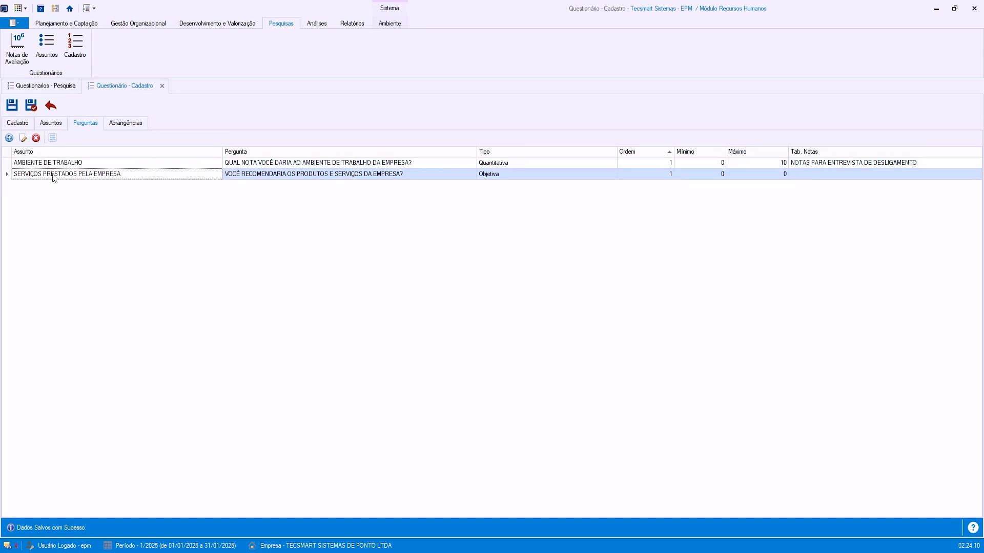
click(51, 140)
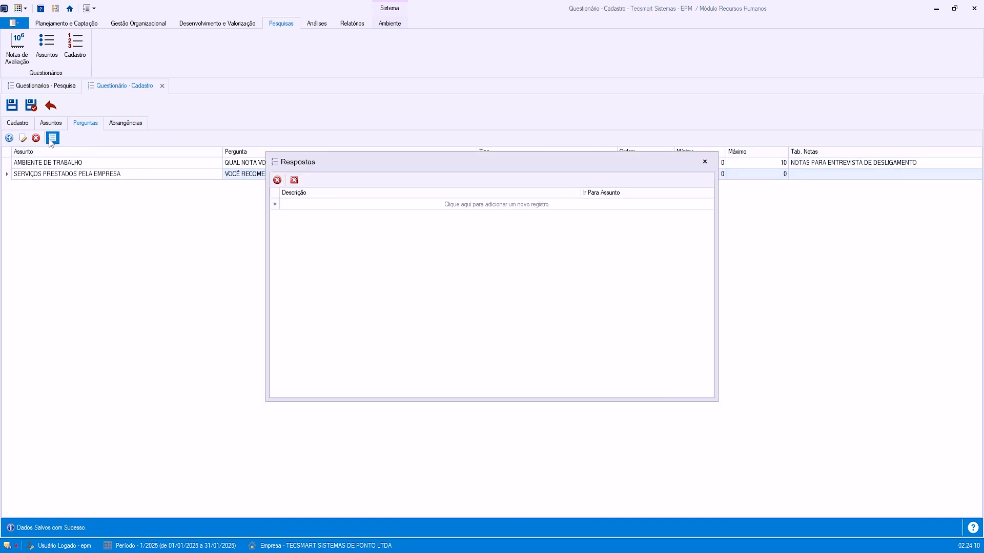
click(311, 206)
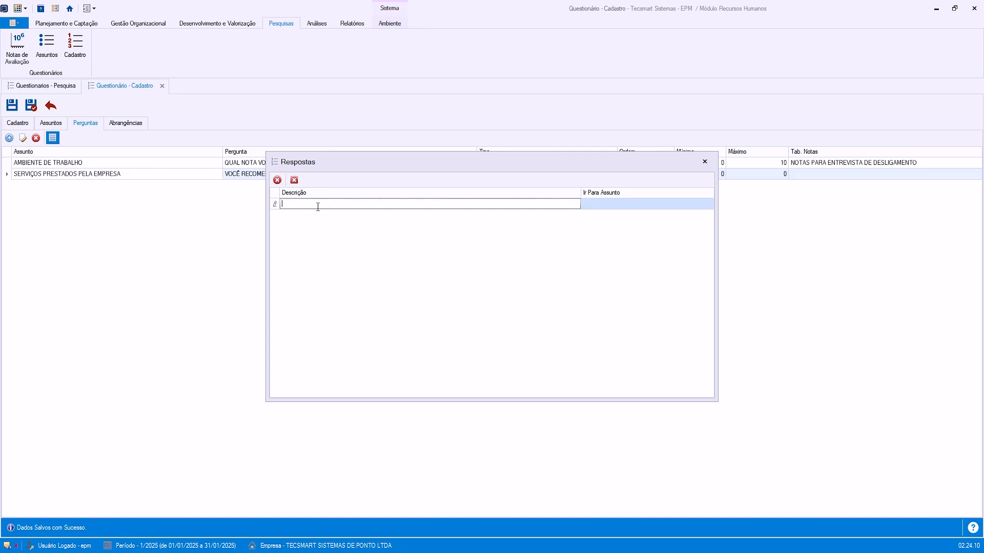
text(SIM)
key(Return)
text(NÃO)
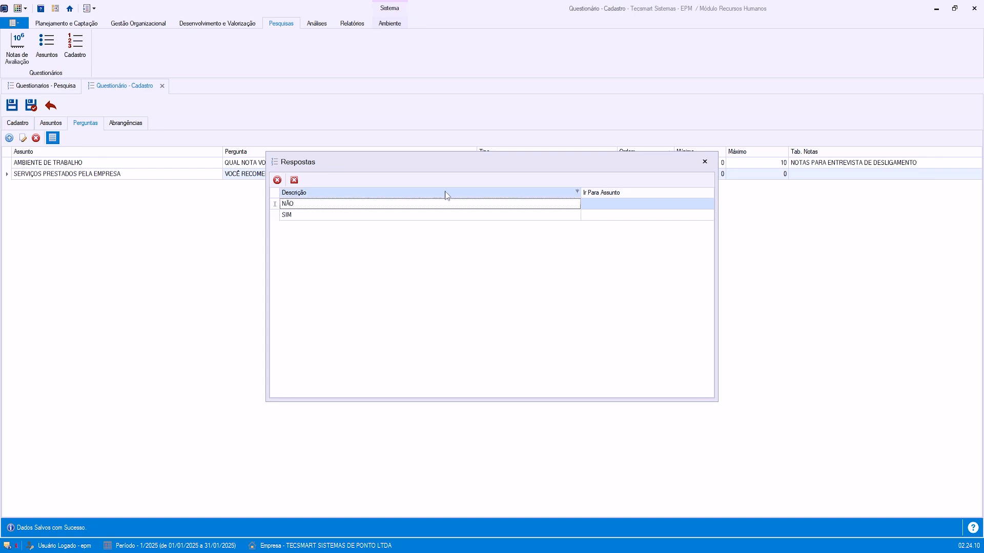
- Check which subjects Ir Para Assunto offers for the answer NÃO without choosing one, and close the answers
drag(632, 162, 549, 265)
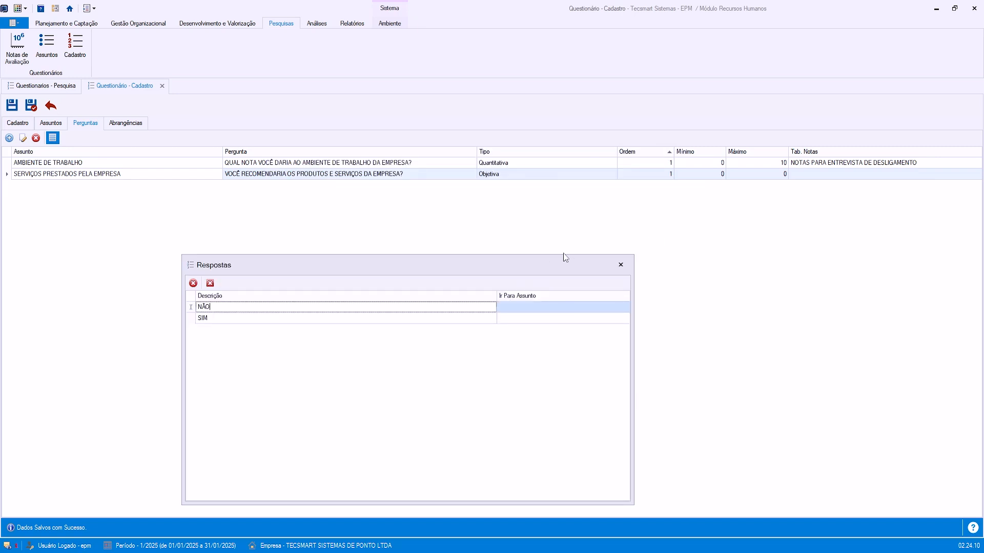
click(571, 307)
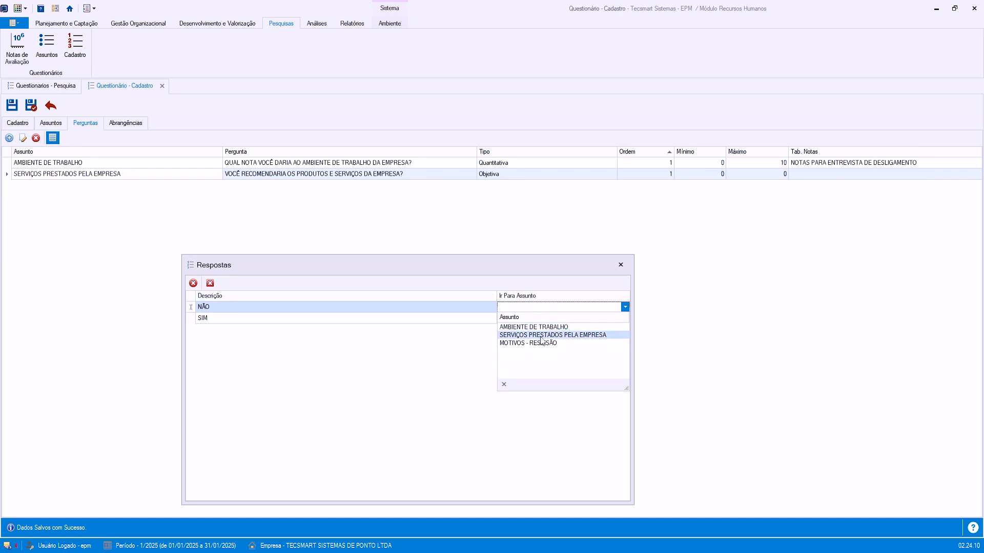
click(553, 258)
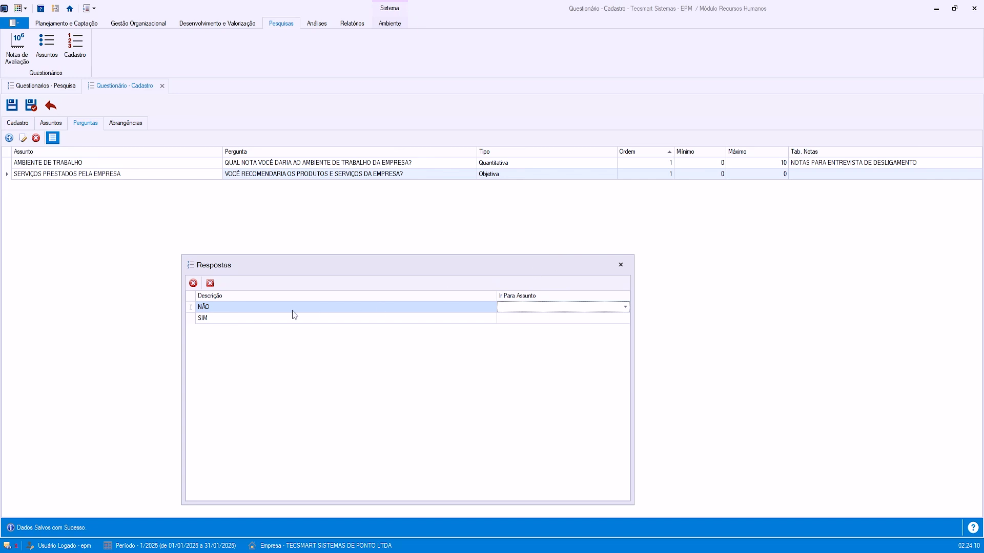
click(621, 265)
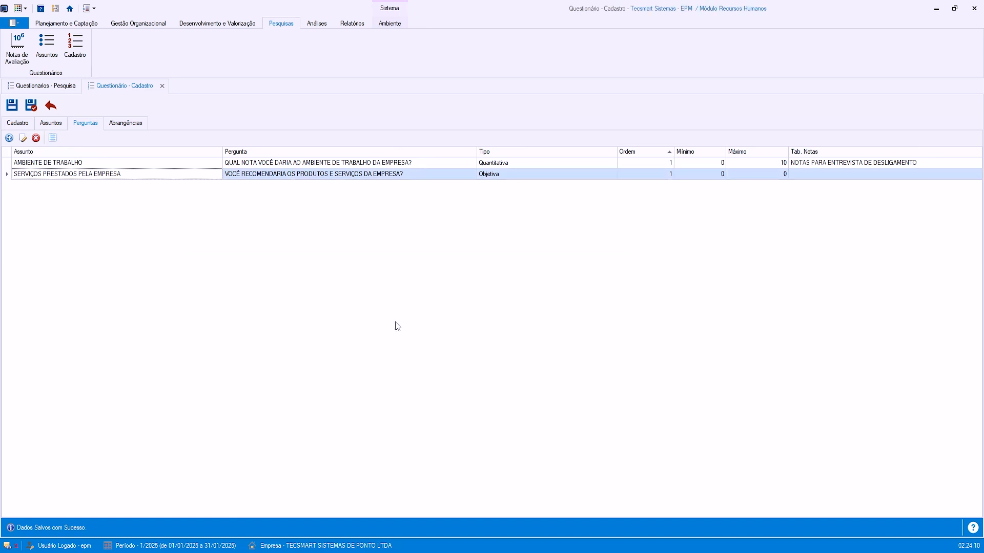
- Add the answer NÃO again to the objective question's Respostas, and reopen the list to check the saved answers
click(54, 140)
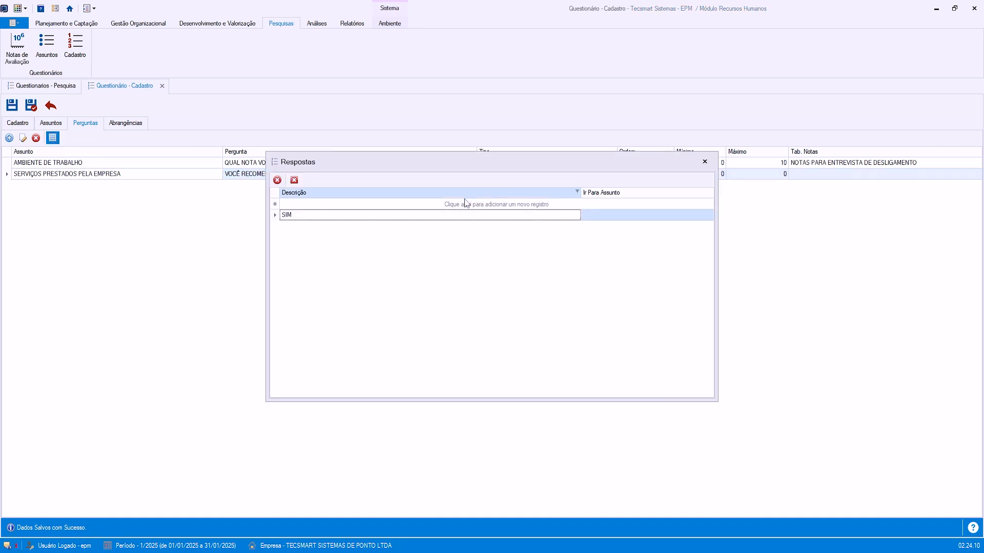
click(397, 203)
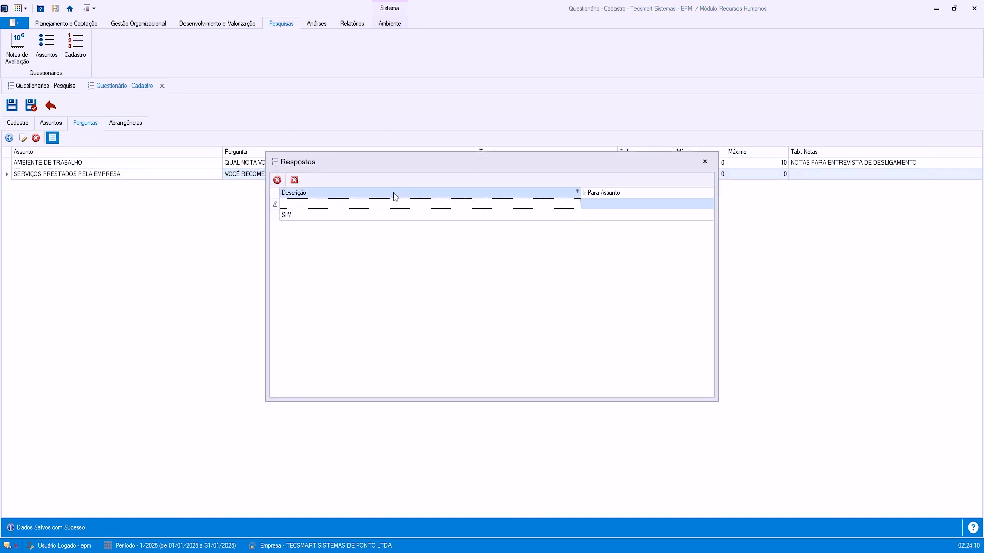
text(NÃO)
key(Tab)
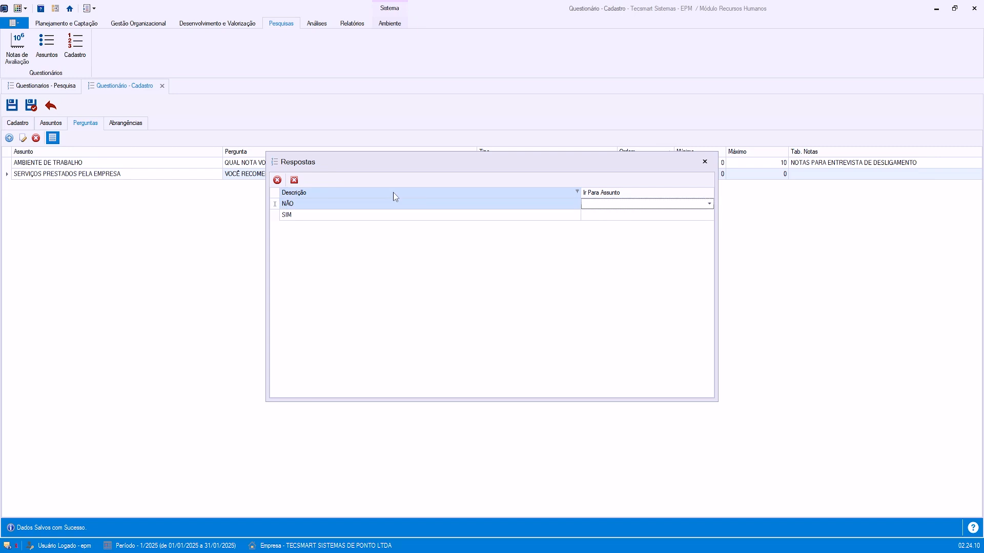
key(Tab)
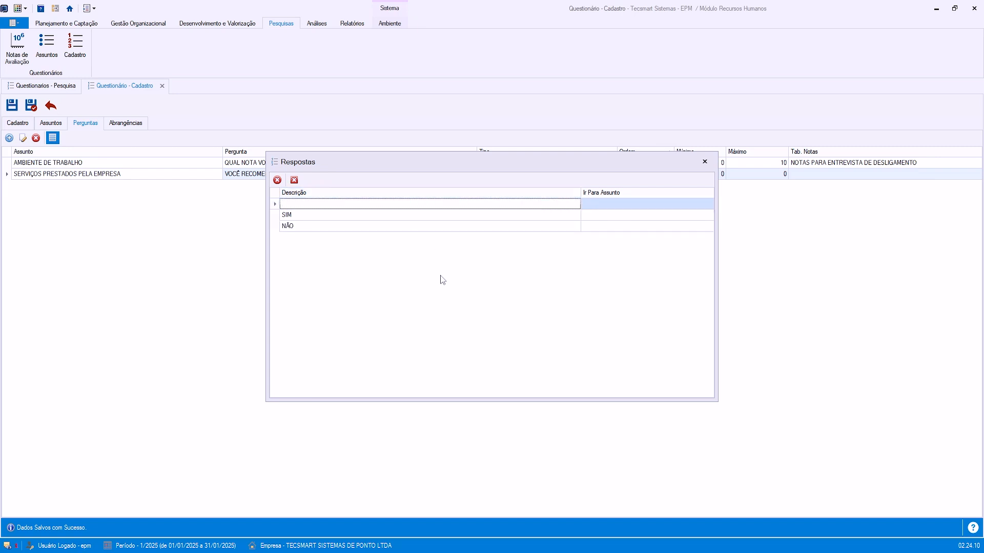
click(294, 181)
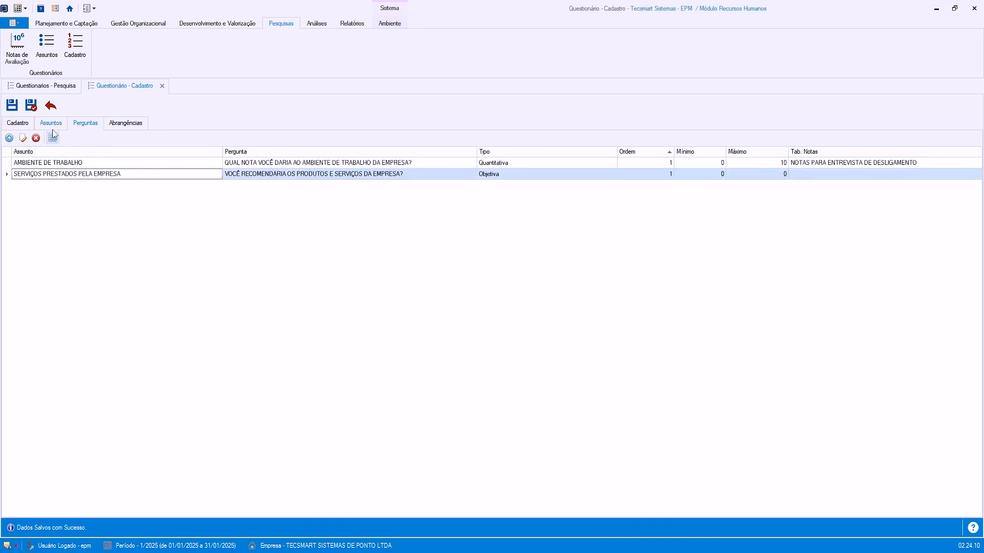
click(53, 137)
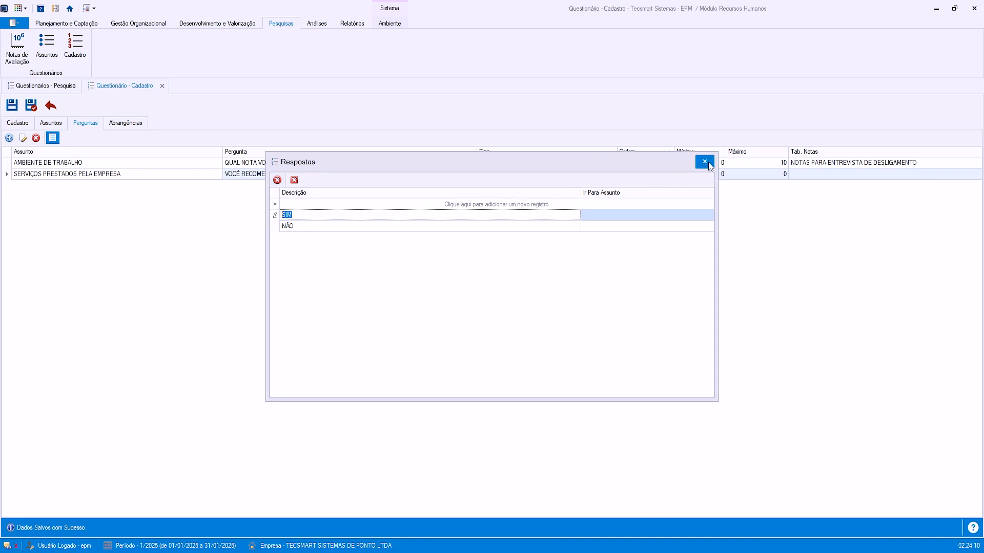
click(708, 162)
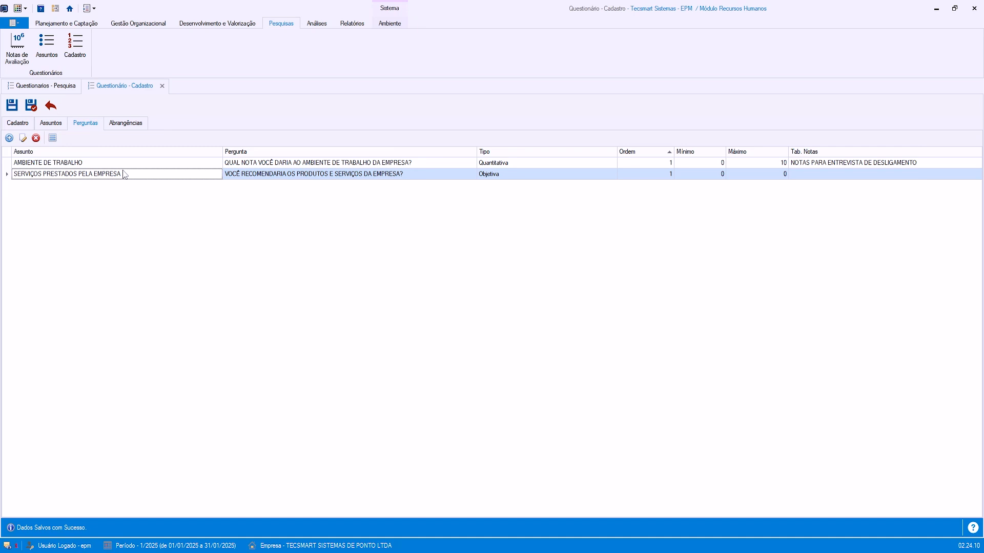
- Start a new question under the subject MOTIVOS - RESCISÃO with order 1 and type Subjetiva
click(9, 138)
click(609, 229)
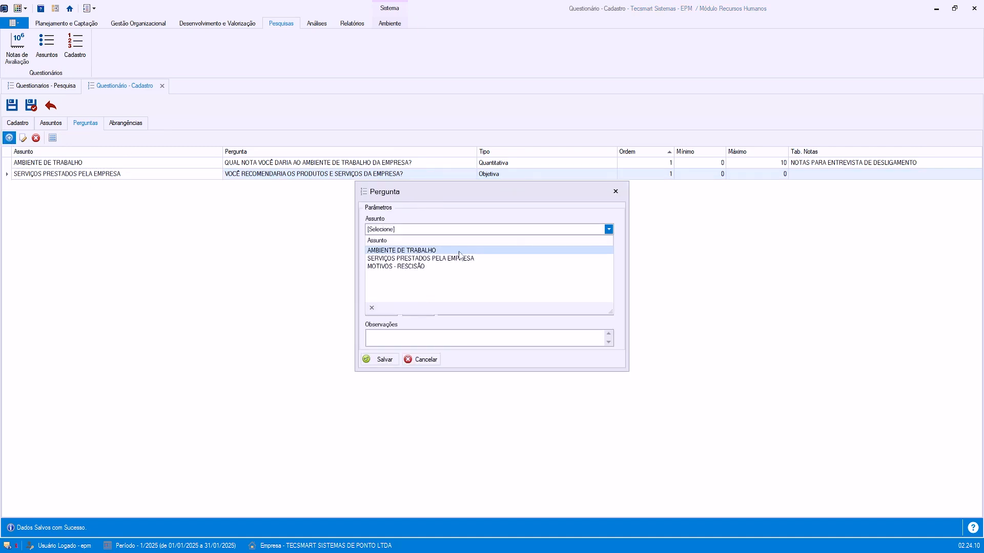
click(430, 266)
key(Tab)
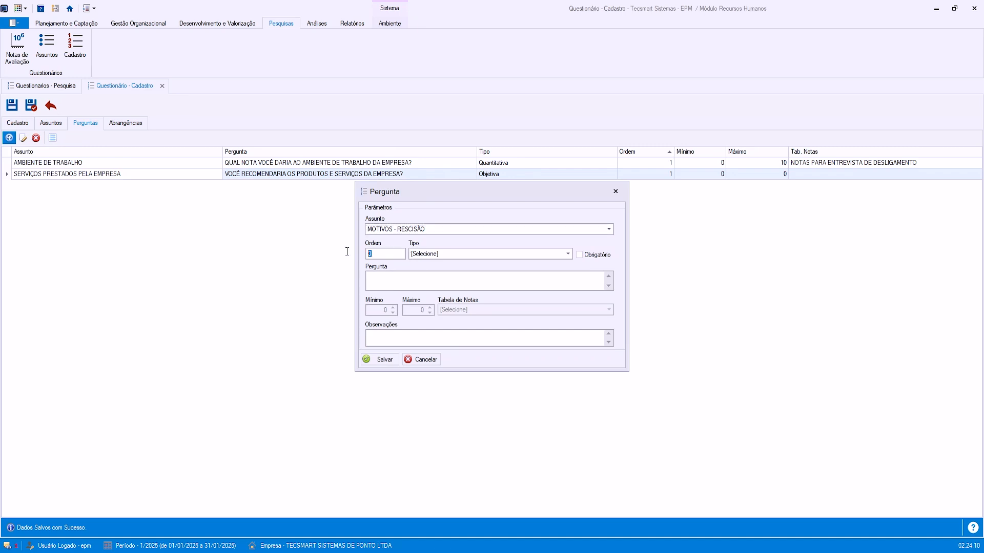
text(1)
click(501, 255)
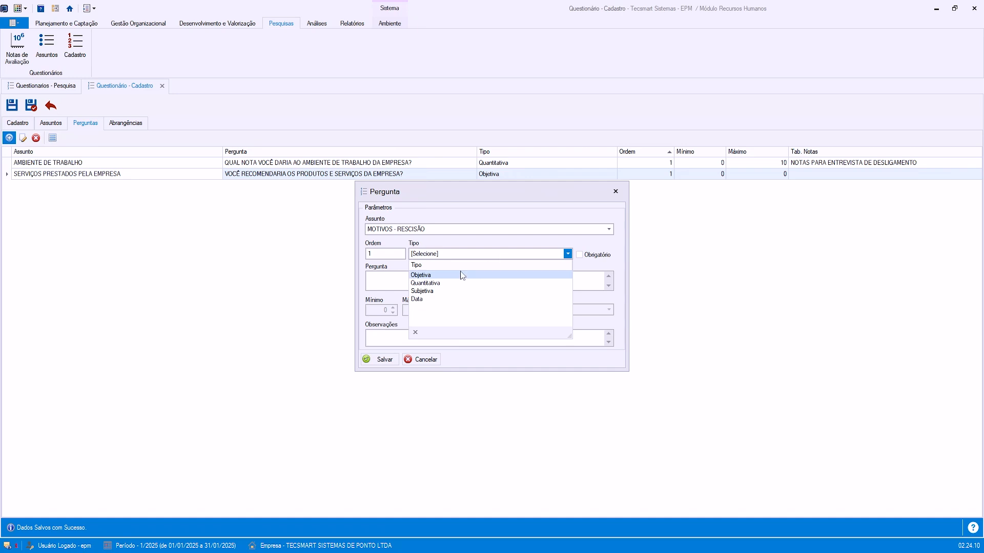
click(444, 291)
- Enter the question text QUAIS FORAM OS MOTIVOS DA SUA SAÍDA DA EMPRESA?, save the question and select it in the list
click(448, 286)
text(QUAIS FORAM OS MOTIVOS DA SUA SAÍDA)
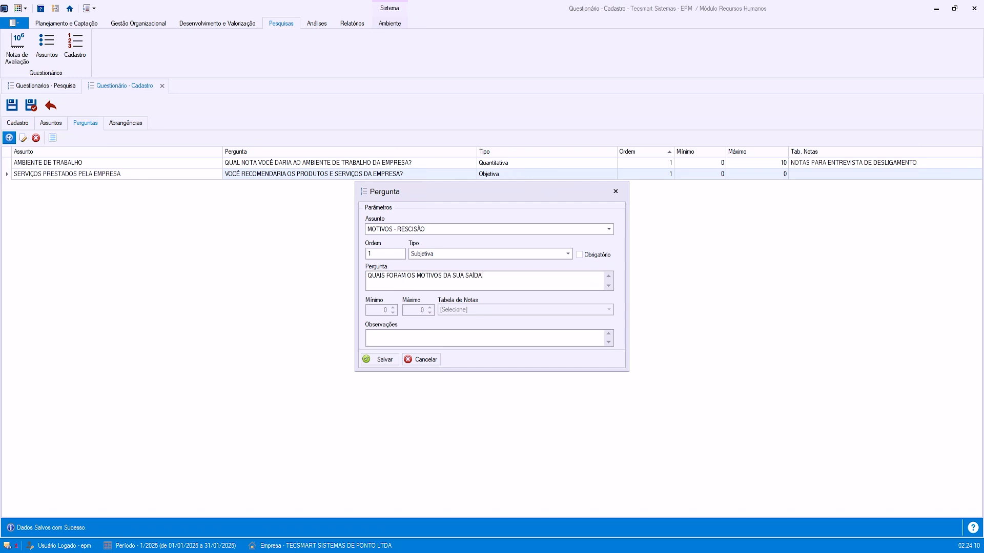
text( DA EMPRESA)
click(587, 256)
click(586, 256)
click(384, 359)
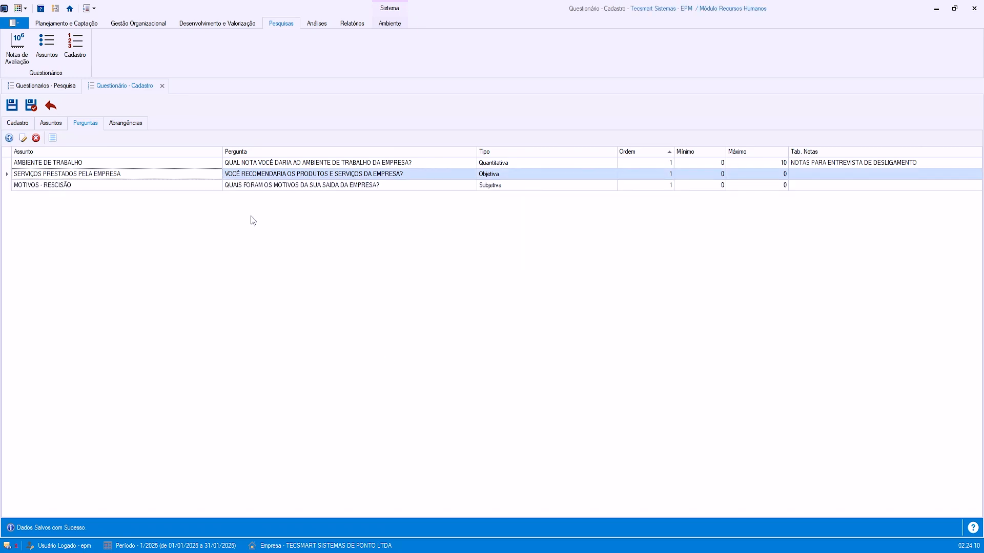
click(218, 187)
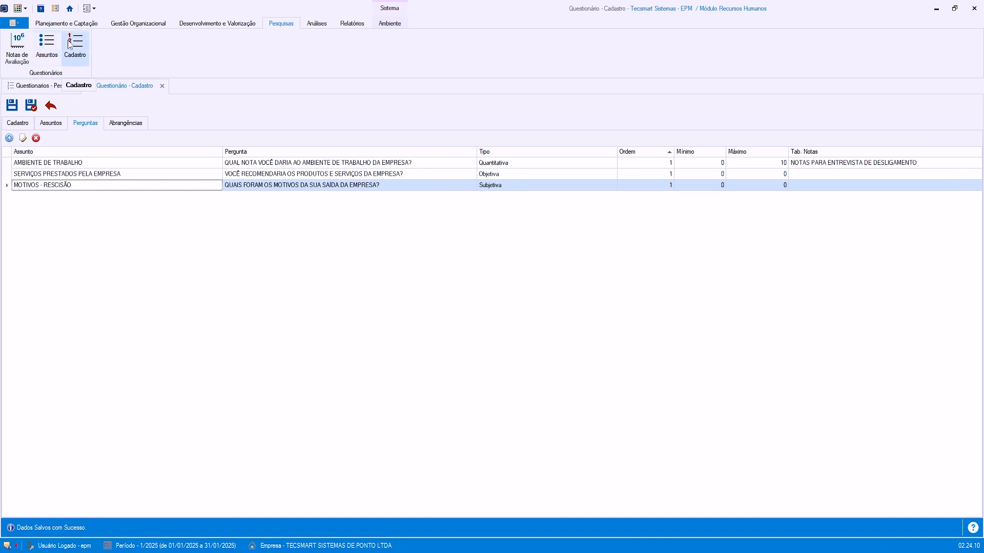
- Review the questionnaire's name, filling instructions and each of its ordered subjects
click(26, 123)
click(174, 163)
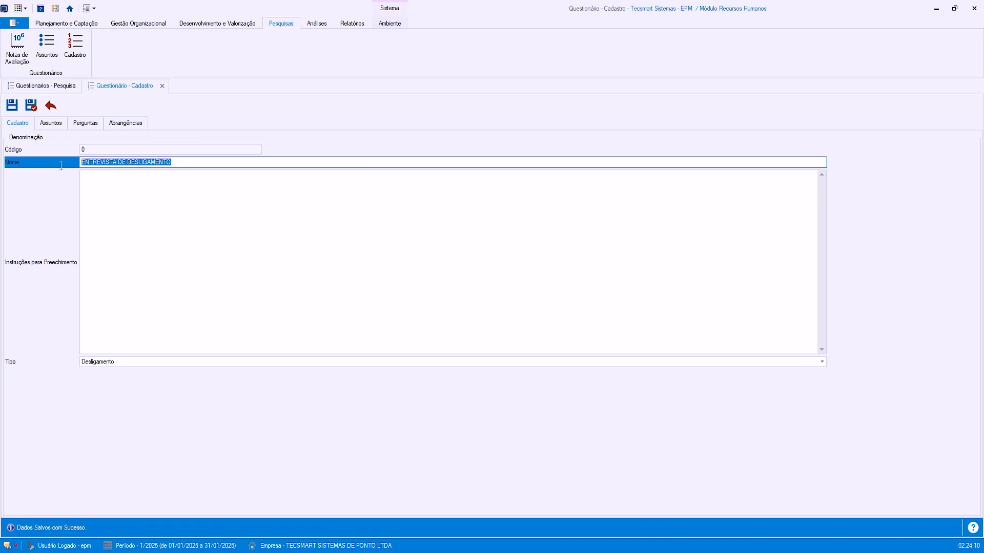
click(174, 211)
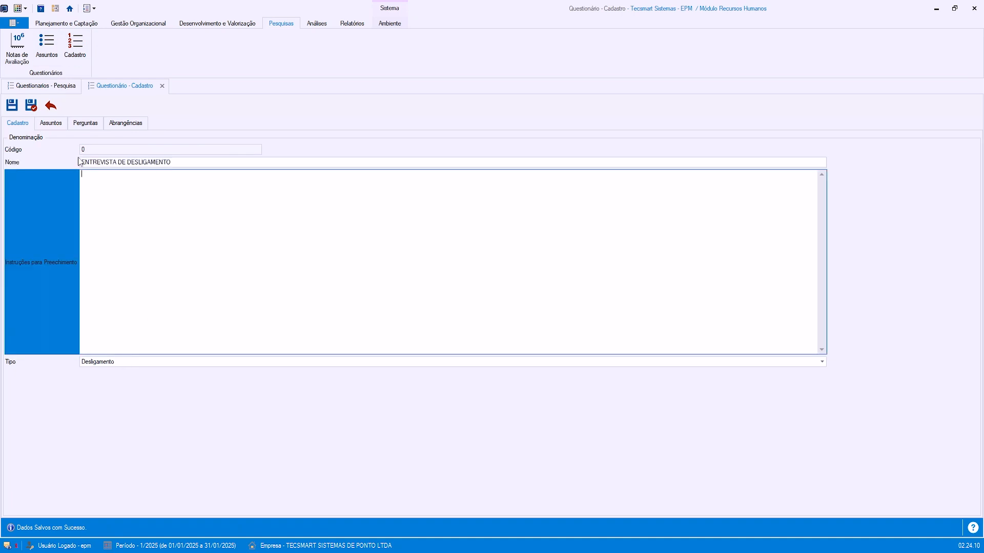
click(60, 124)
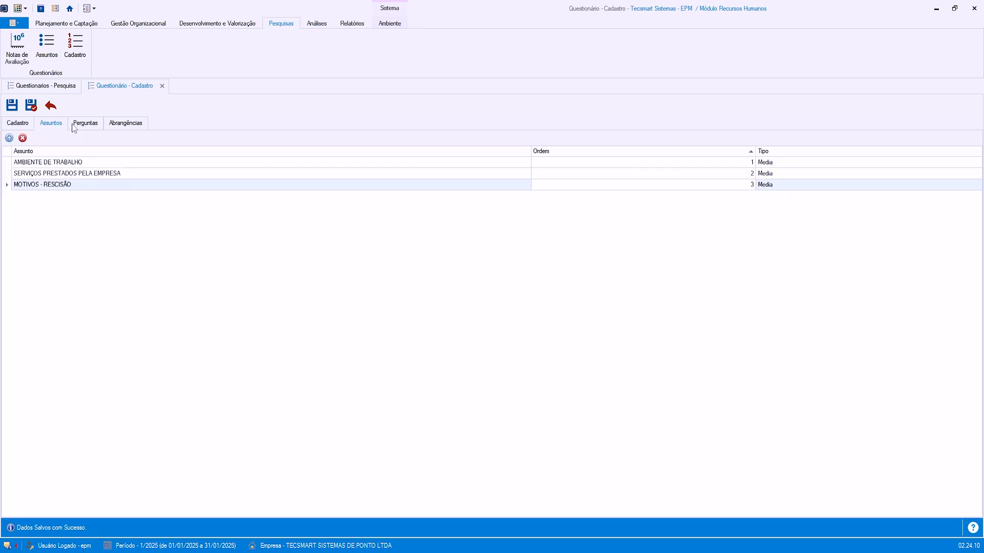
click(119, 163)
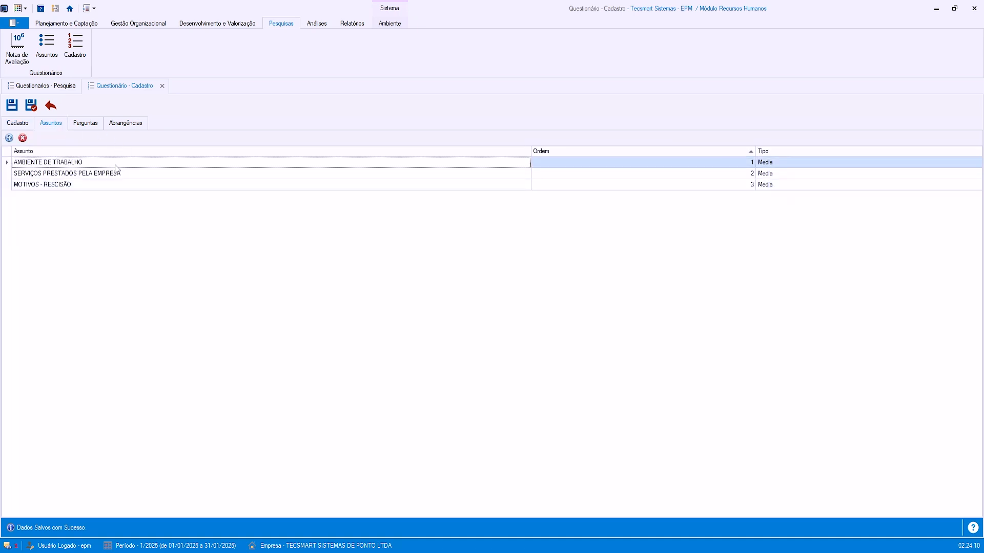
click(111, 175)
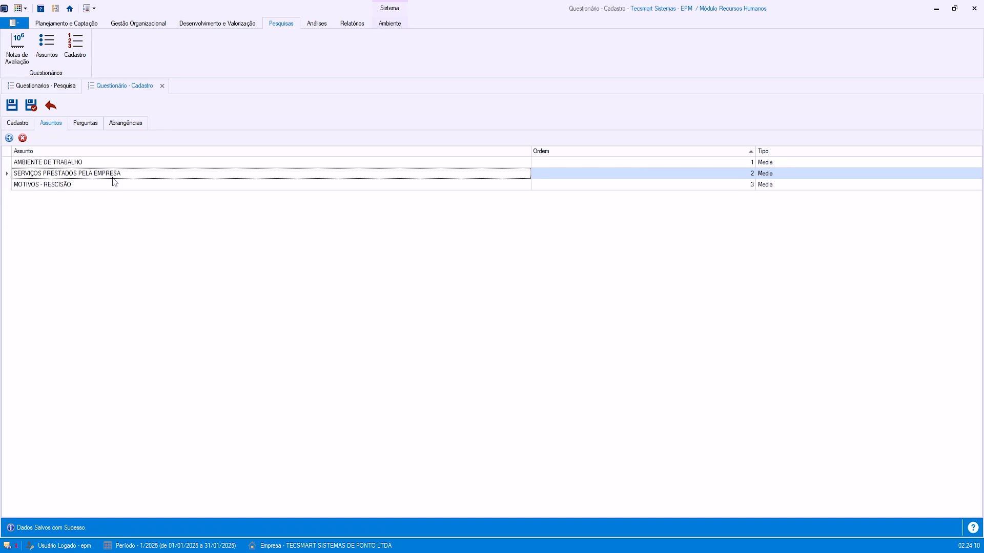
click(110, 186)
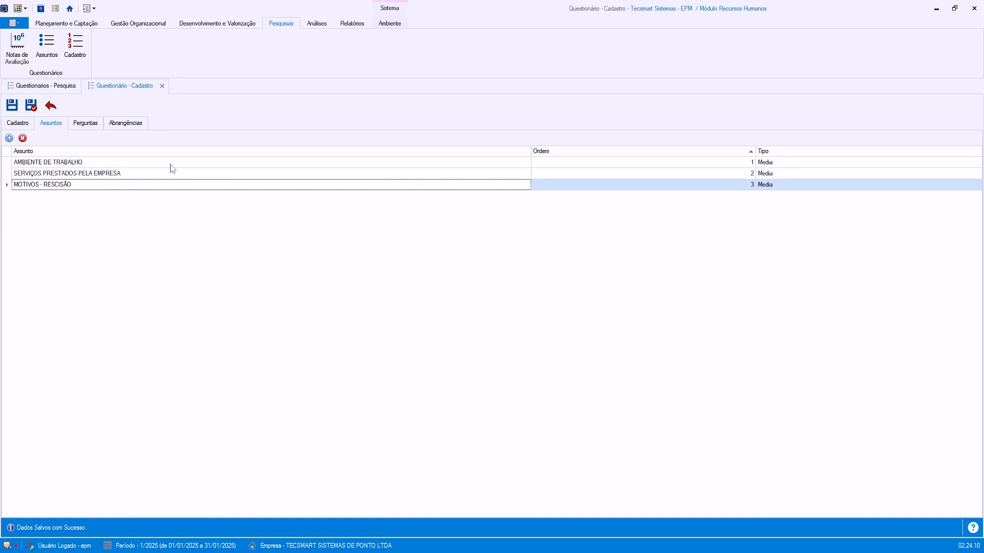
- Review the registered questions, including the Objetiva question's Respostas and the Quantitativa question's parameters, without changing anything
click(89, 120)
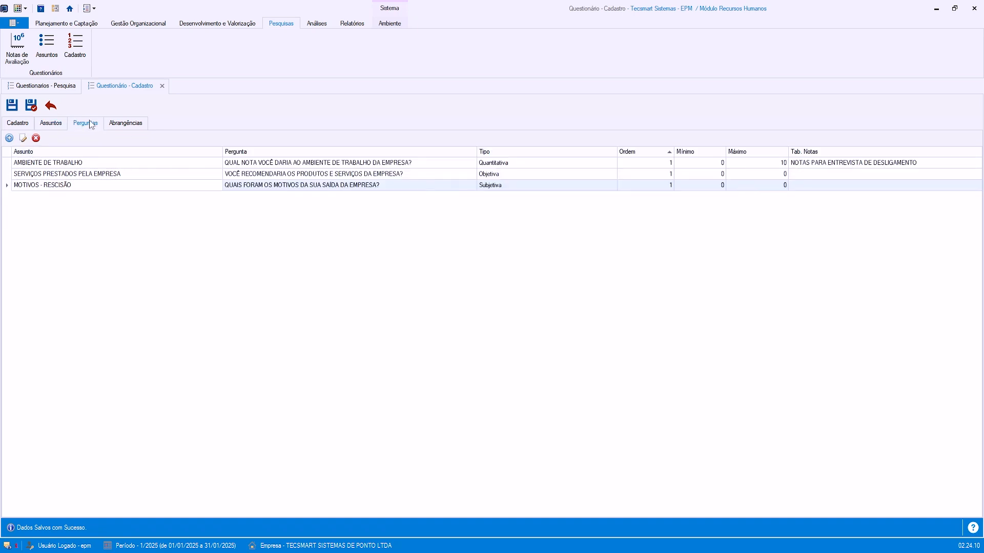
click(164, 164)
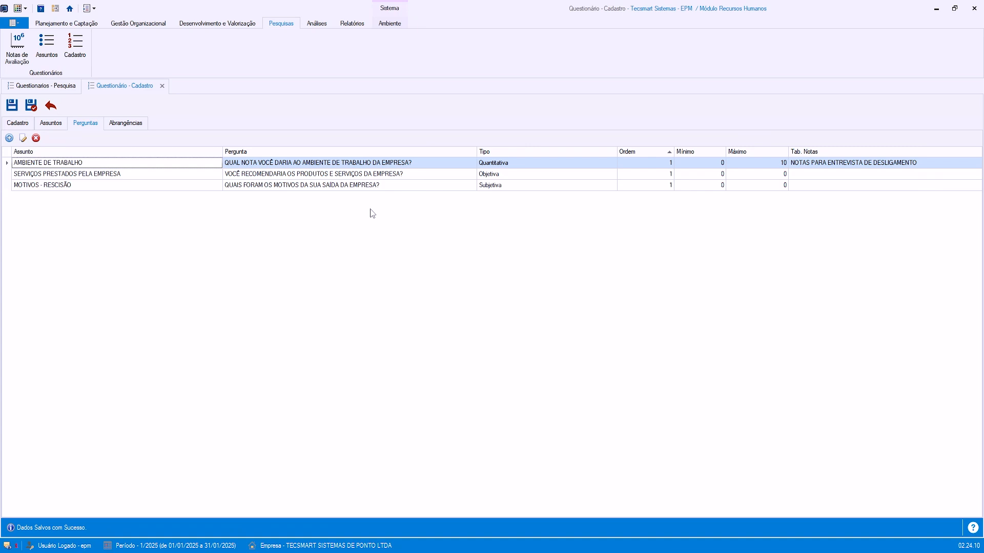
click(141, 175)
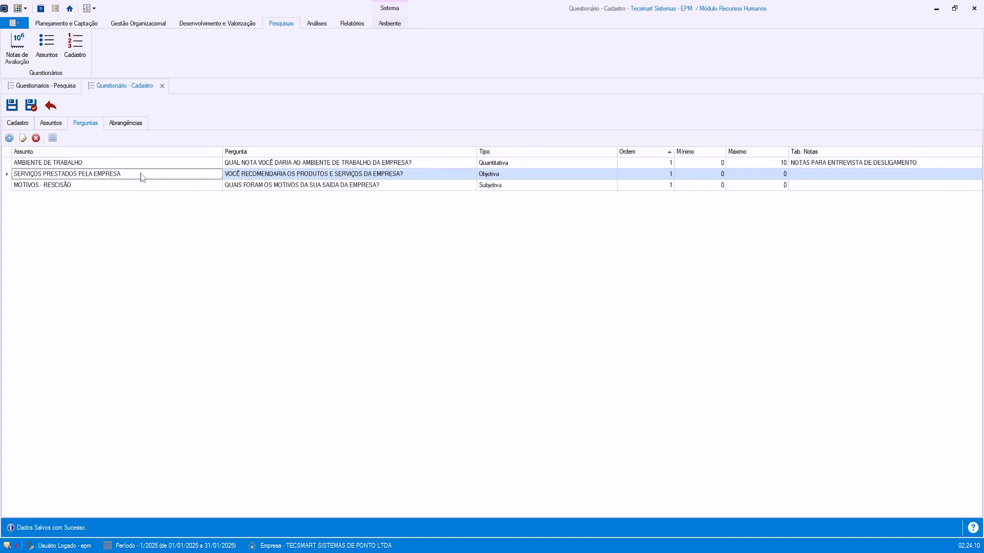
click(53, 137)
click(705, 161)
click(274, 186)
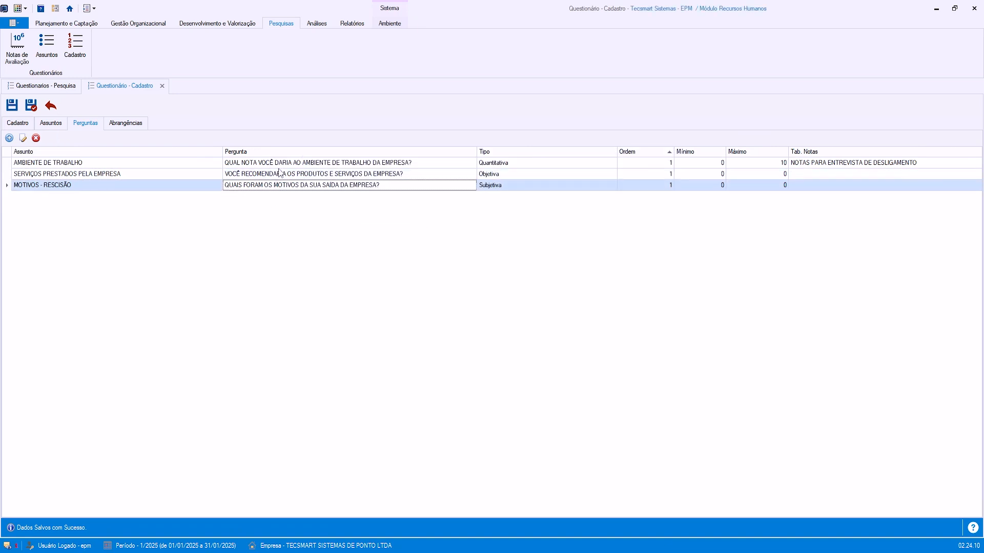
click(284, 164)
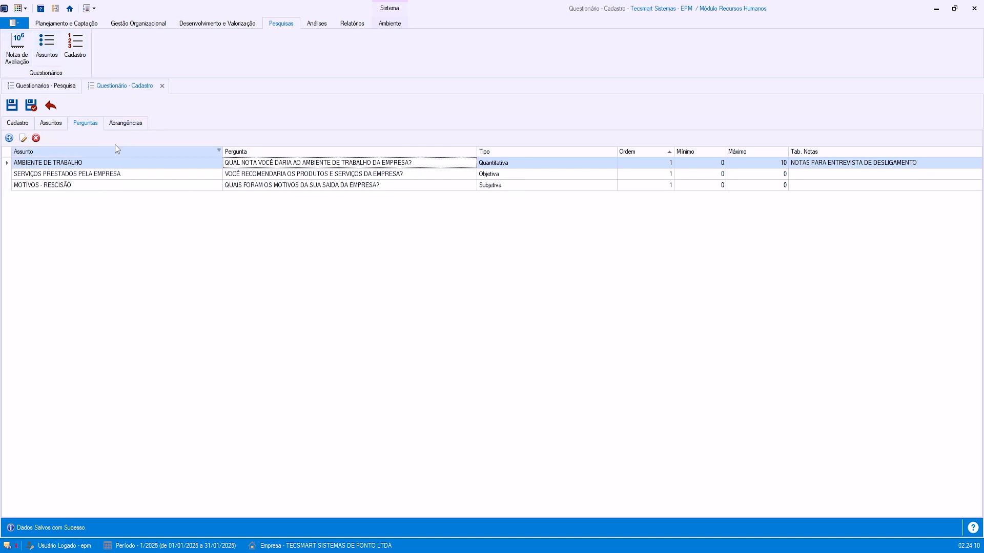
click(23, 140)
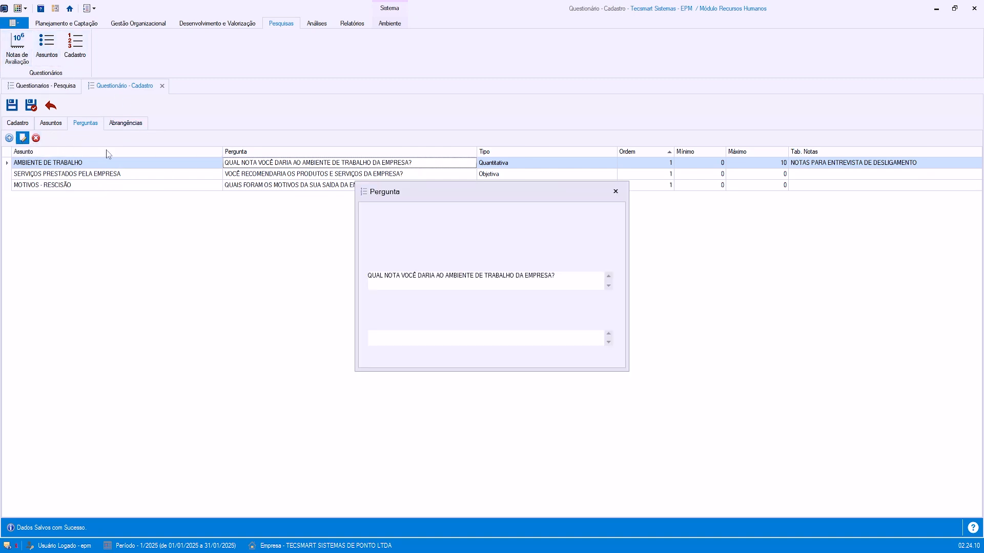
click(621, 190)
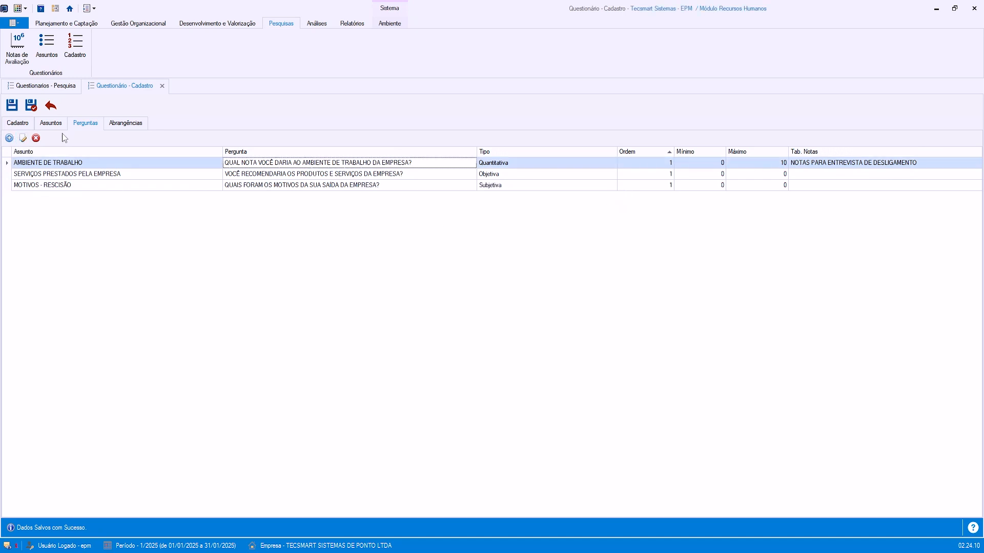
- Add the função ANALISTA DE SUPORTE to the questionnaire's Abrangências
click(125, 123)
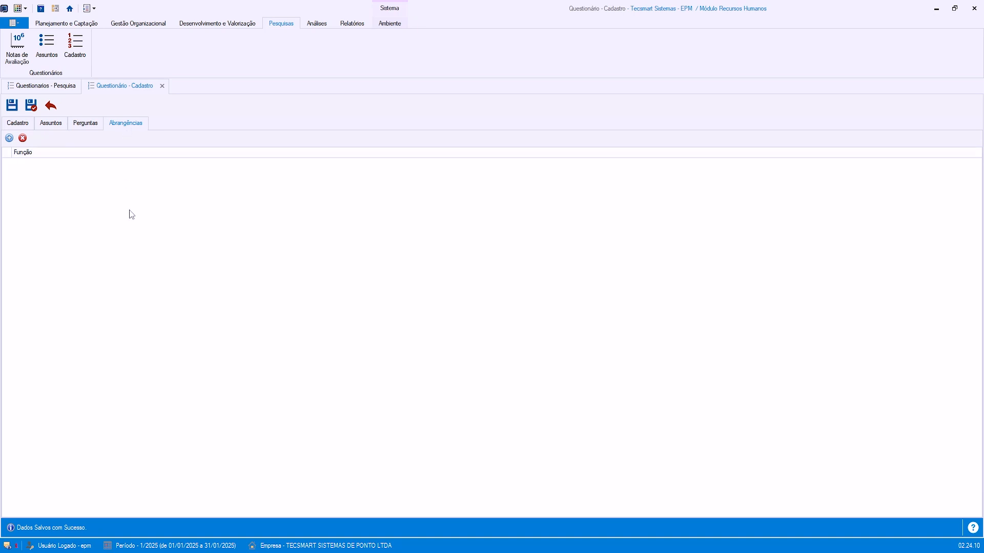
click(10, 138)
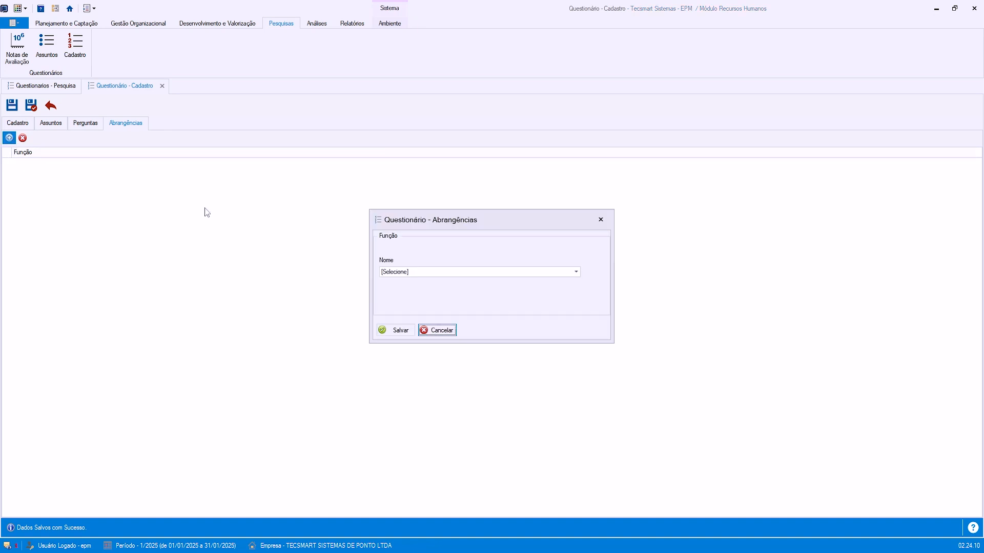
click(576, 273)
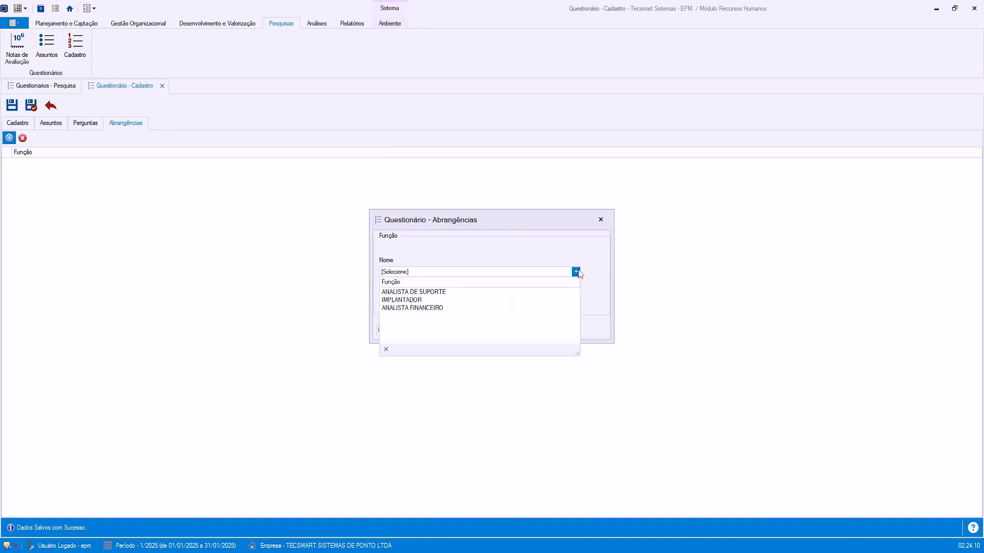
click(447, 291)
click(395, 331)
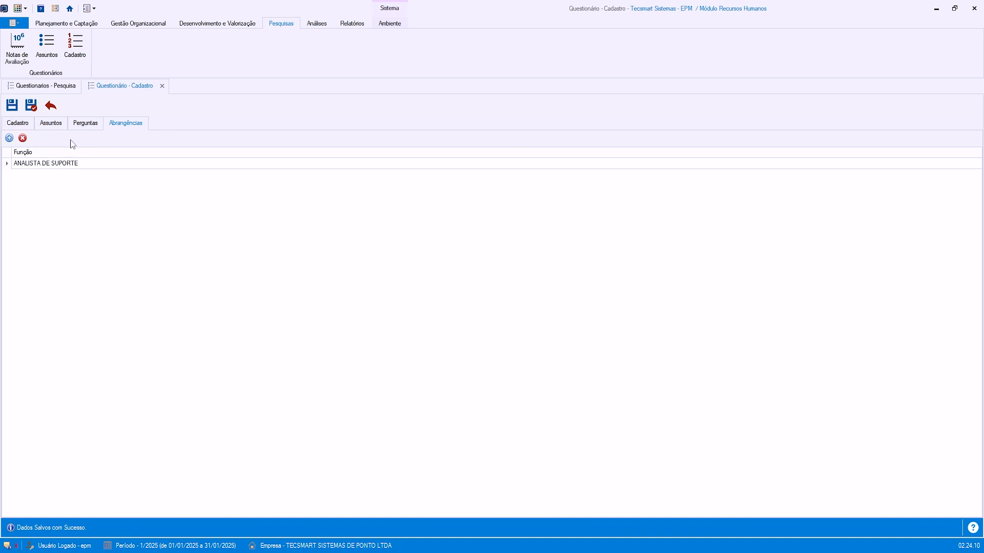
- Add the função IMPLANTADOR to the Abrangências and review the listed functions
click(9, 138)
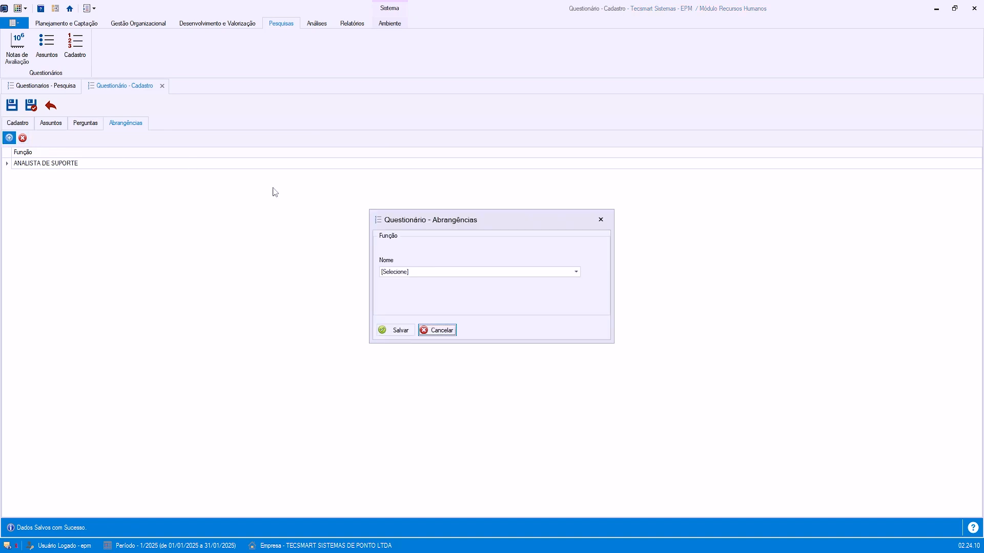
click(445, 272)
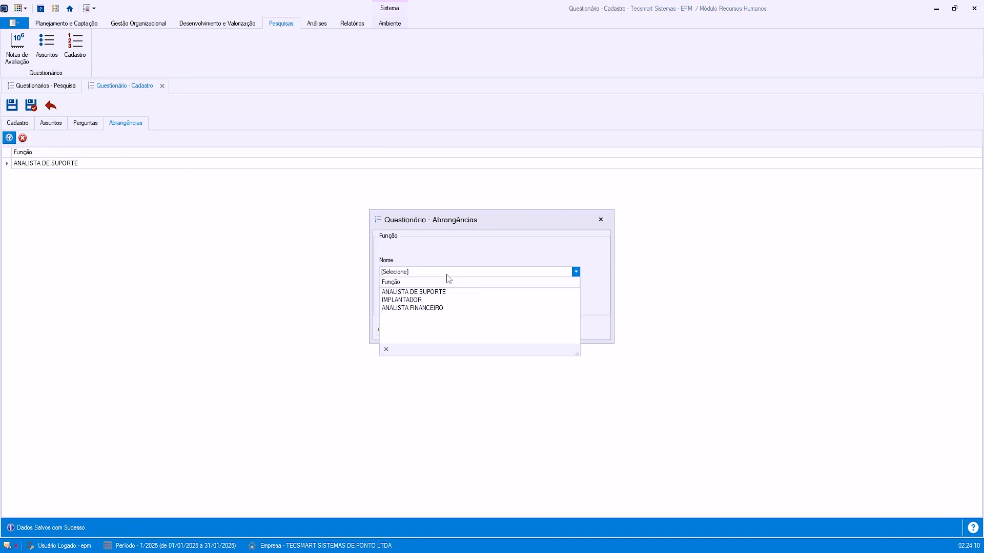
click(444, 300)
click(396, 331)
click(59, 175)
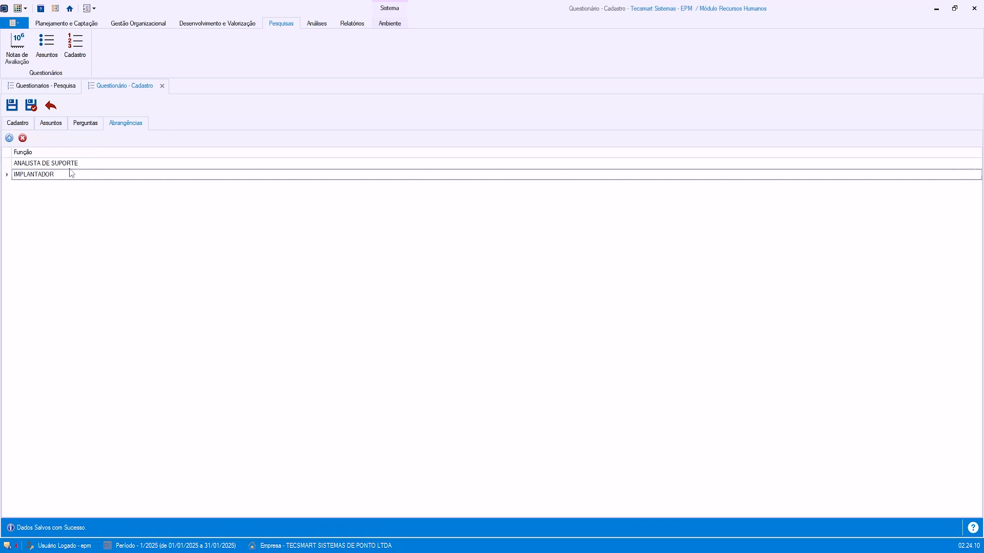
click(69, 165)
click(66, 176)
click(73, 164)
click(77, 175)
click(92, 164)
click(85, 175)
- Save and close the ENTREVISTA DE DESLIGAMENTO questionnaire, and check its entry in the questionnaire list
click(30, 105)
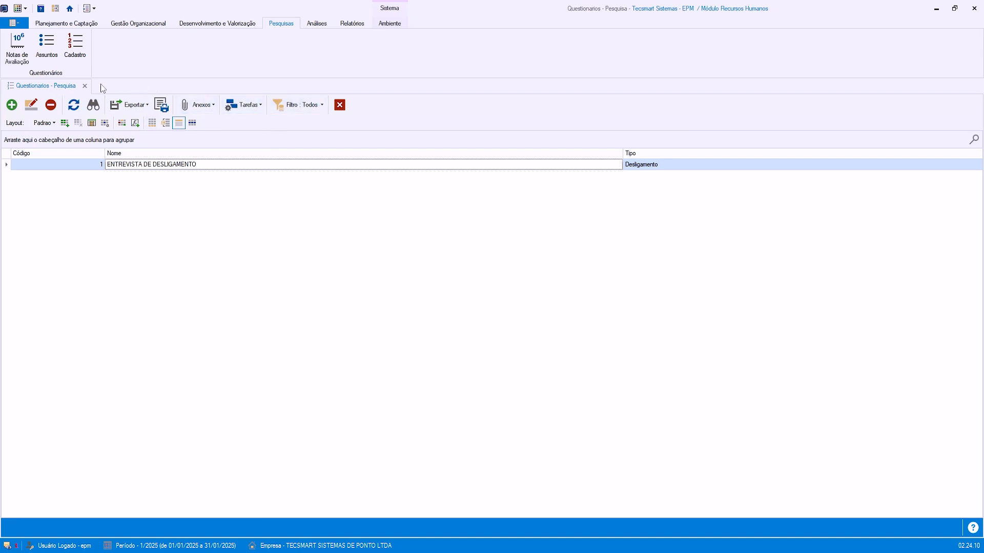
click(85, 86)
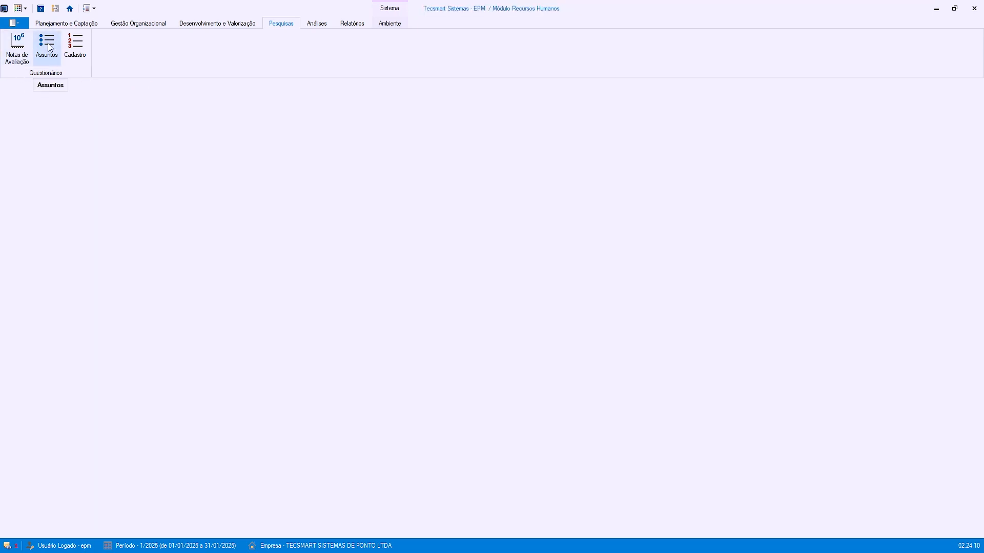
click(76, 49)
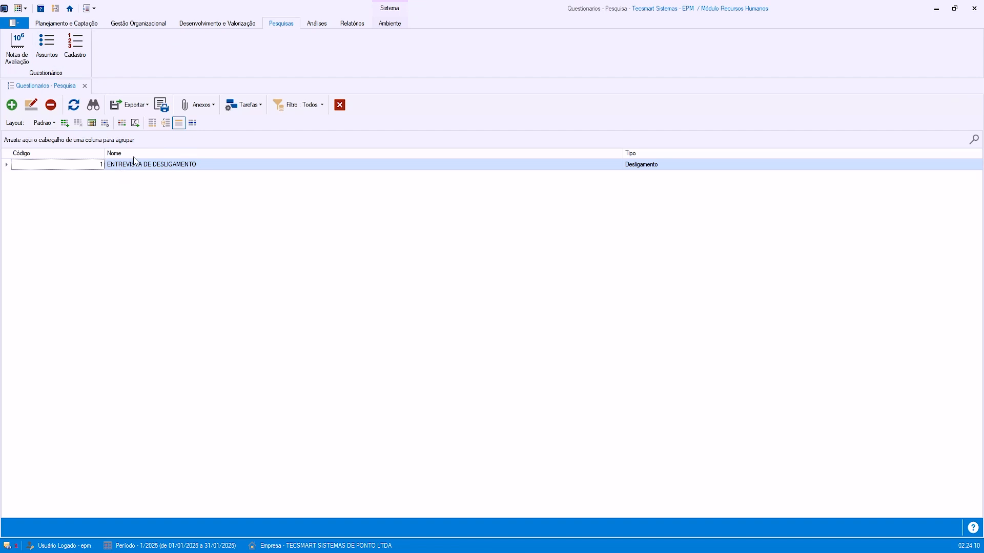
click(85, 85)
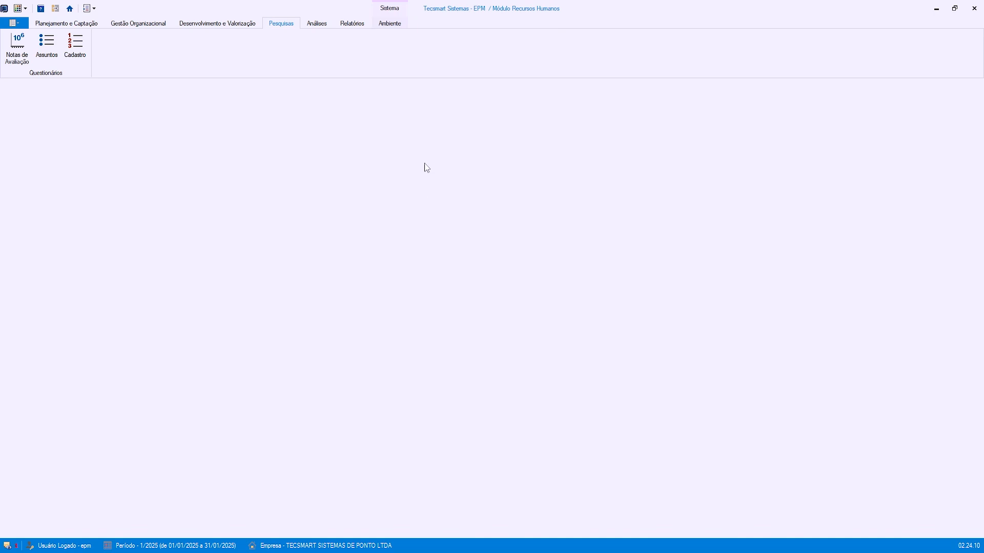
- Open the Entrevista de Desligamento list and examine the dismissed employee's record
click(119, 23)
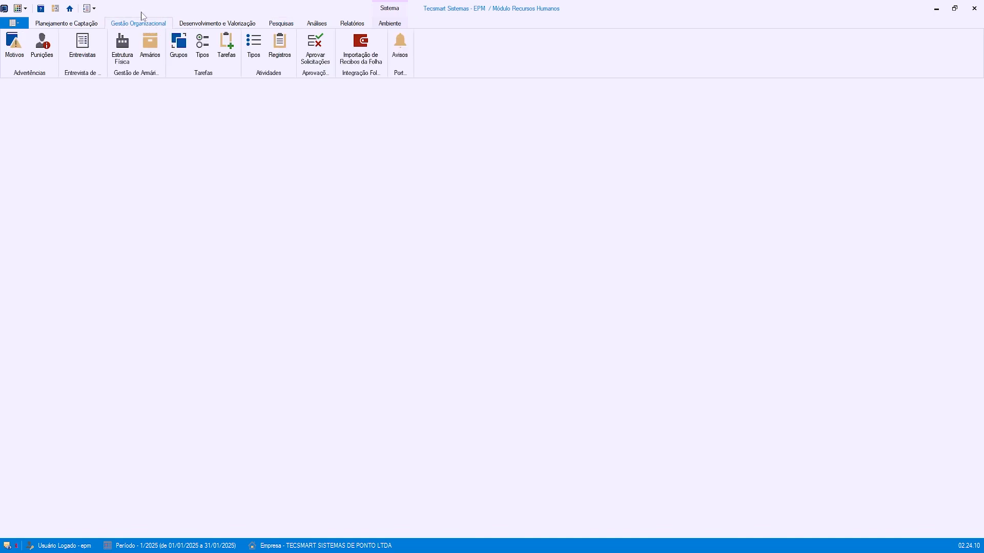
click(93, 50)
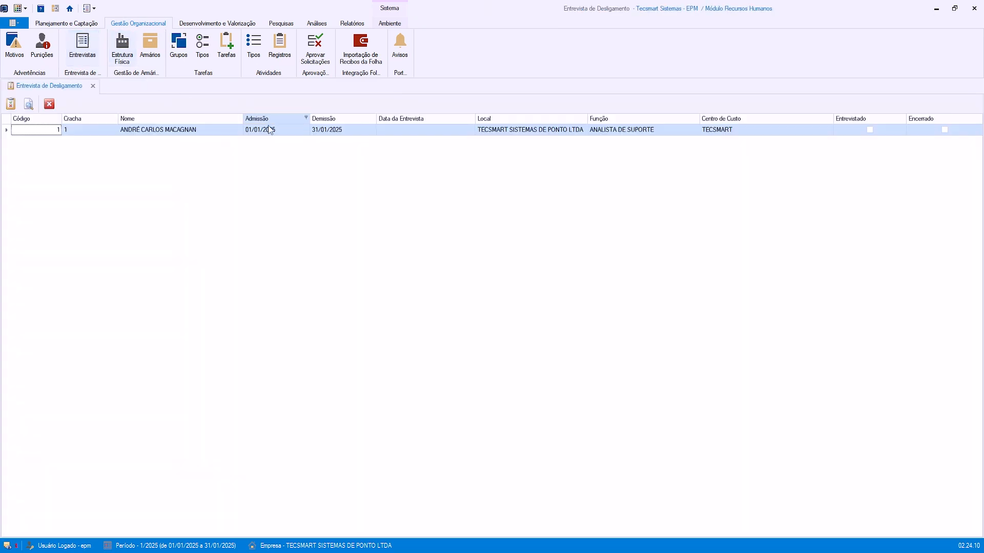
click(524, 132)
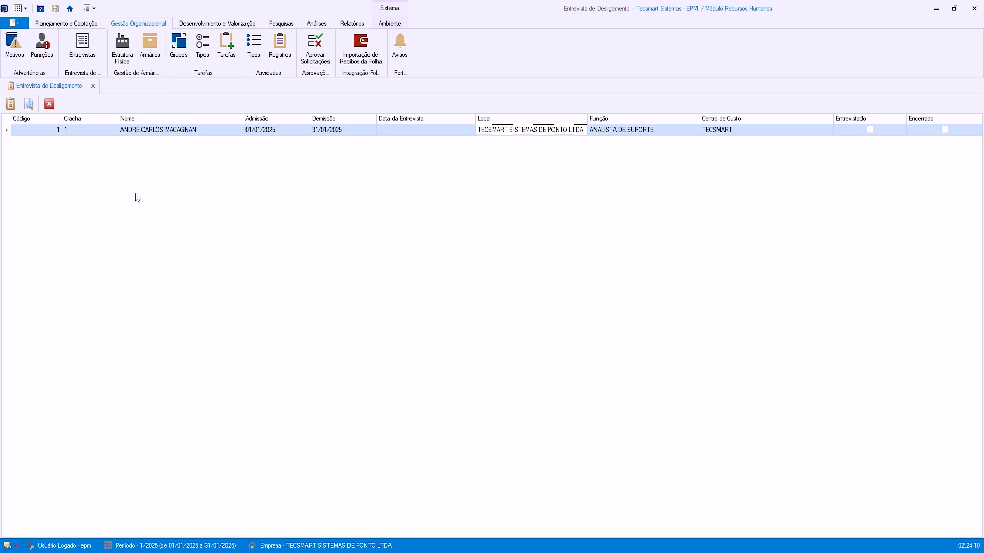
- Open the applied surveys (Pesquisas) of the dismissed employee from the Funcionários list
click(59, 26)
click(54, 45)
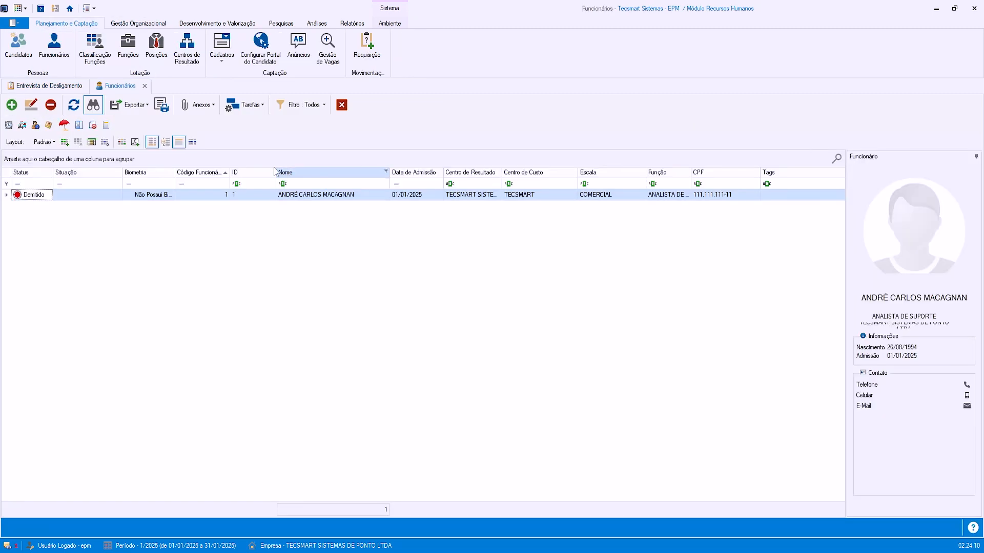
click(256, 106)
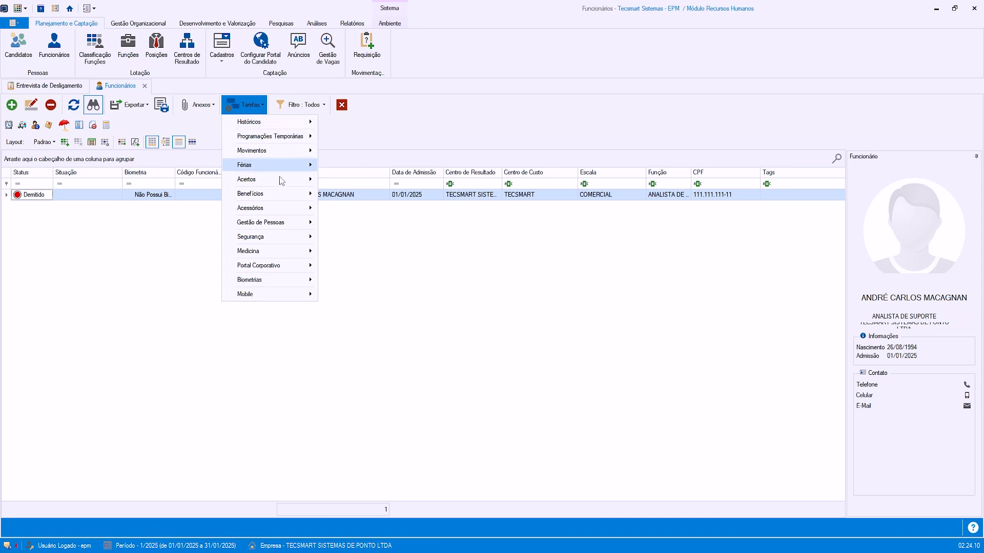
mouse_move(288, 222)
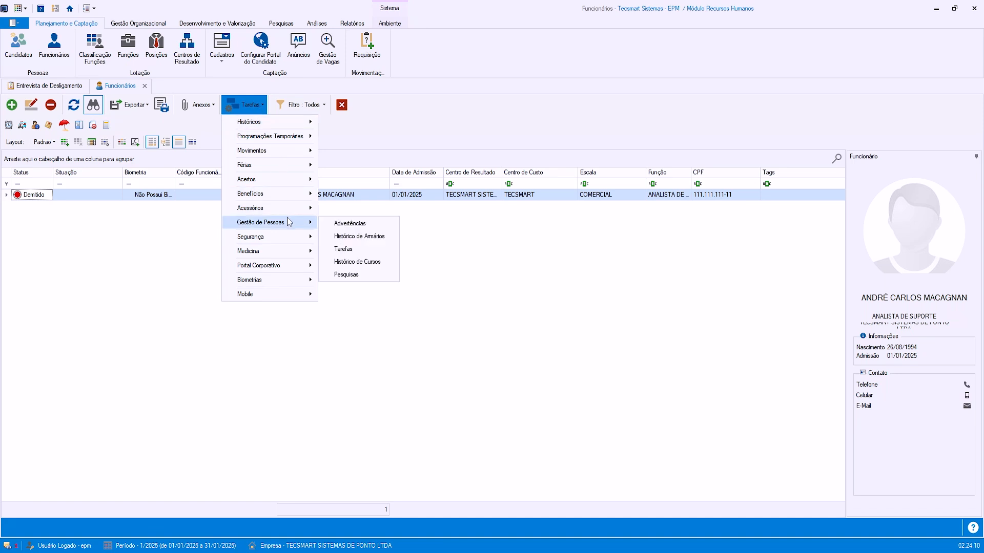
click(368, 273)
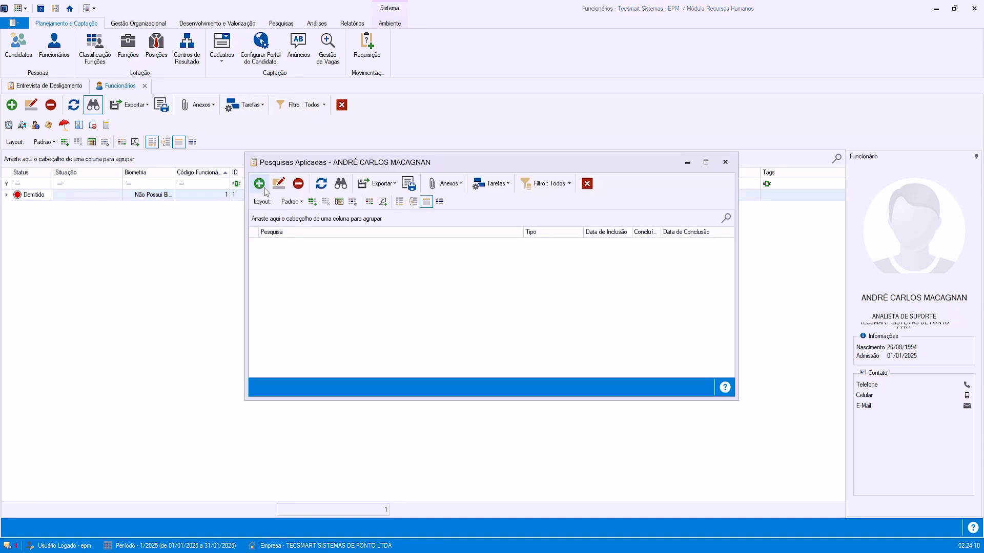
- Start a new survey assignment for the employee with the ENTREVISTA DE DESLIGAMENTO questionnaire
click(259, 183)
click(384, 216)
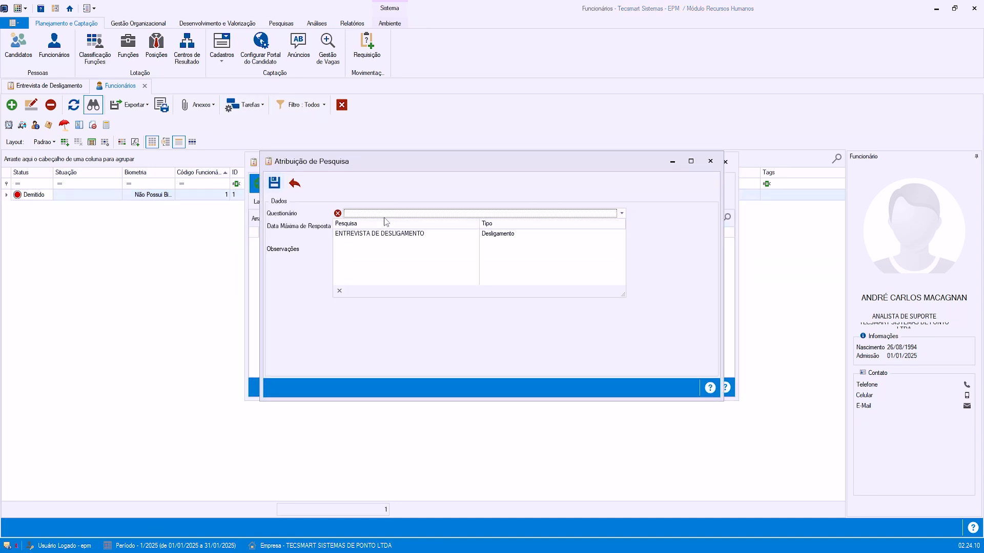
click(402, 235)
click(382, 248)
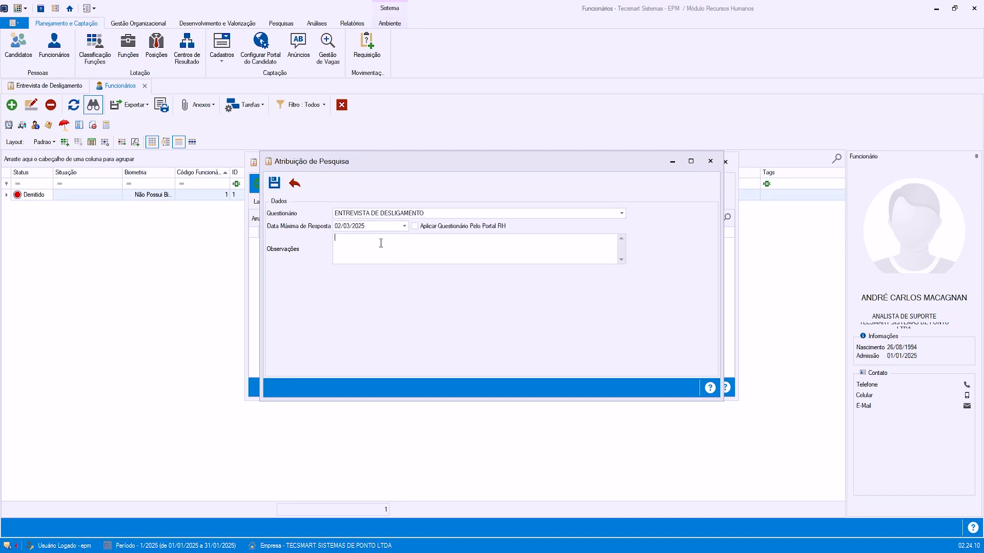
- Review the assignment's response deadline, Portal RH application option and Observações, discard the assignment and close the applied surveys
click(339, 226)
click(432, 229)
click(446, 244)
click(445, 228)
click(429, 248)
click(294, 186)
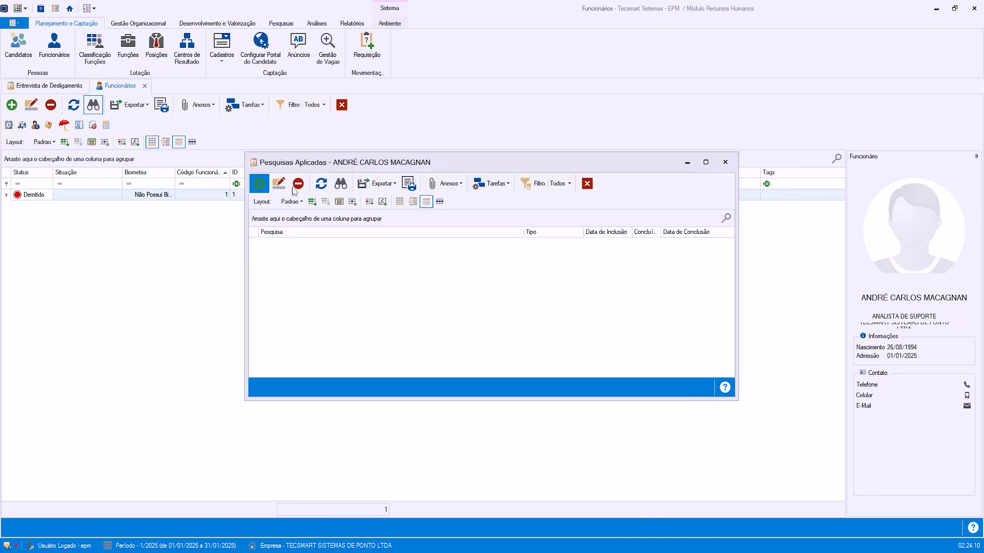
click(587, 184)
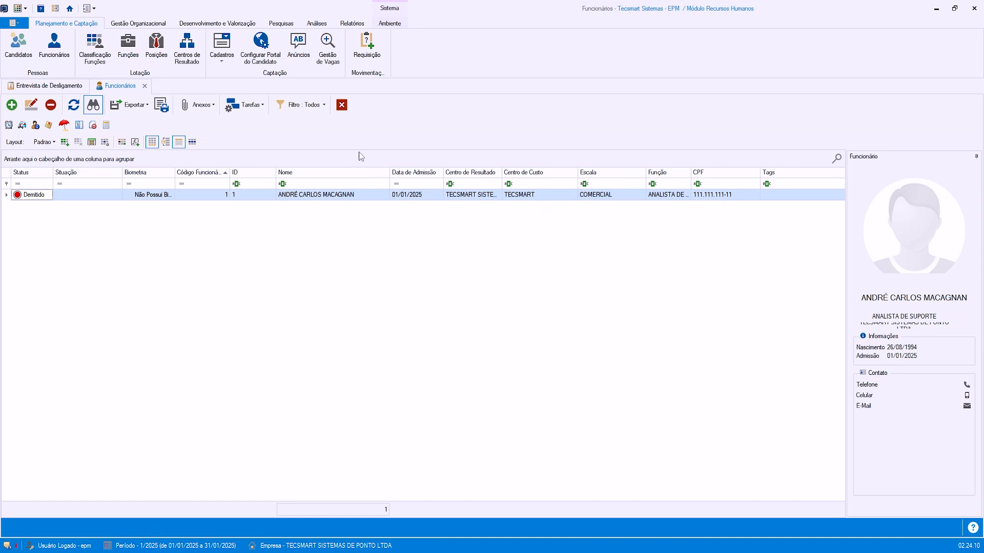
- Open the survey results analysis (Resultados Pesquisas) filtered to the ENTREVISTA DE DESLIGAMENTO survey
click(318, 23)
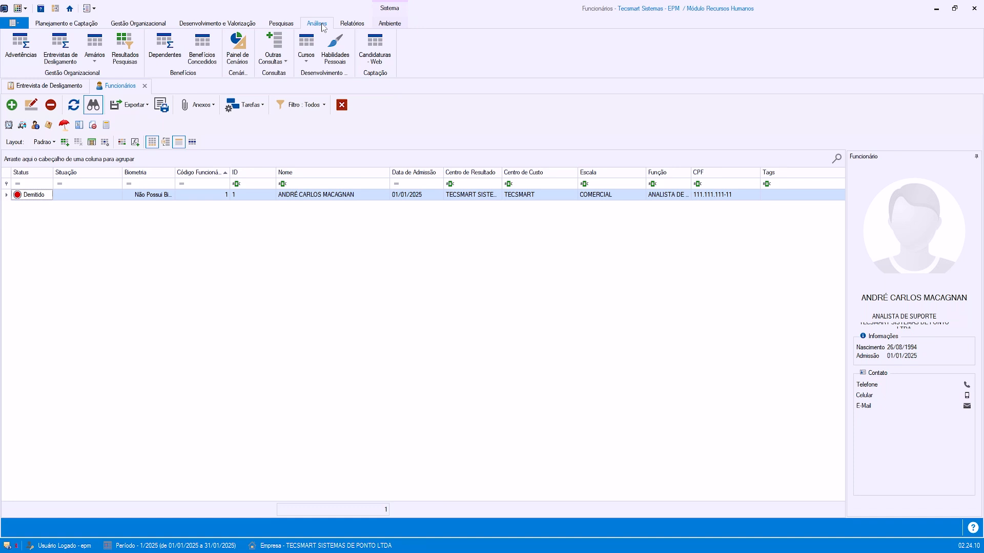
click(343, 24)
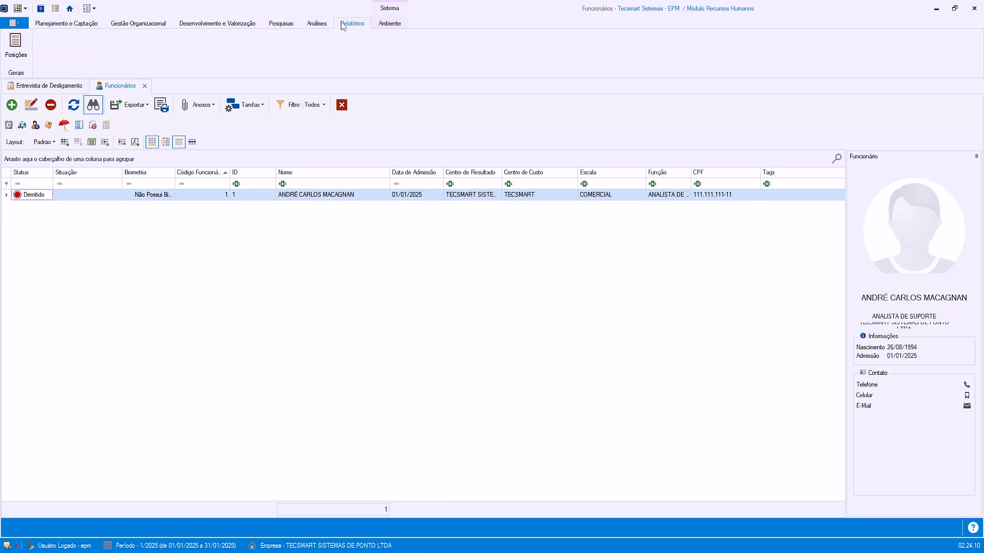
click(327, 25)
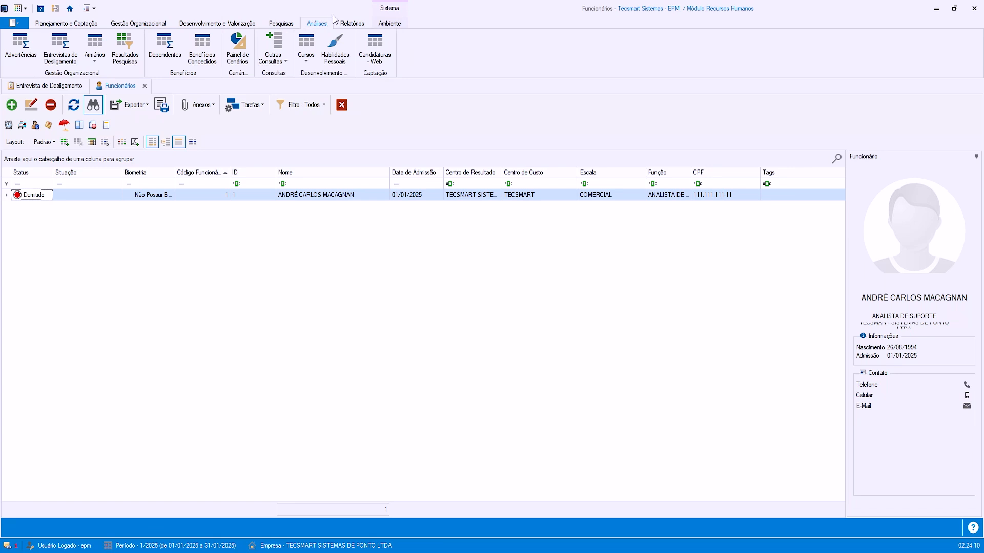
click(283, 61)
click(284, 61)
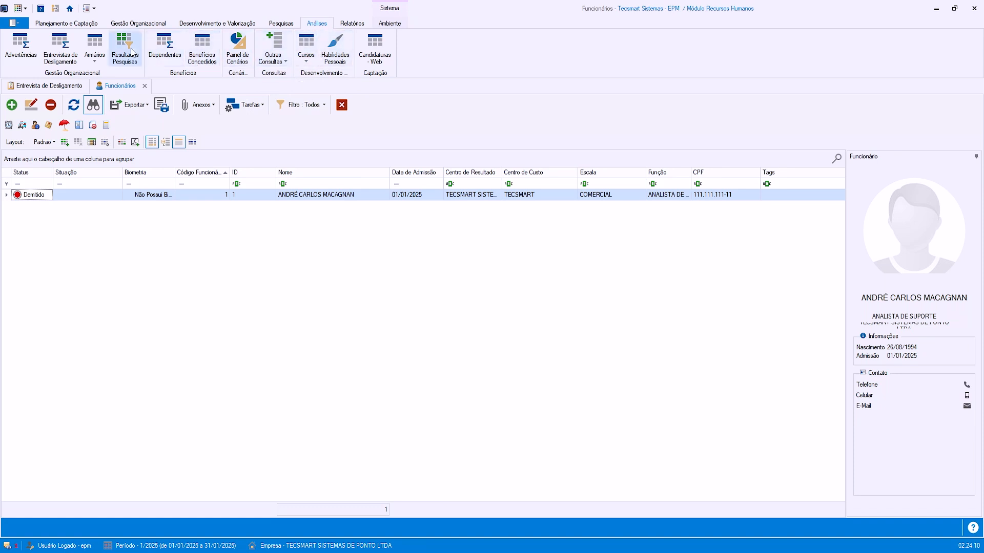
click(132, 52)
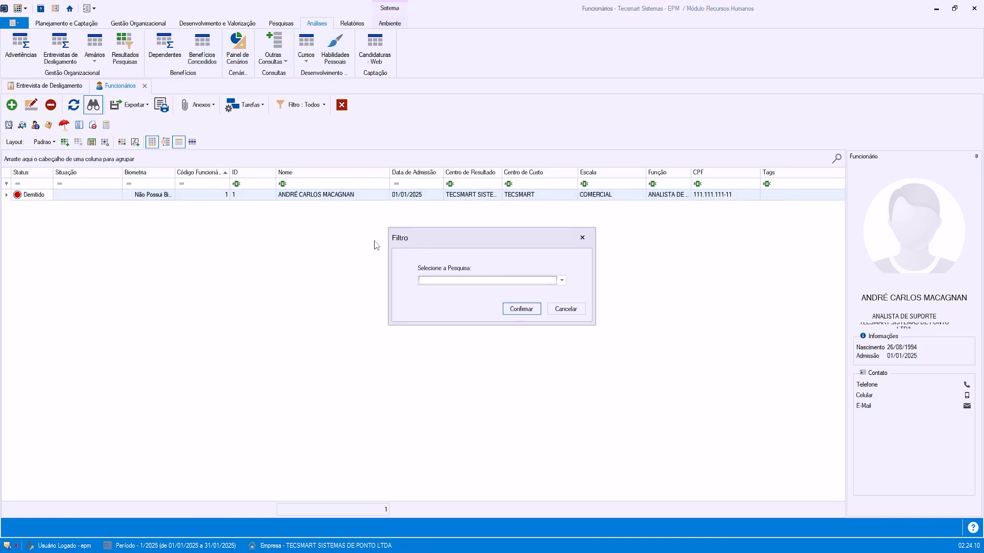
click(508, 283)
click(492, 301)
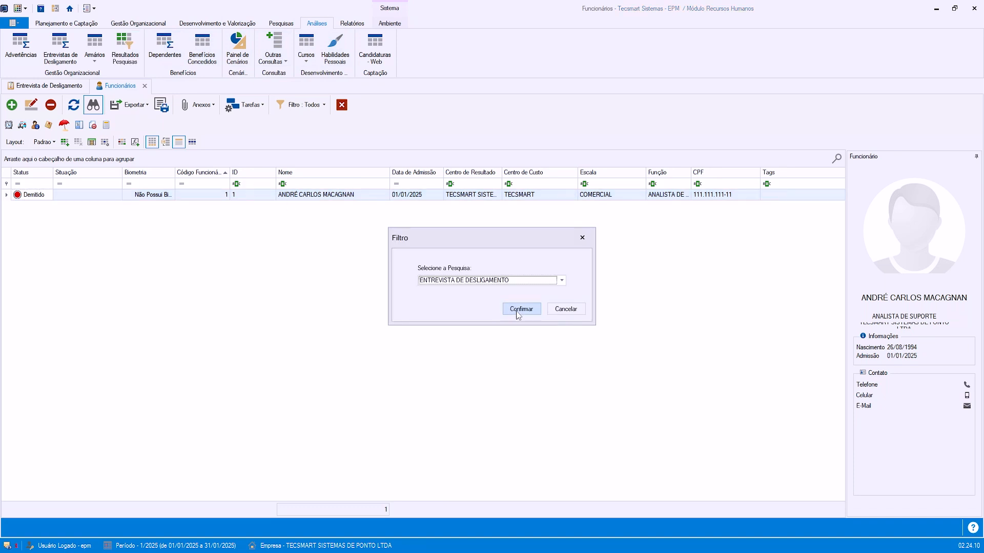
click(521, 309)
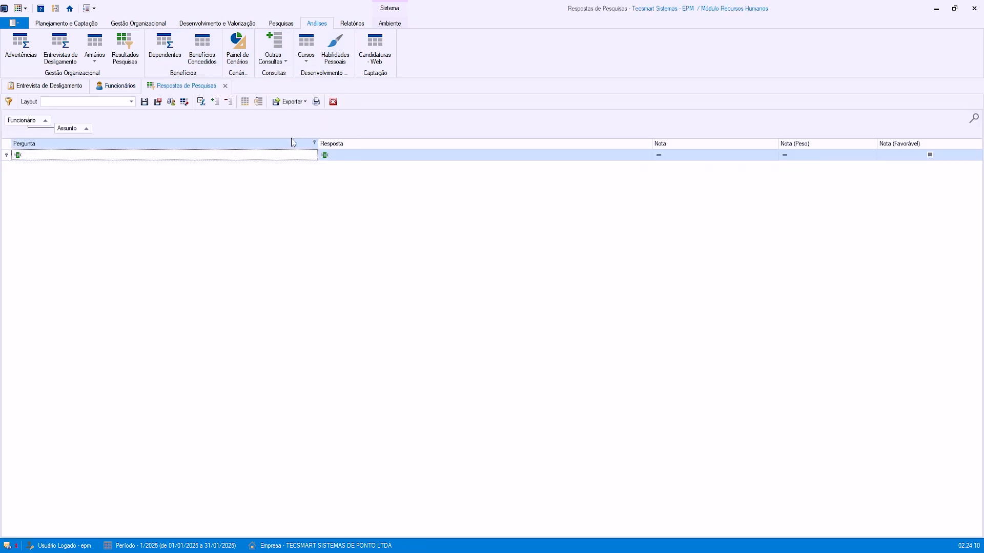
- Check the export formats offered for the survey responses and close Respostas de Pesquisas
click(275, 102)
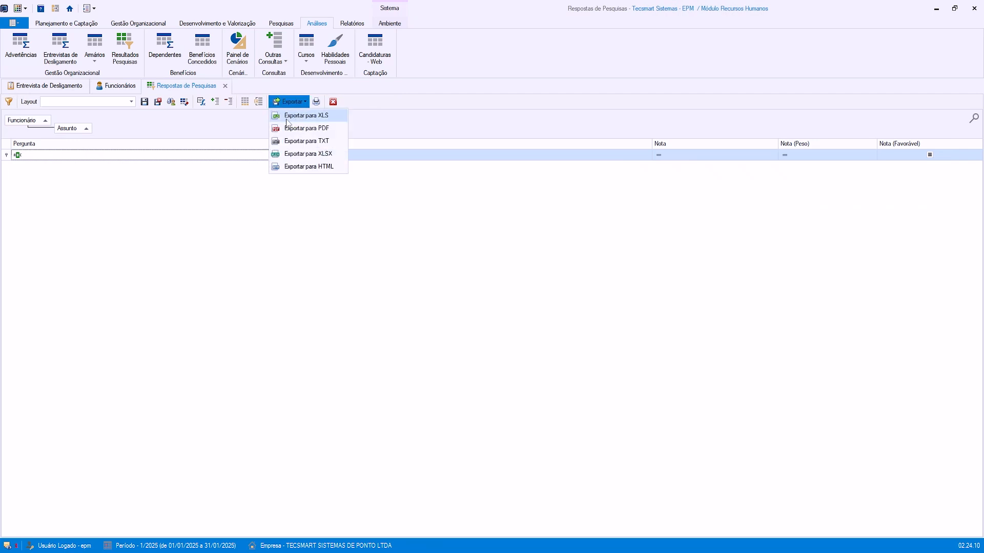
click(240, 158)
click(226, 85)
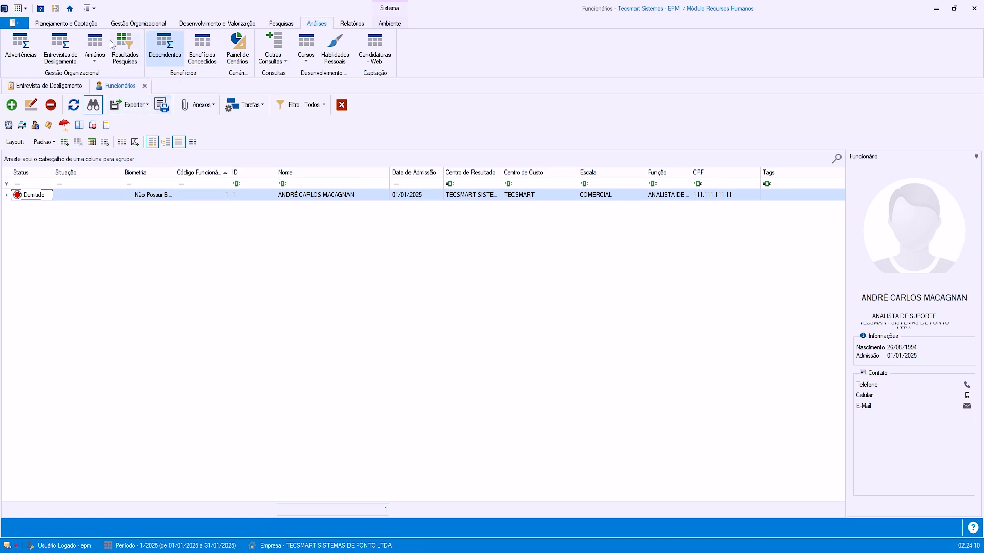
- Close the Funcionários and Entrevista de Desligamento lists
click(69, 24)
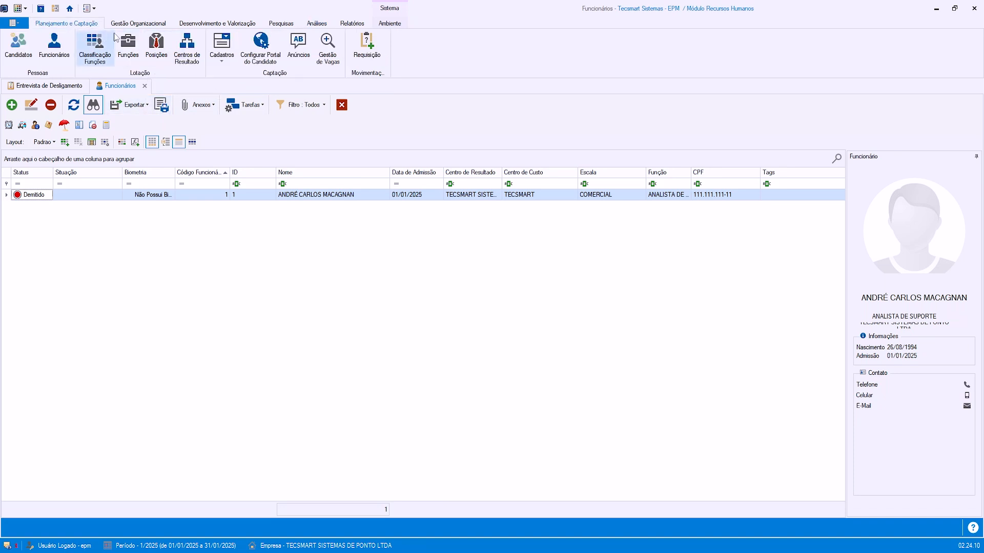
click(145, 86)
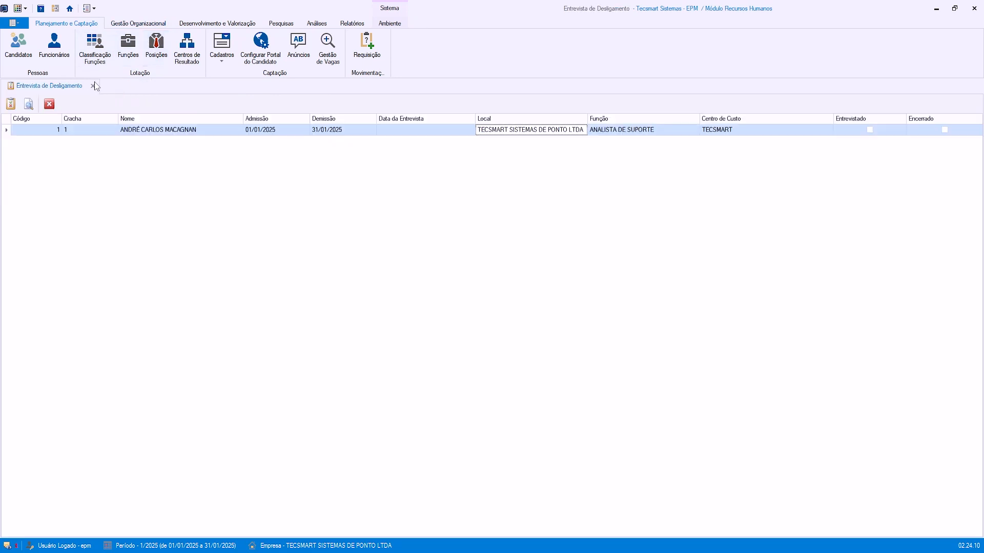
click(94, 86)
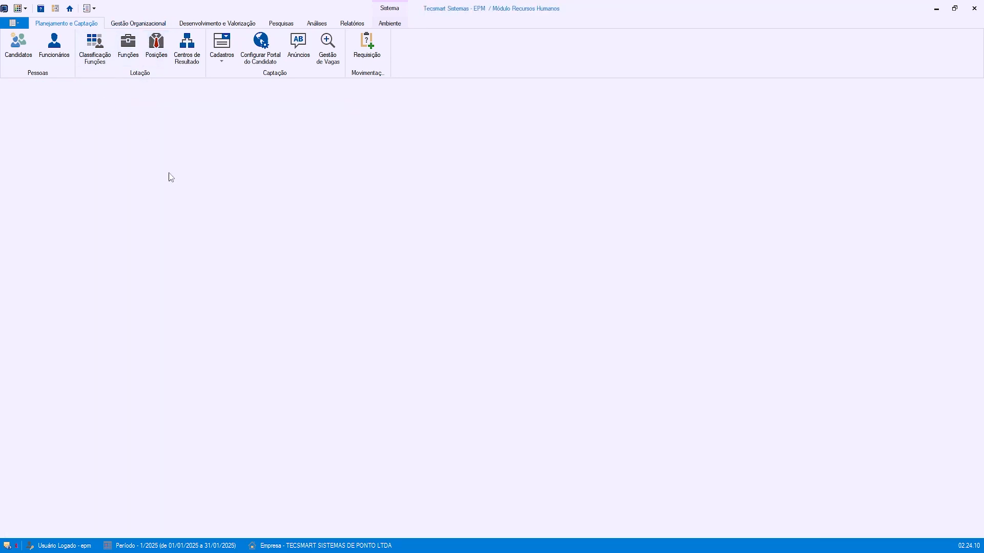